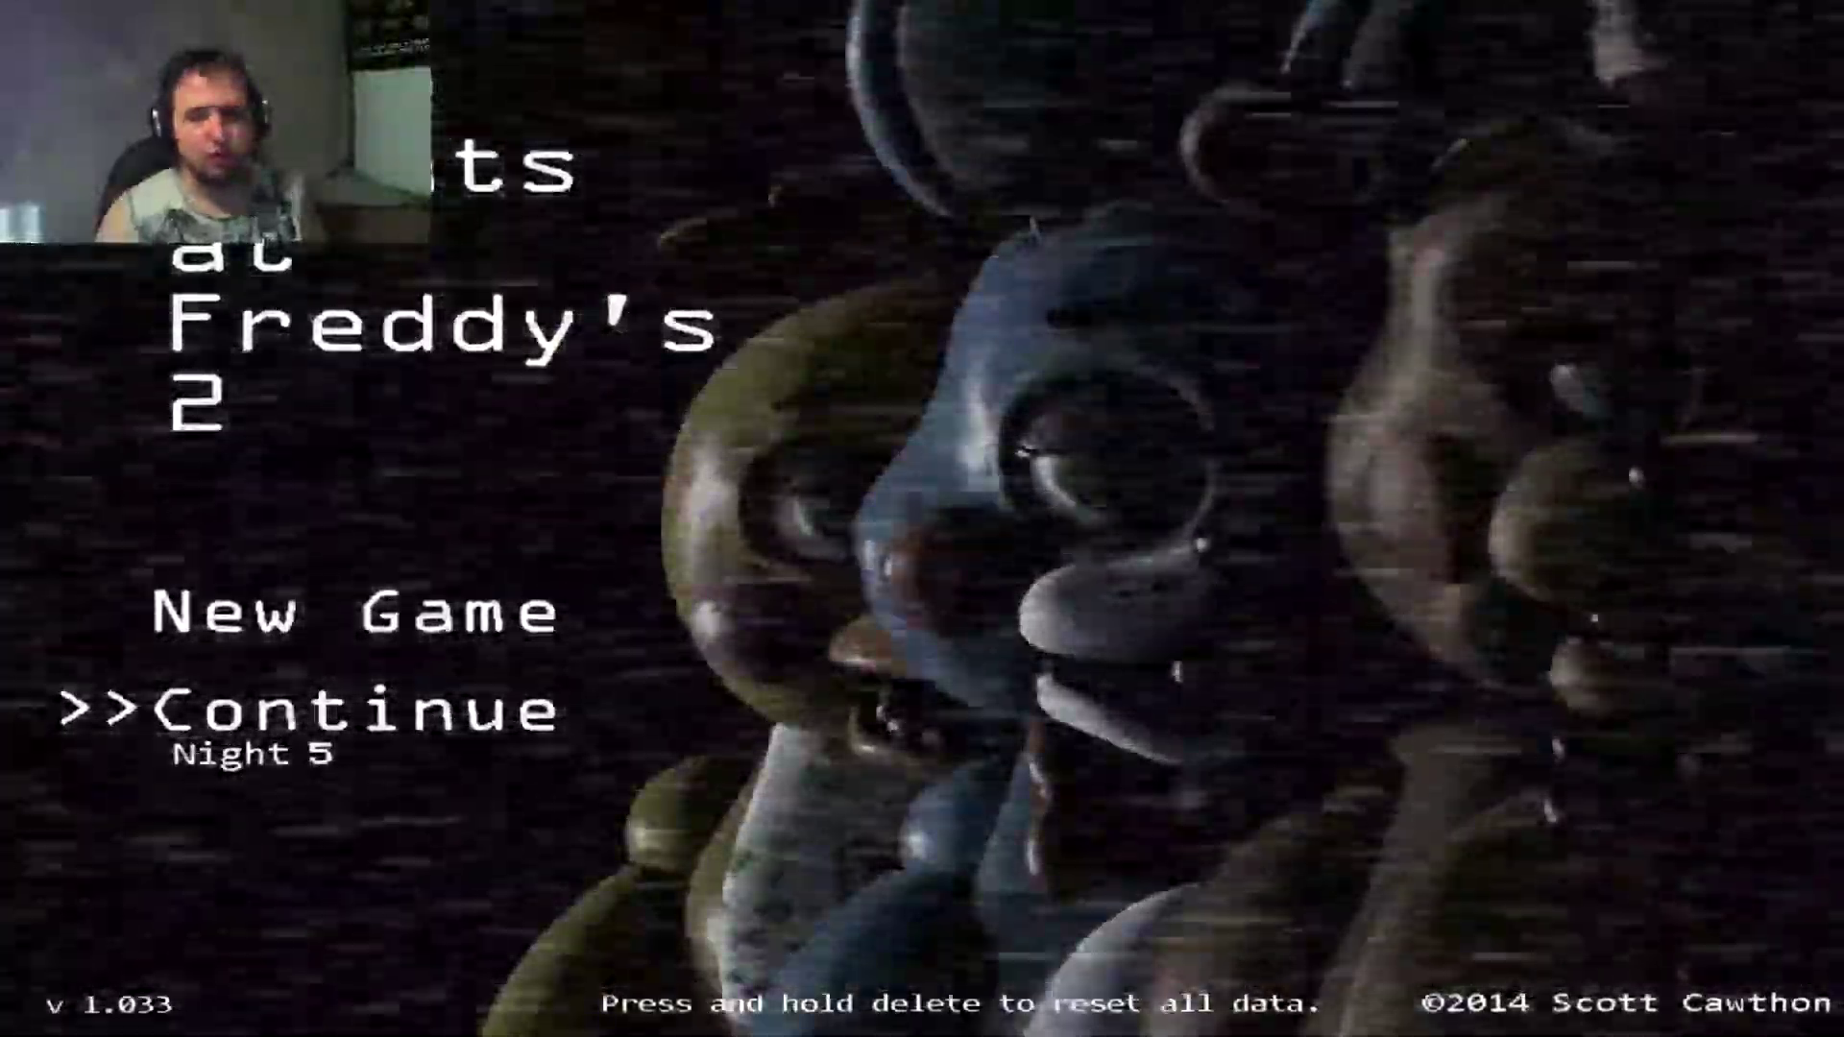
Step: Continue the saved game into Night 5 and bring up the Prize Corner camera
{"action": "key", "text": "Up"}
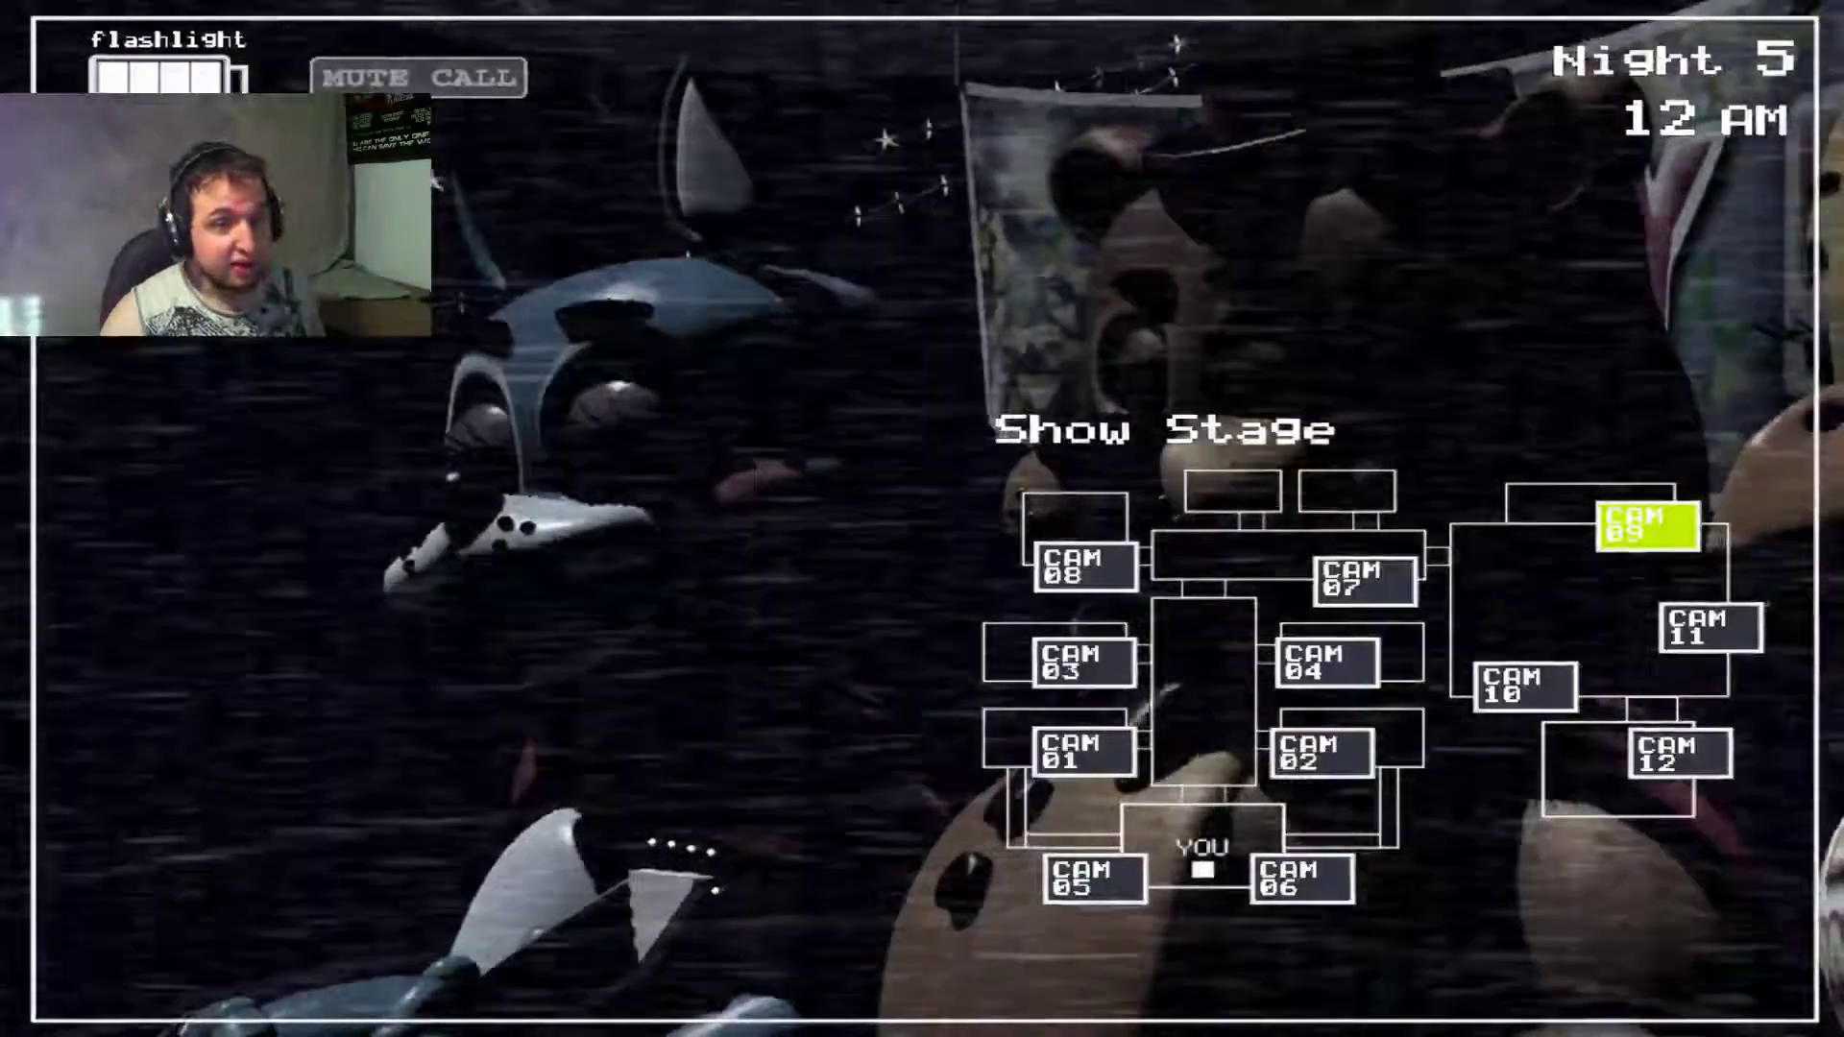
{"action": "left_click", "coordinate": [1711, 629]}
Step: Wind the Prize Corner music box on CAM 11, then lower the monitor to the office
{"action": "left_click_drag", "start_coordinate": [782, 808], "coordinate": [783, 807]}
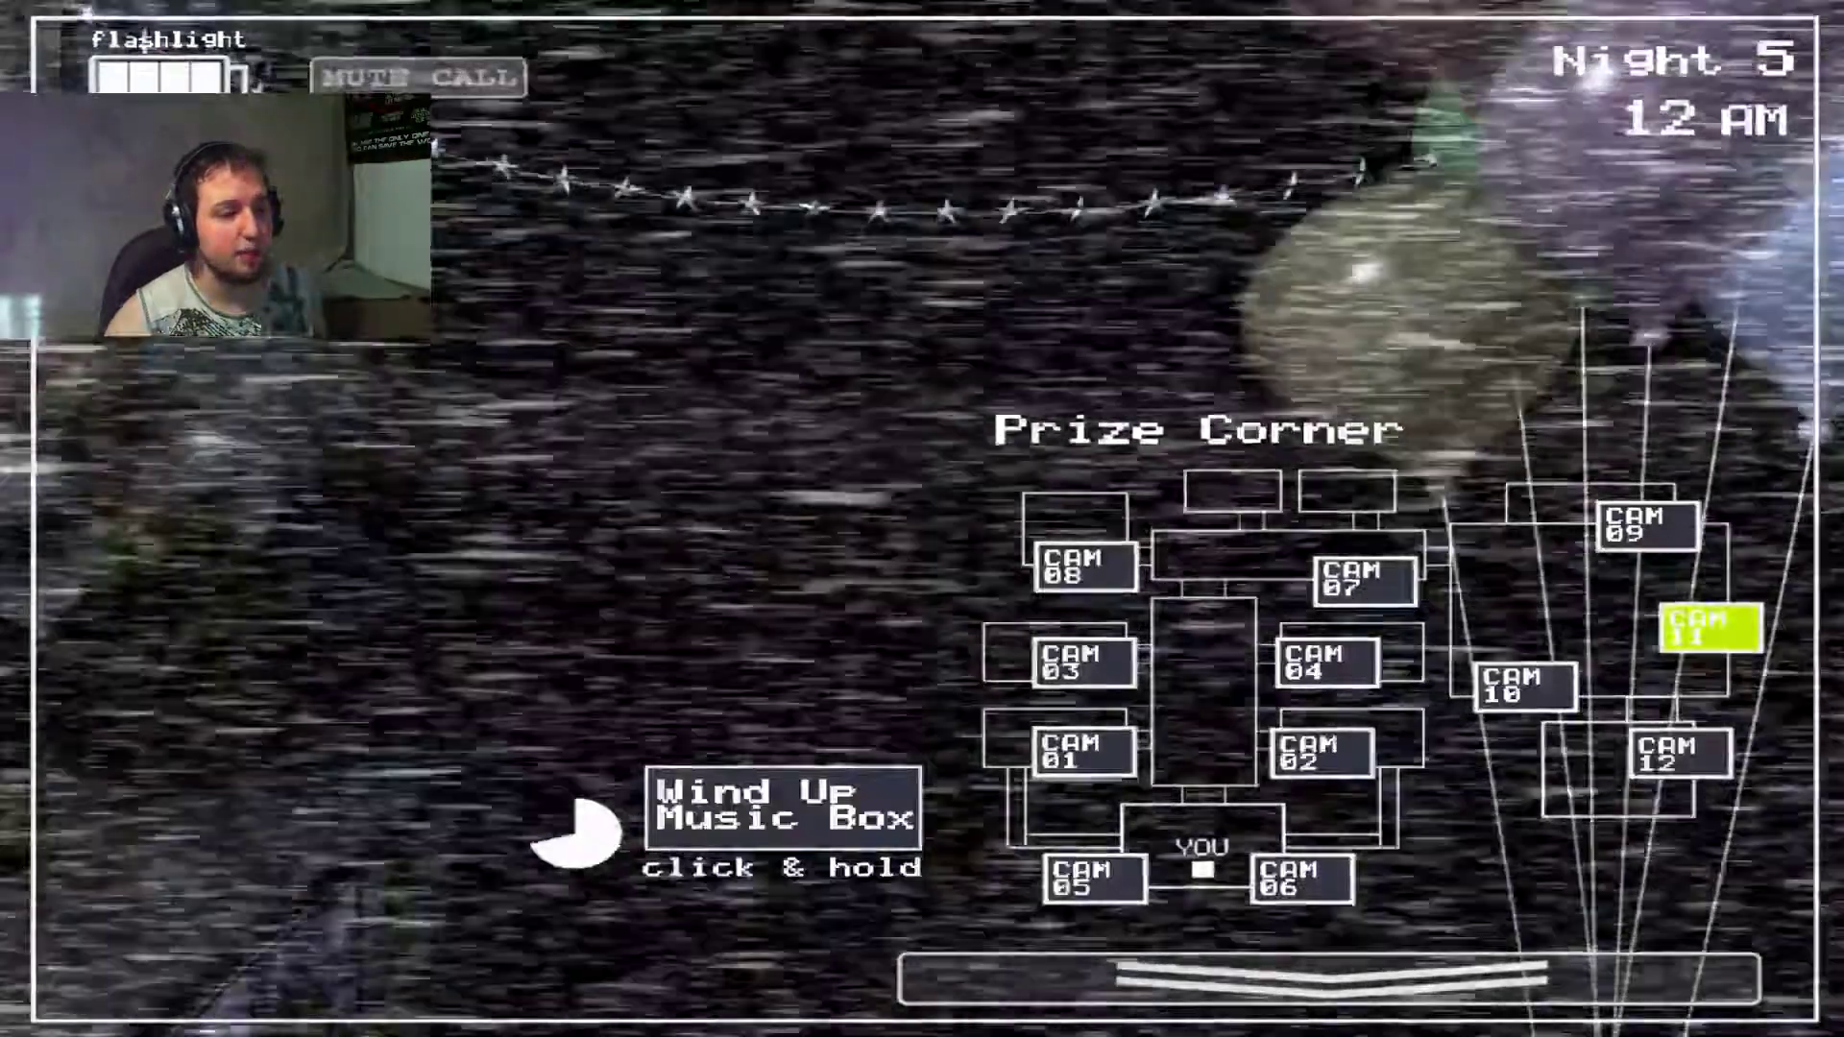
{"action": "left_click_drag", "start_coordinate": [782, 807], "coordinate": [783, 807]}
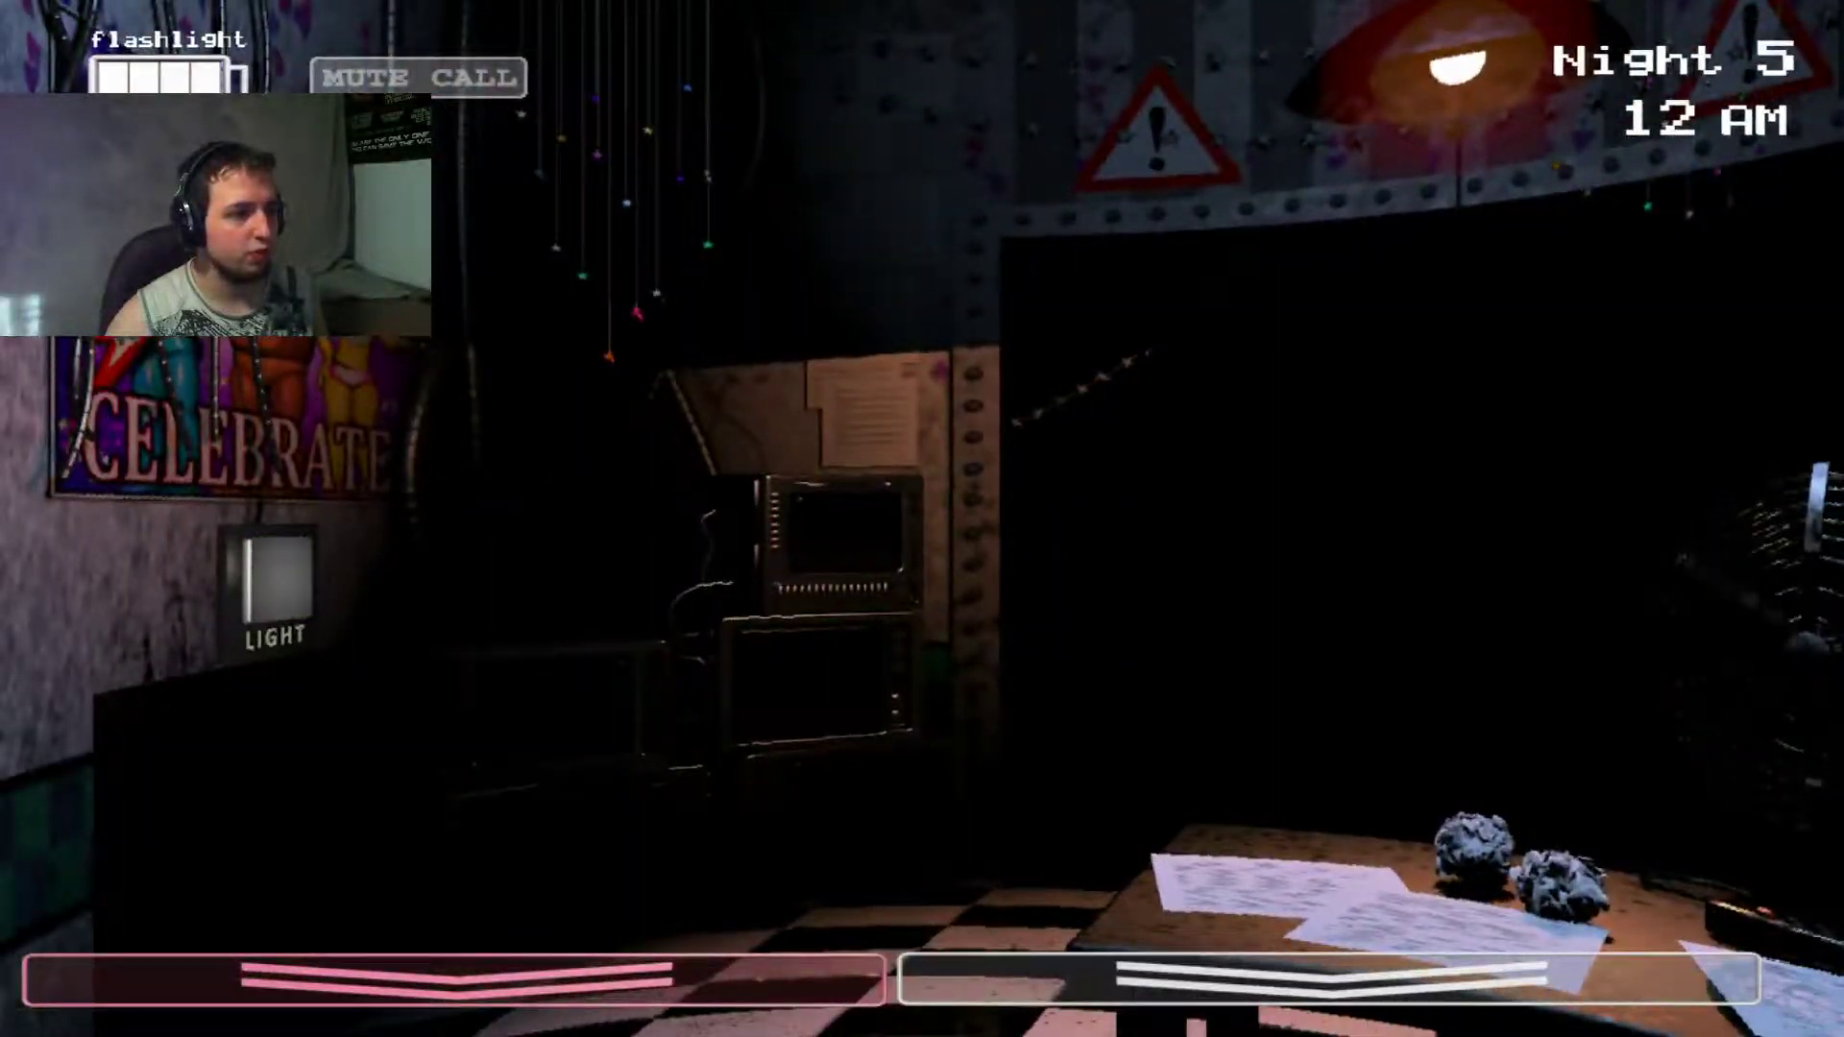
{"action": "left_click_drag", "start_coordinate": [1326, 980], "coordinate": [1326, 980]}
{"action": "left_click_drag", "start_coordinate": [783, 808], "coordinate": [783, 808]}
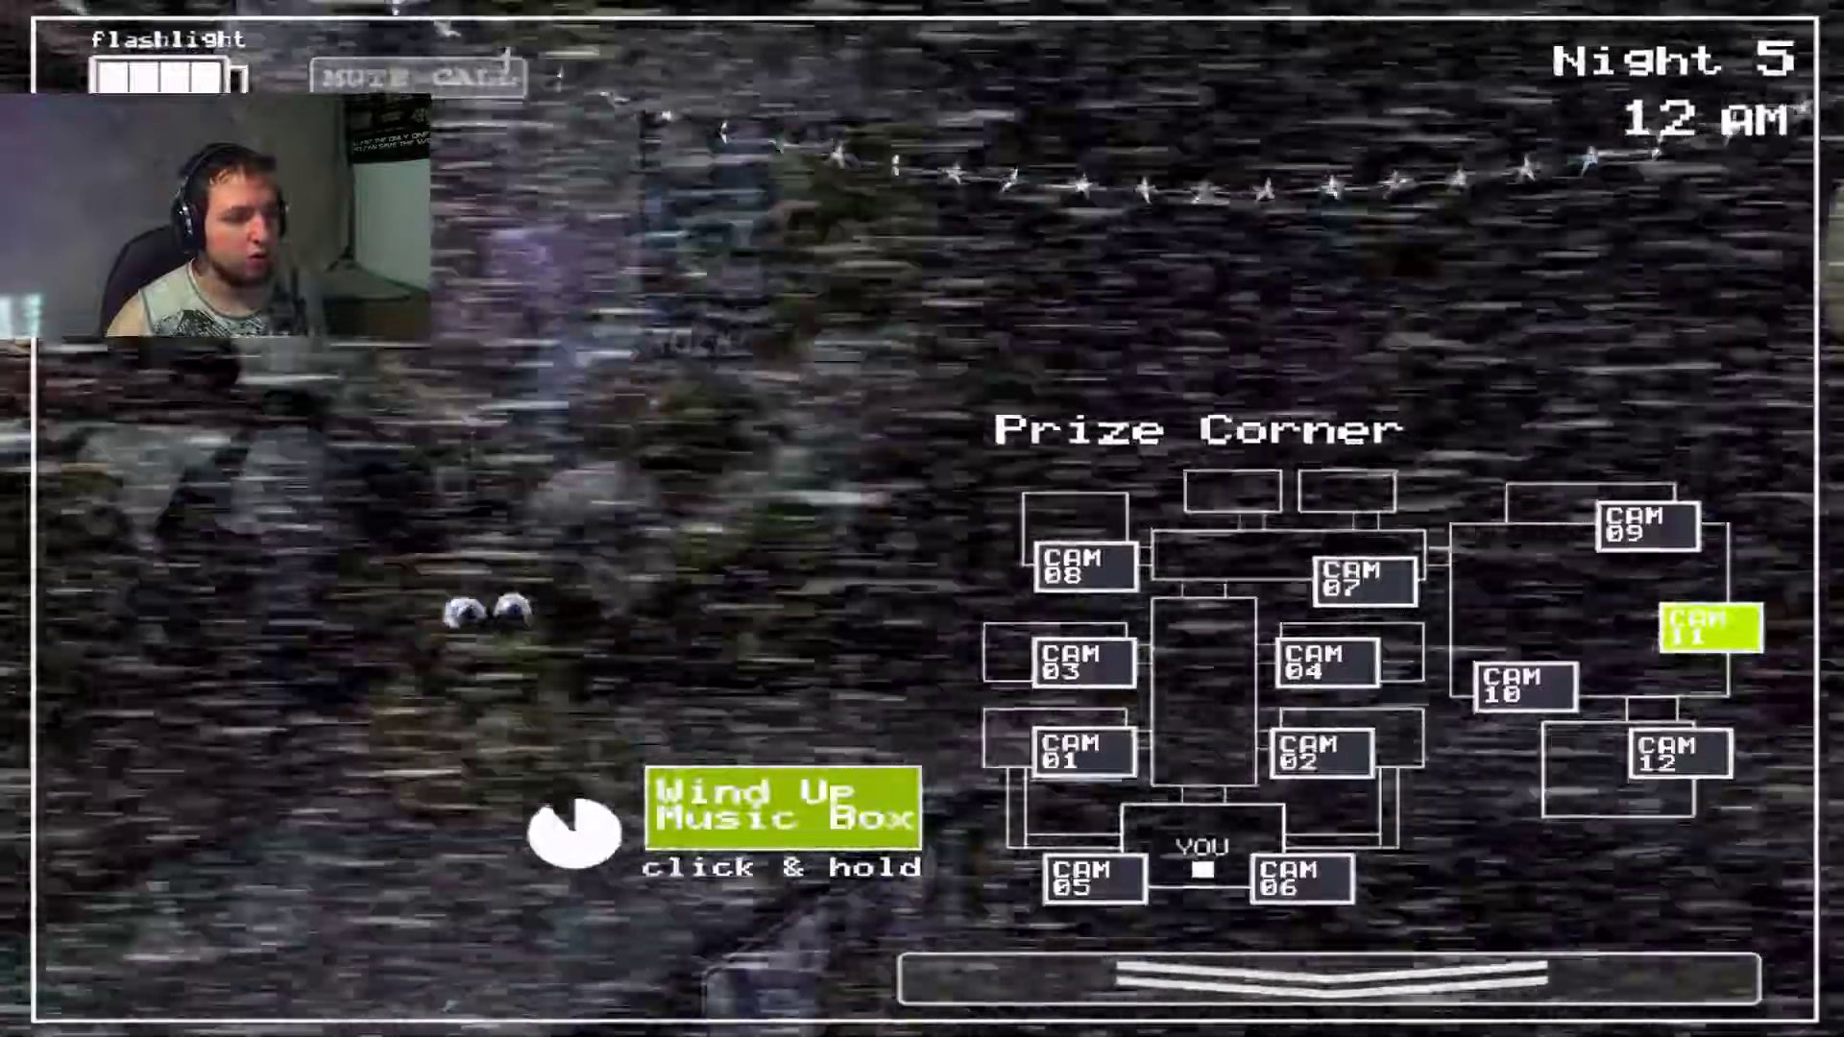
{"action": "left_click", "coordinate": [1327, 980]}
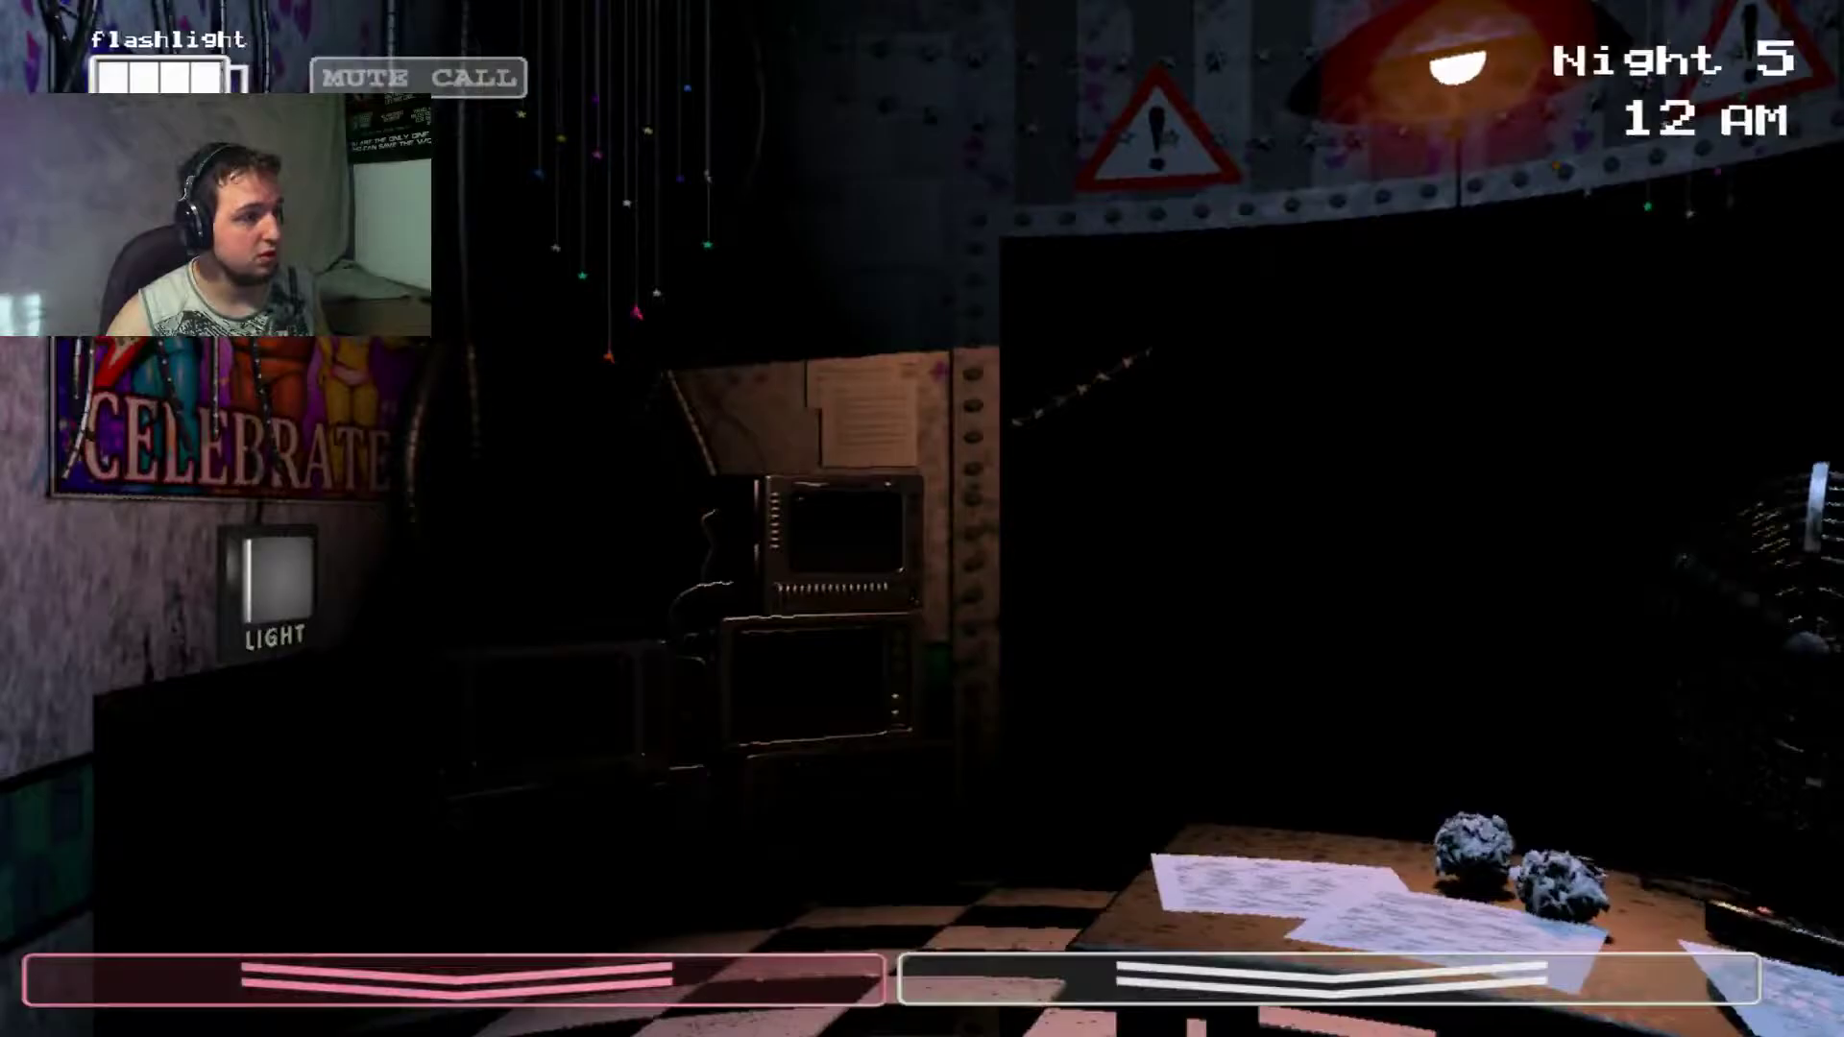
Step: Top up the music box, then flash the hallway and light the left vent
{"action": "left_click", "coordinate": [1326, 980]}
{"action": "left_click", "coordinate": [783, 807]}
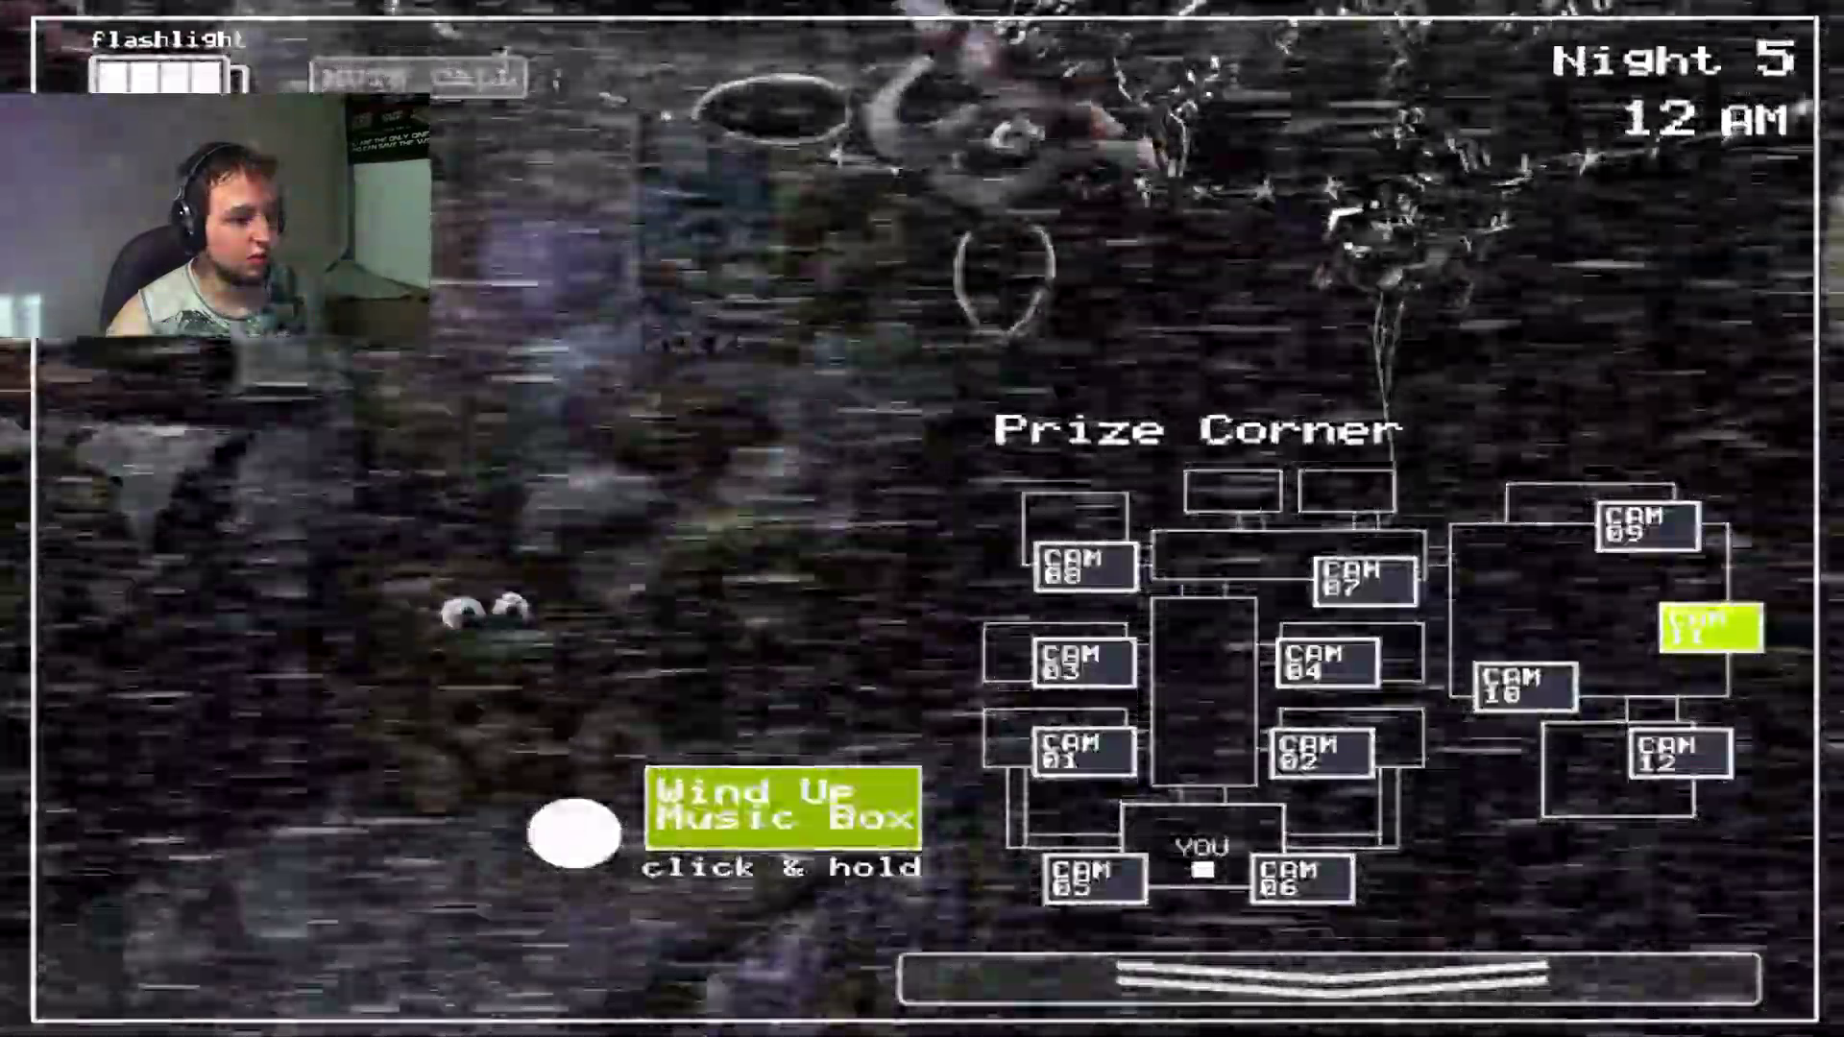
{"action": "left_click", "coordinate": [1326, 981]}
{"action": "key", "text": "ctrl"}
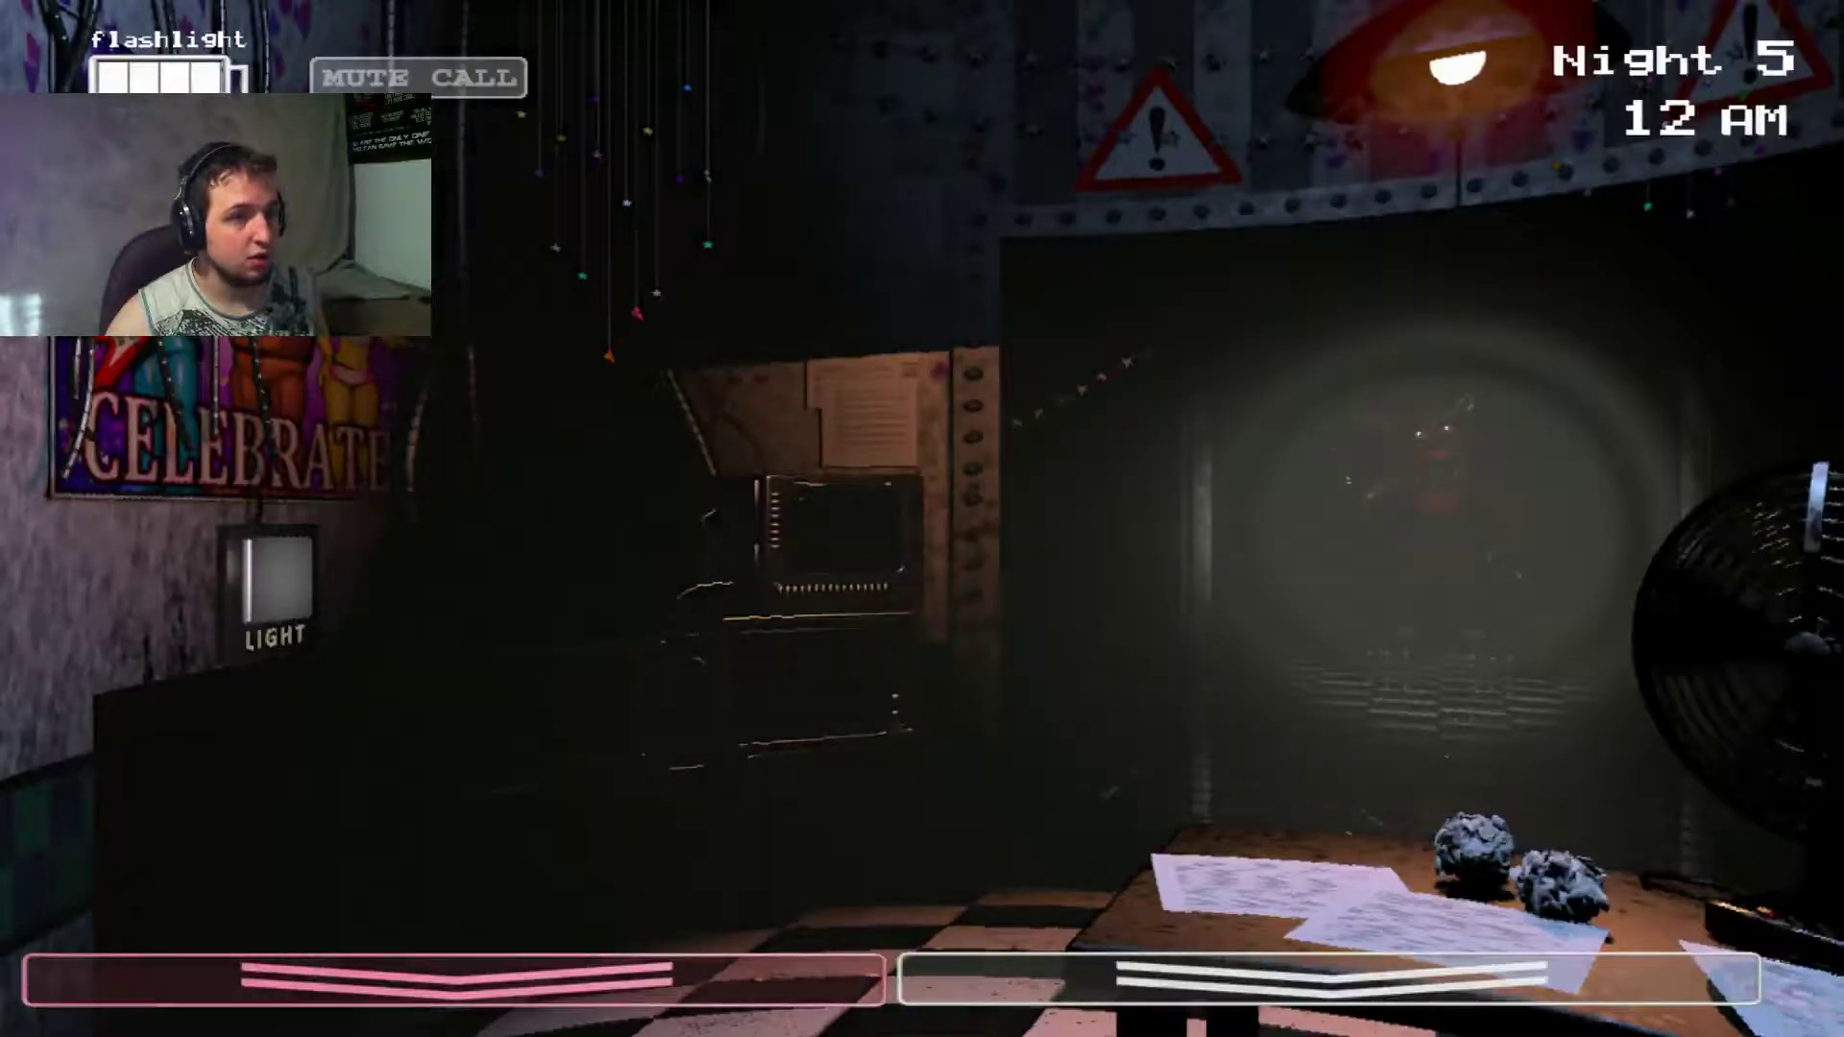
{"action": "left_click", "coordinate": [274, 591]}
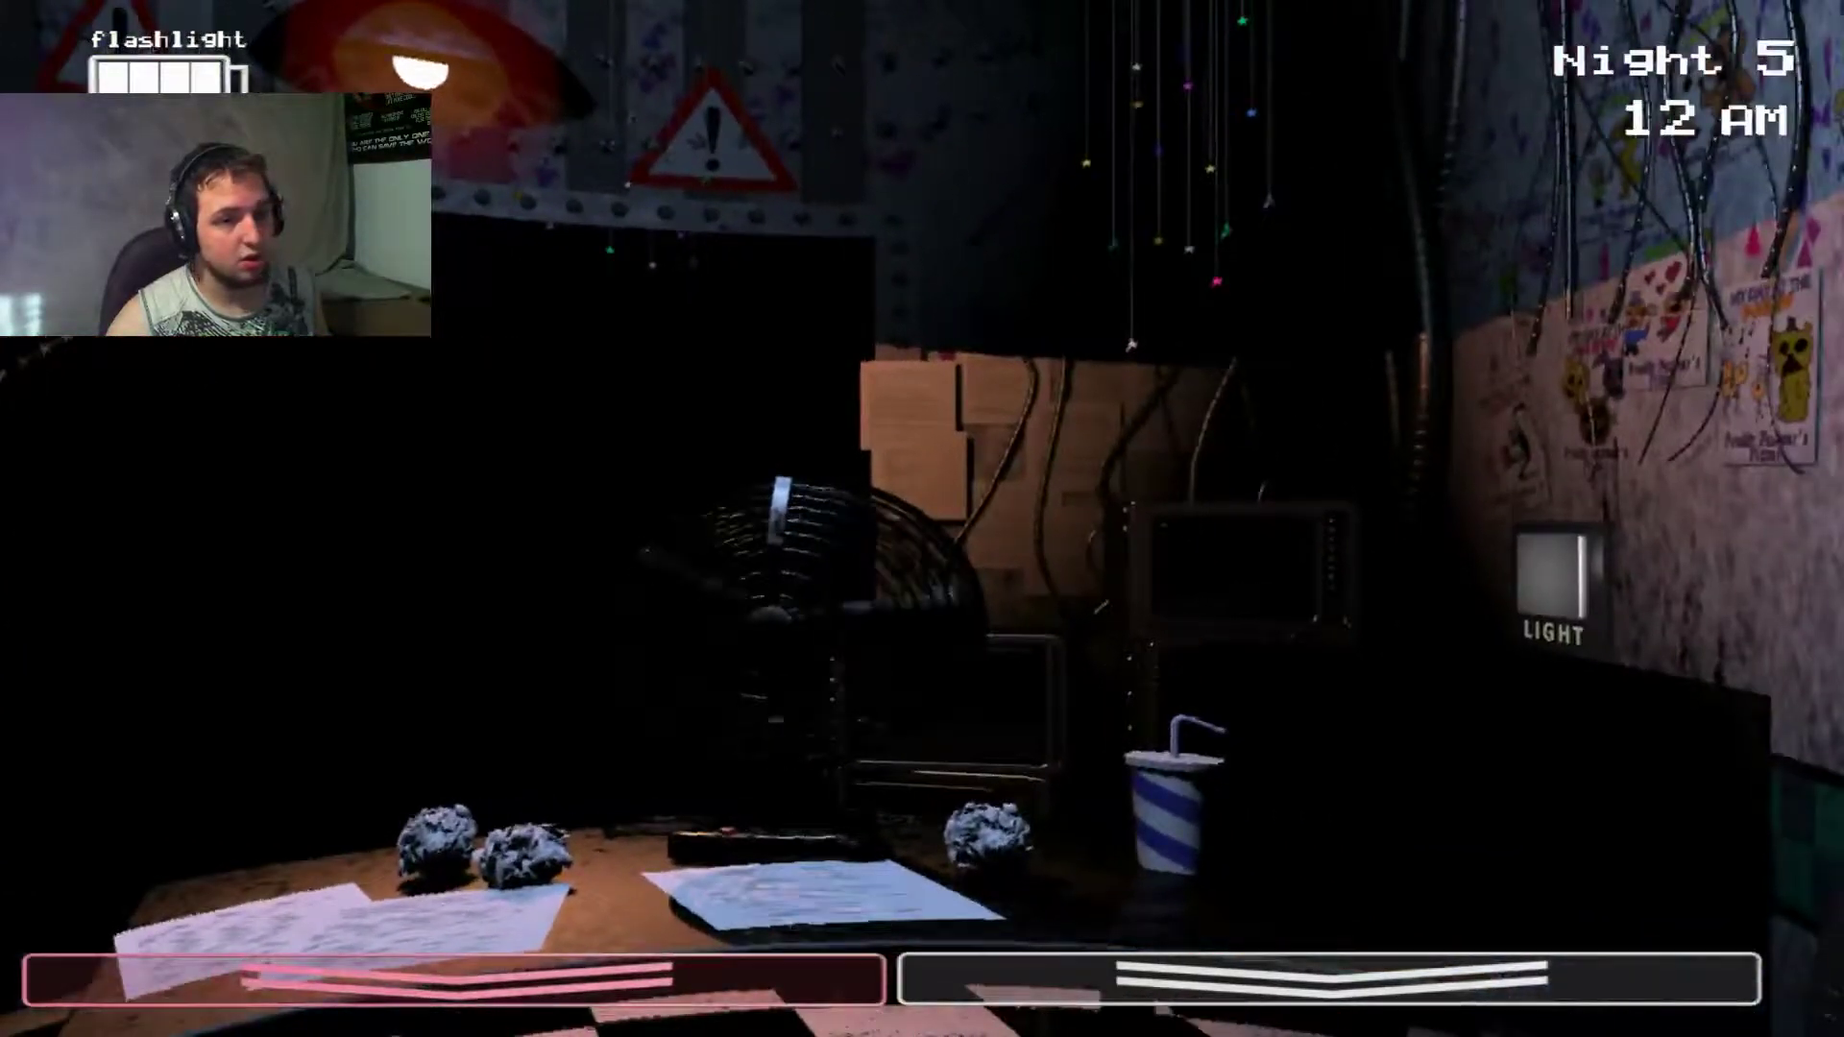
{"action": "key", "text": "ctrl"}
{"action": "key", "text": "ctrl"}
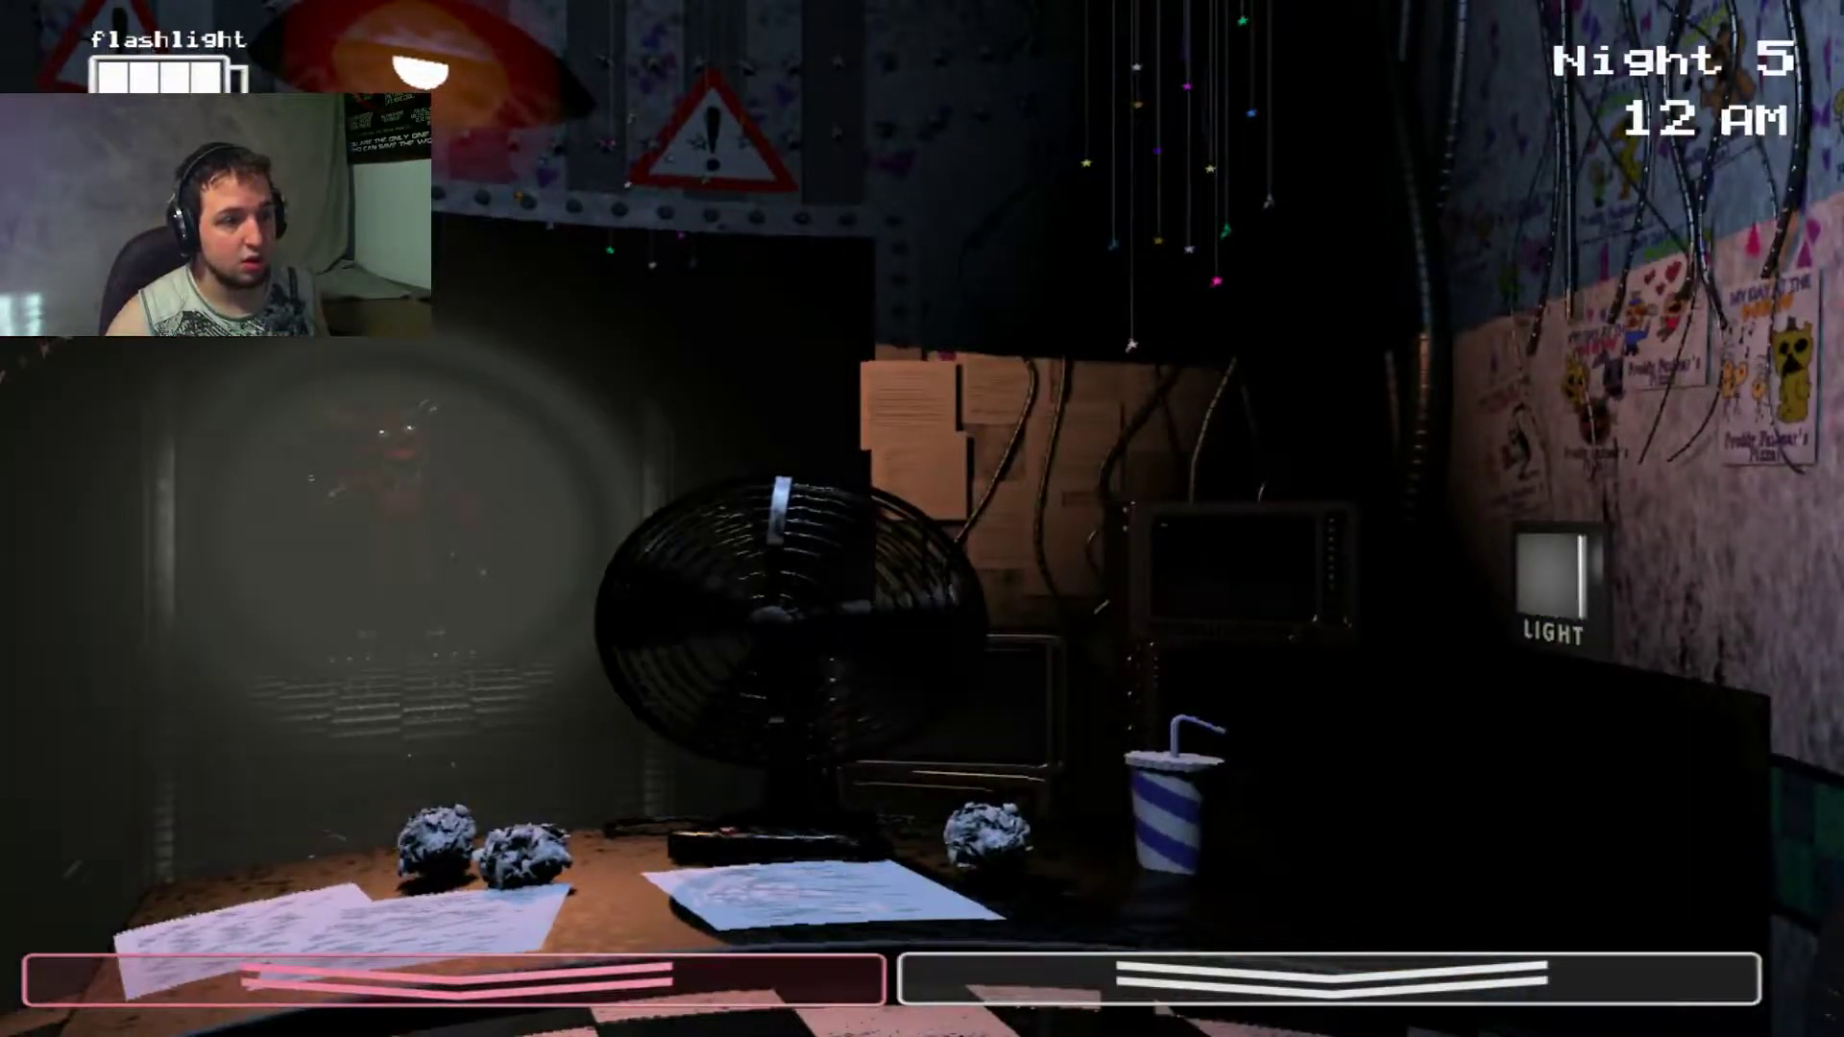
Step: Rewind the music box again and recheck Prize Corner between office glances
{"action": "left_click", "coordinate": [1327, 981]}
{"action": "left_click_drag", "start_coordinate": [778, 808], "coordinate": [778, 807]}
{"action": "left_click", "coordinate": [1325, 980]}
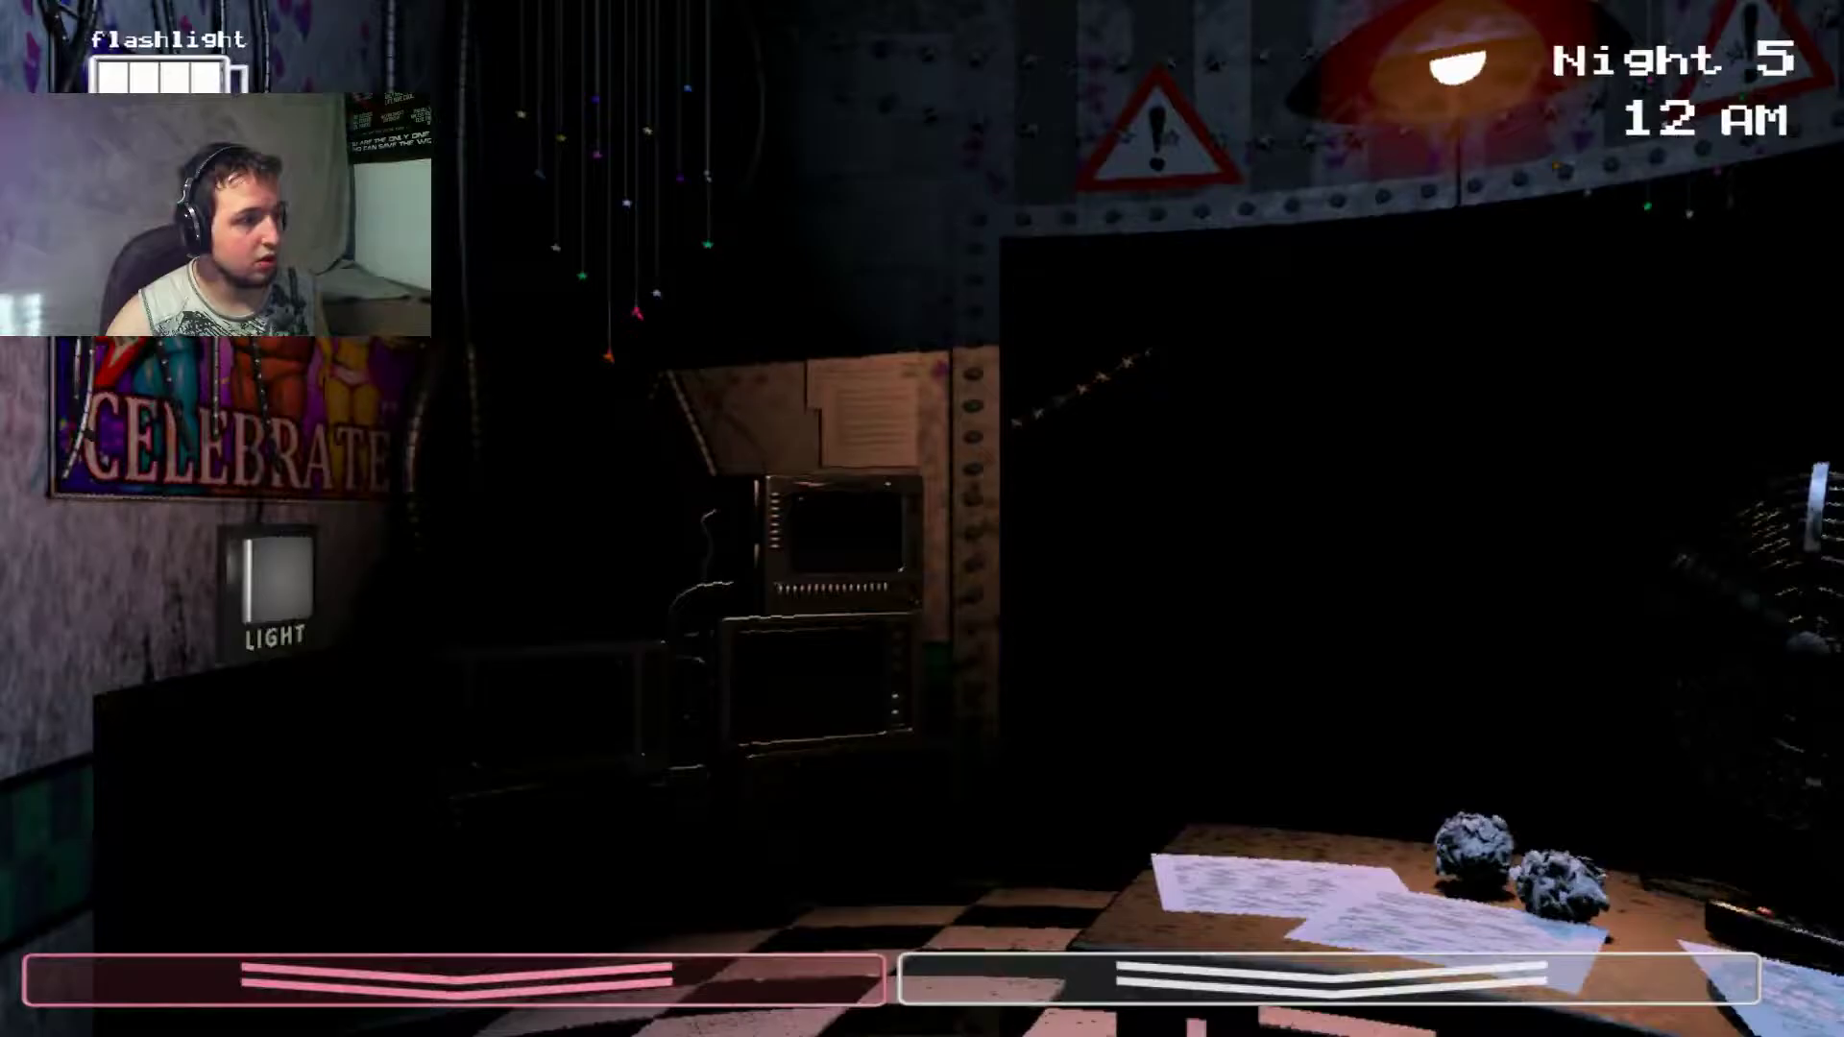
{"action": "left_click", "coordinate": [1326, 980]}
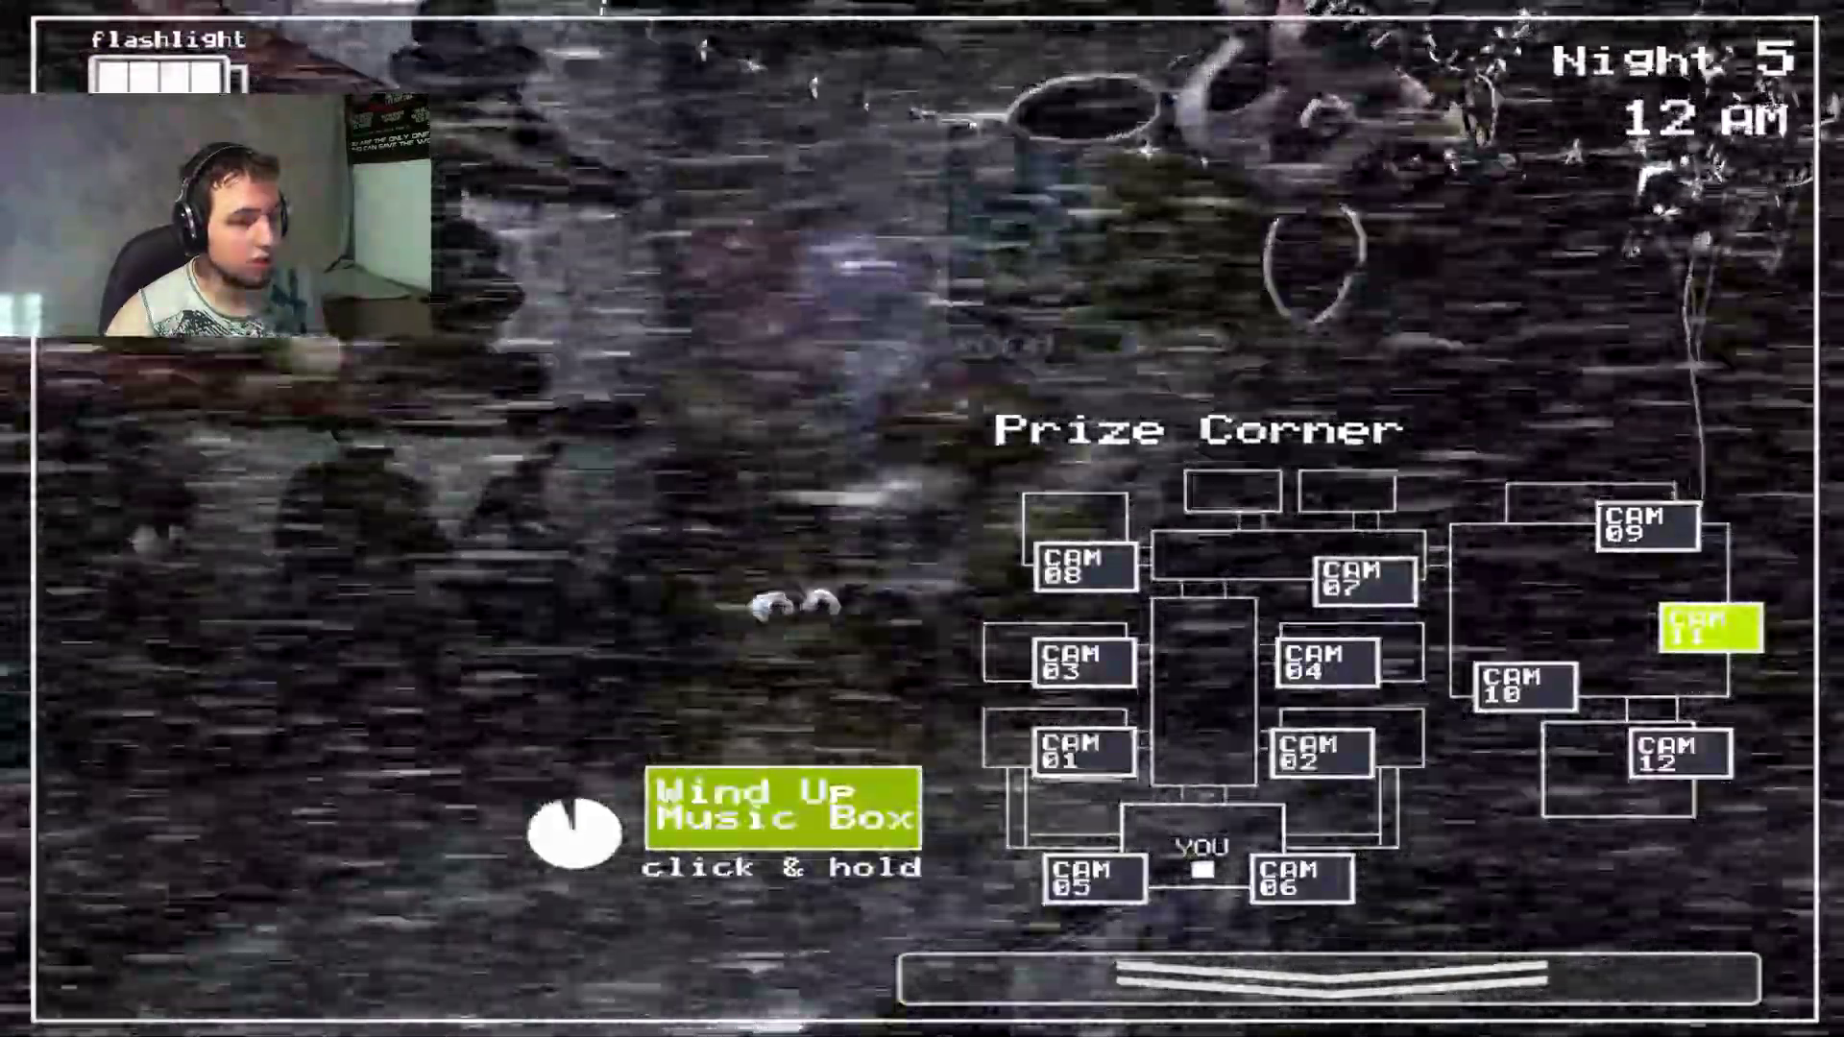
{"action": "left_click", "coordinate": [1325, 981]}
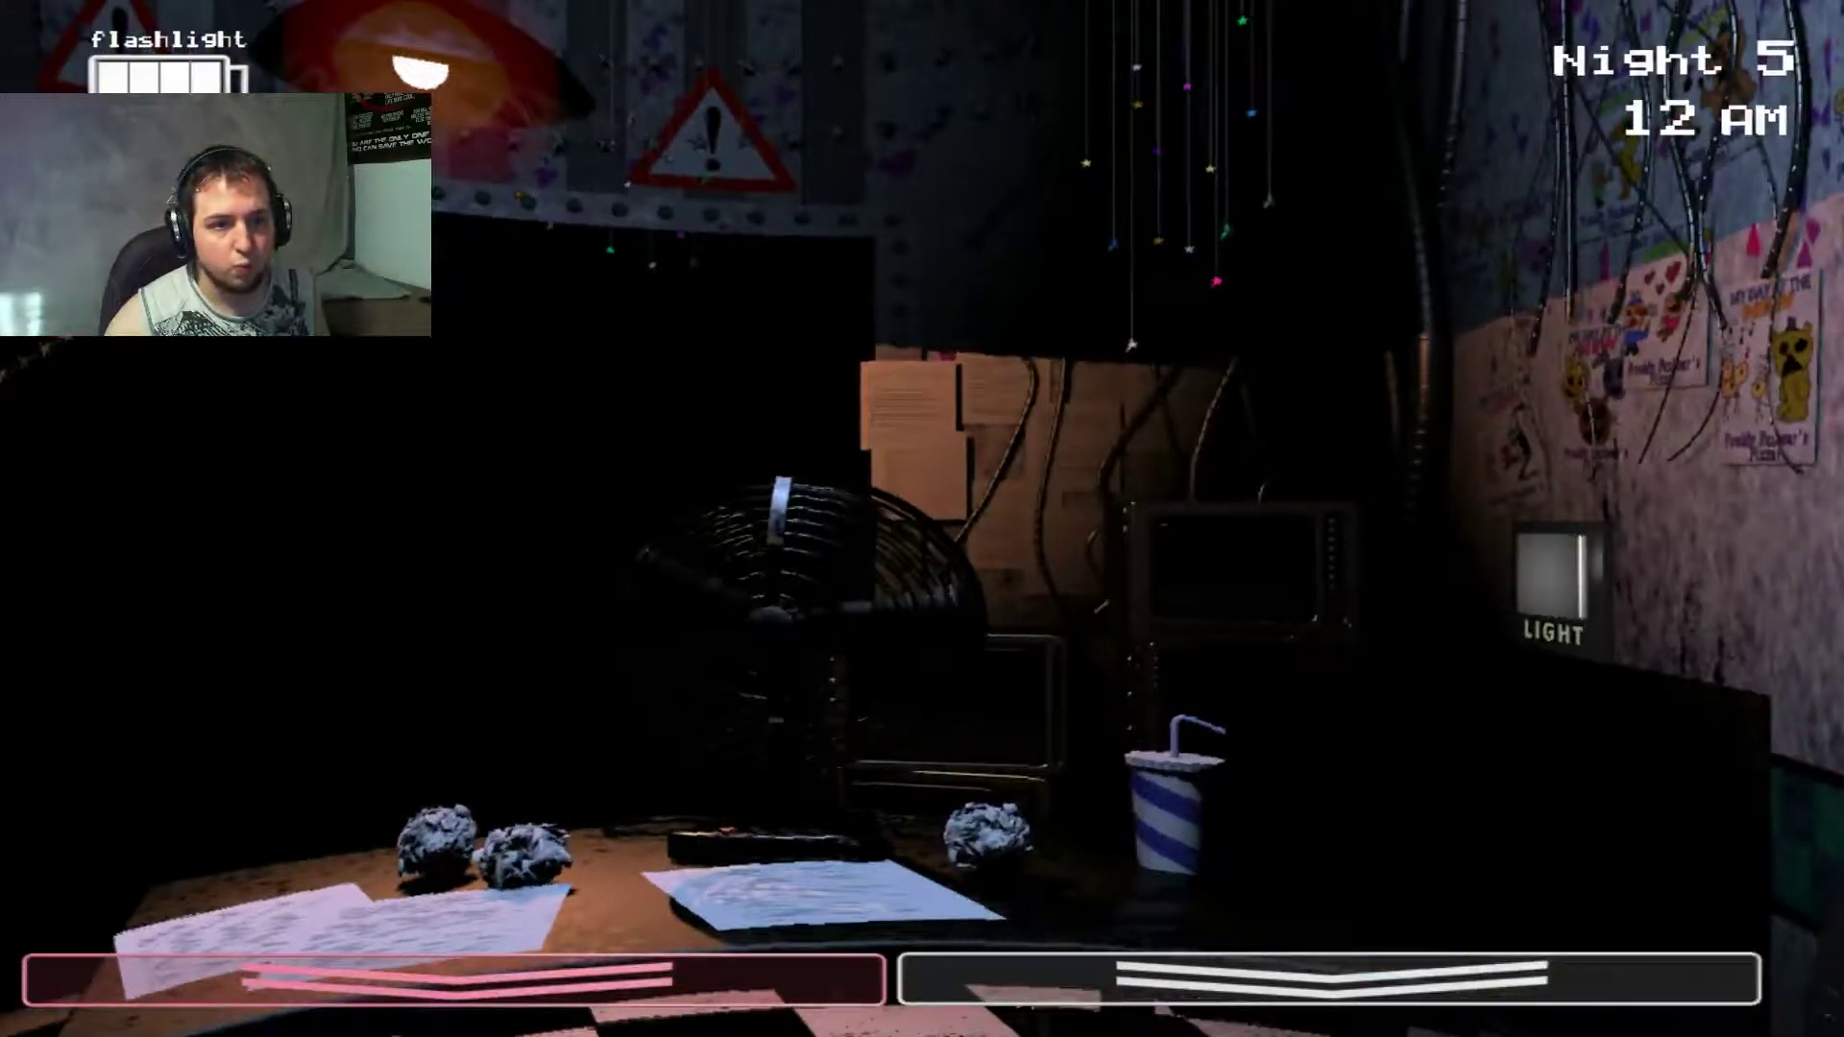
Step: Raise the monitor twice more and resume winding the music box
{"action": "left_click", "coordinate": [1326, 980]}
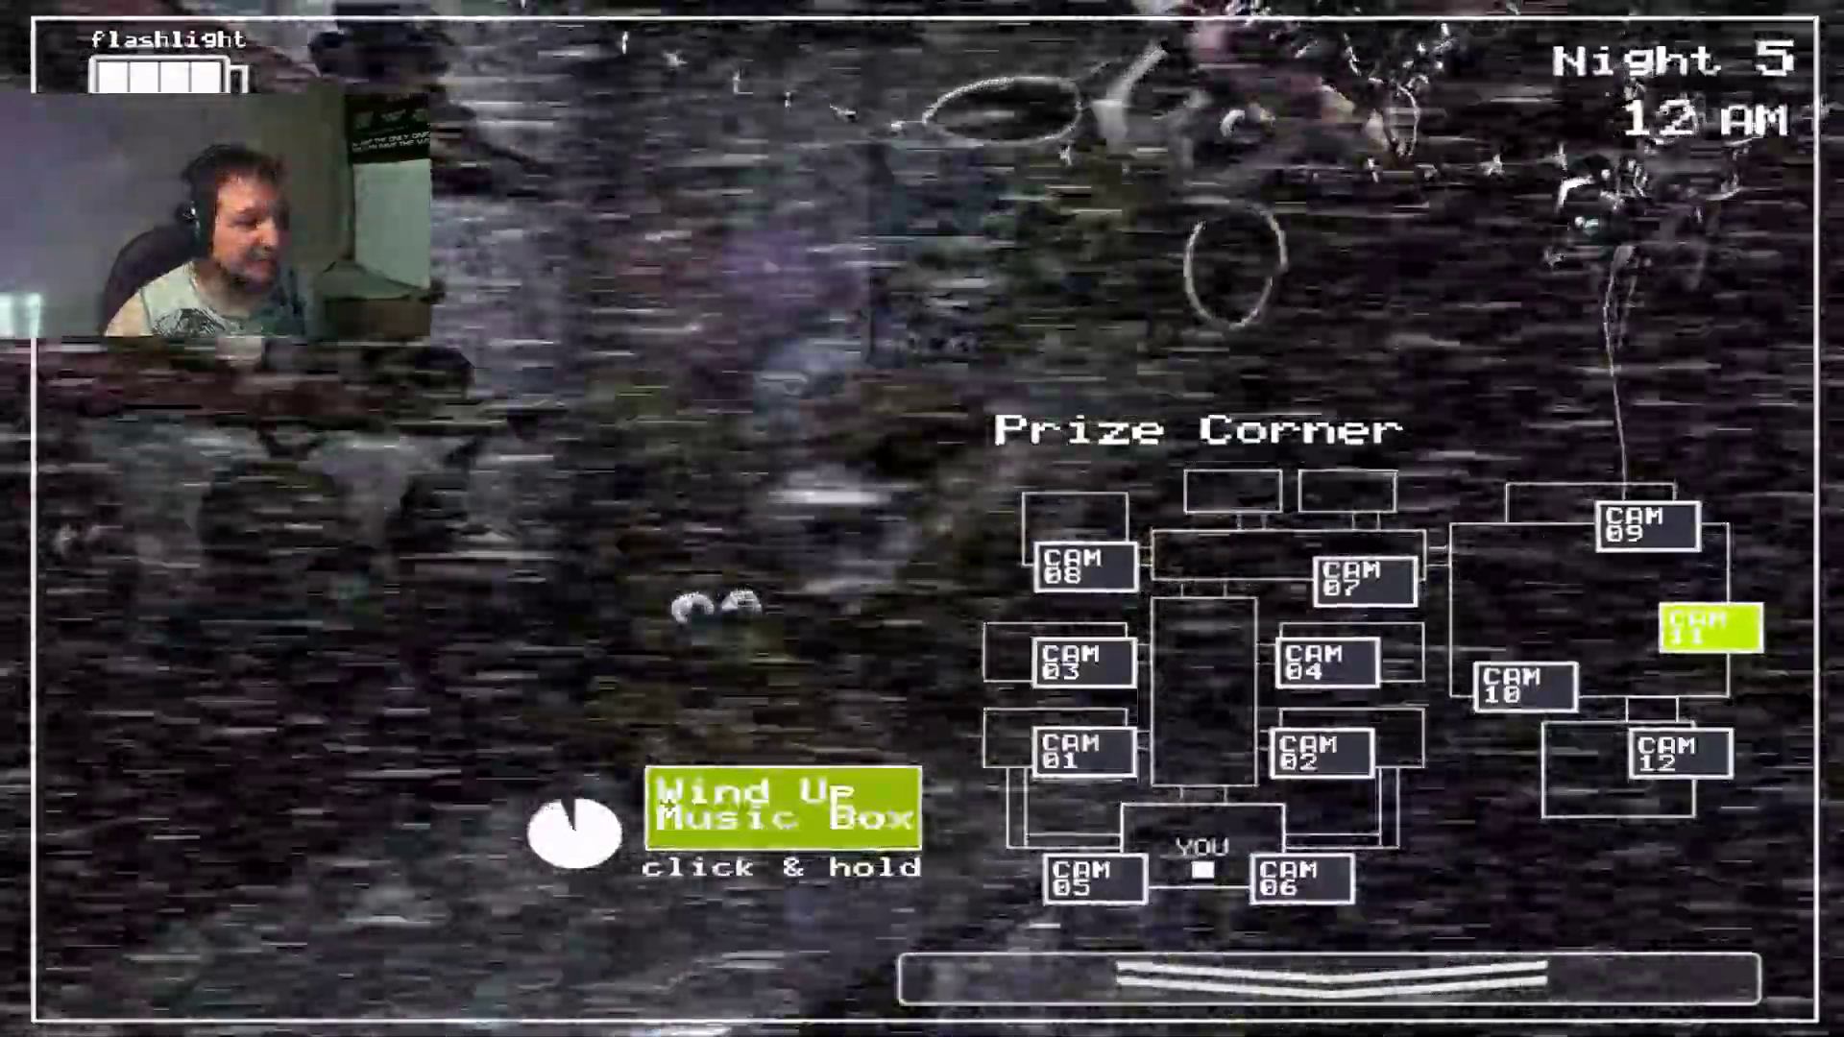
{"action": "left_click", "coordinate": [1326, 979]}
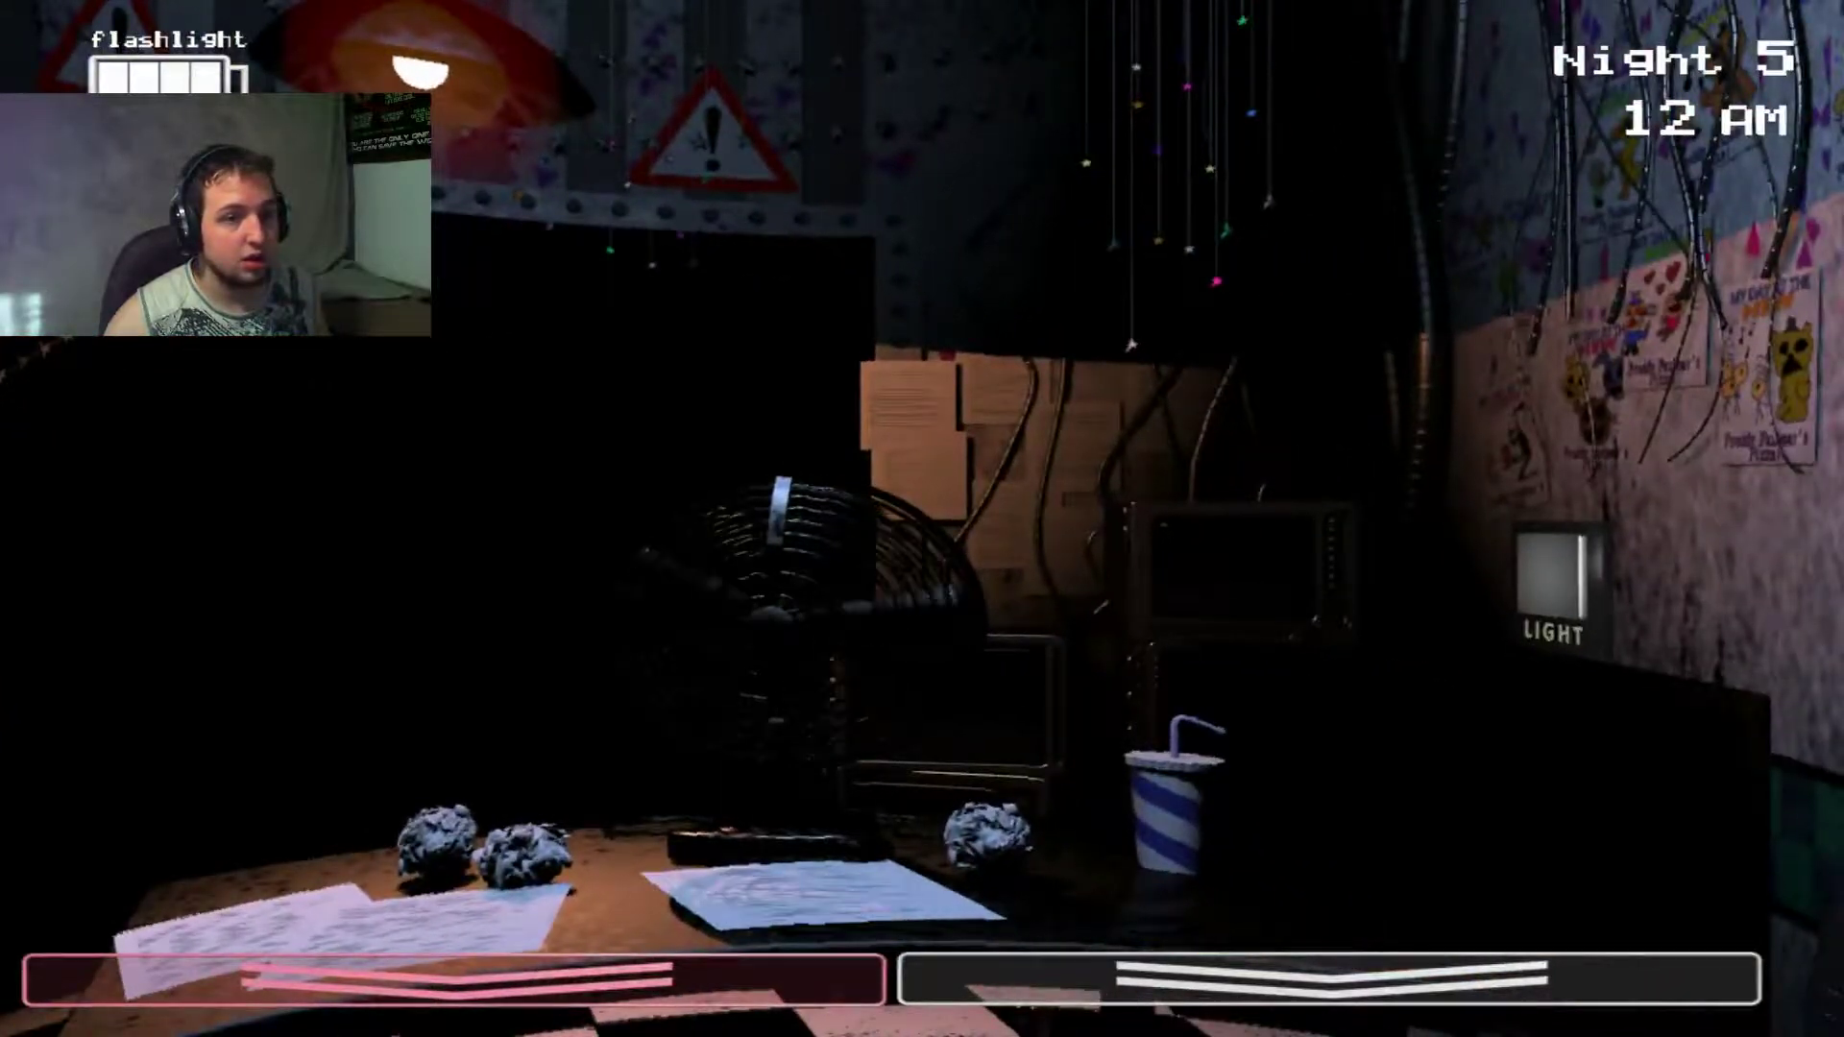
{"action": "left_click", "coordinate": [1327, 980]}
{"action": "left_click", "coordinate": [786, 807]}
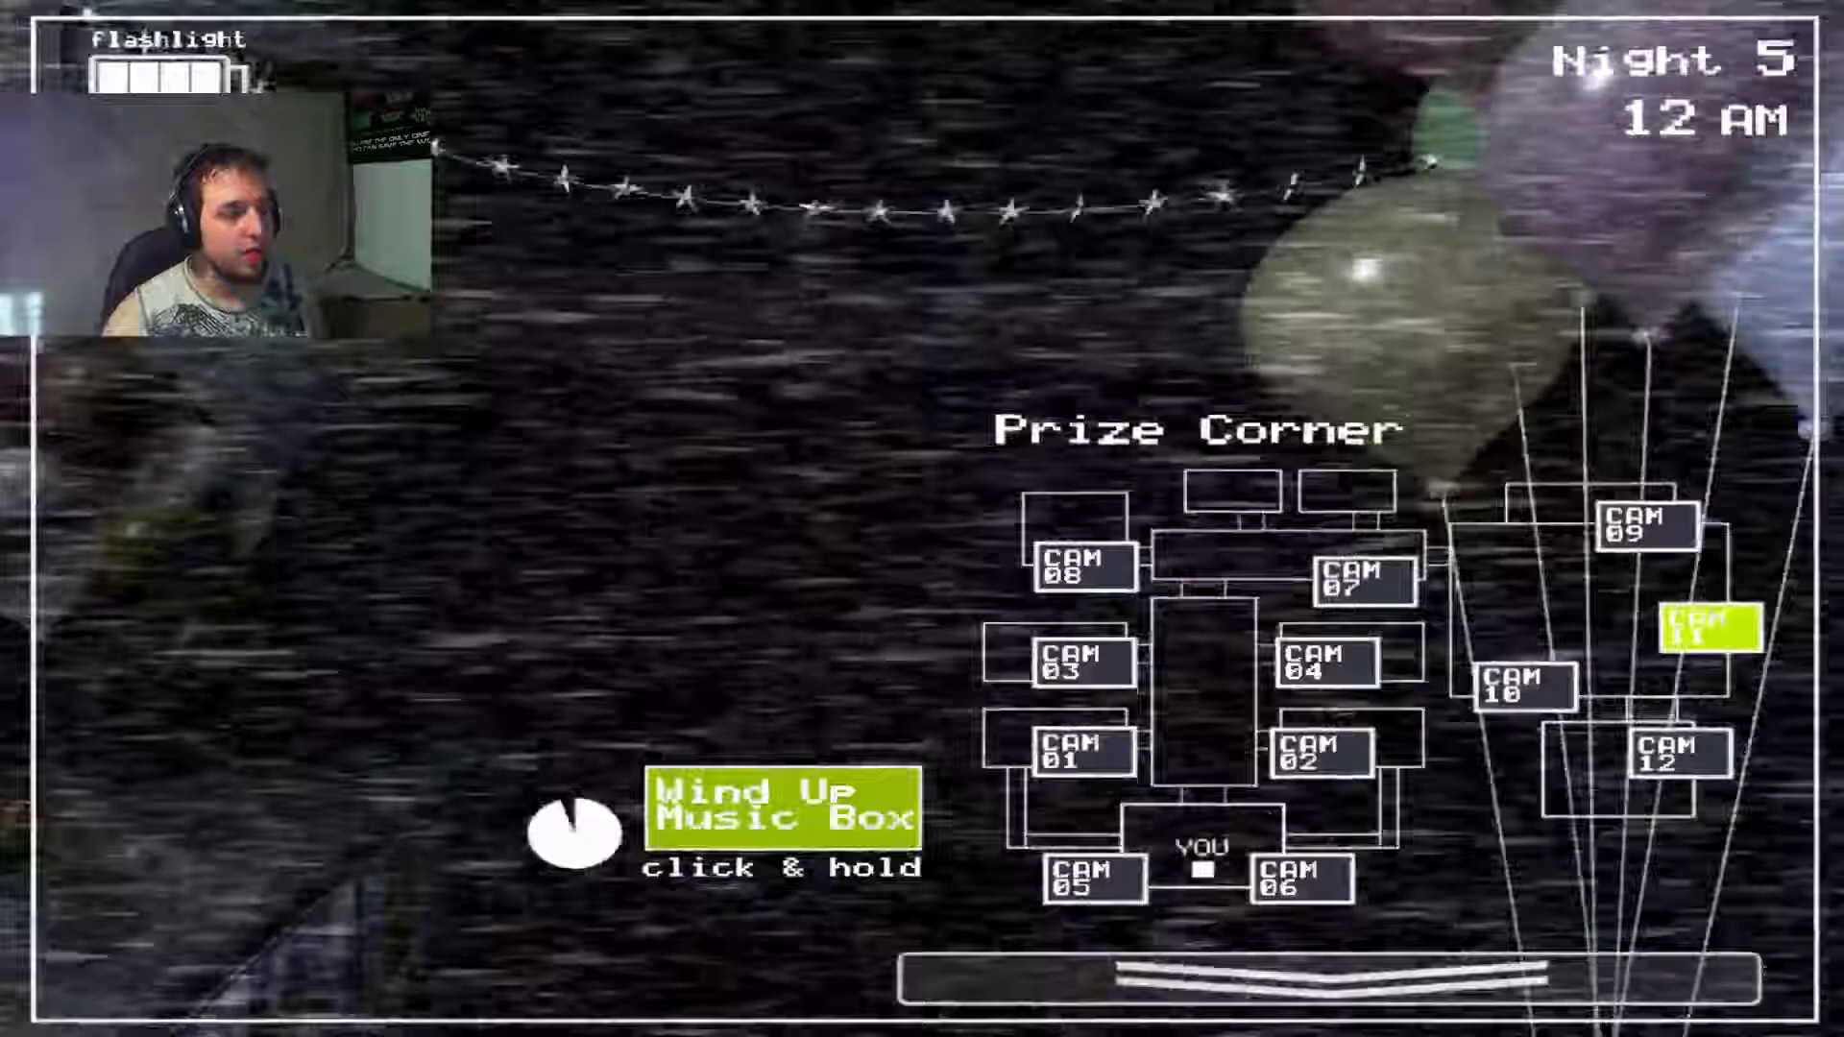
Step: Rewind the music box, then light the right vent and flash the hallway
{"action": "left_click", "coordinate": [1326, 980]}
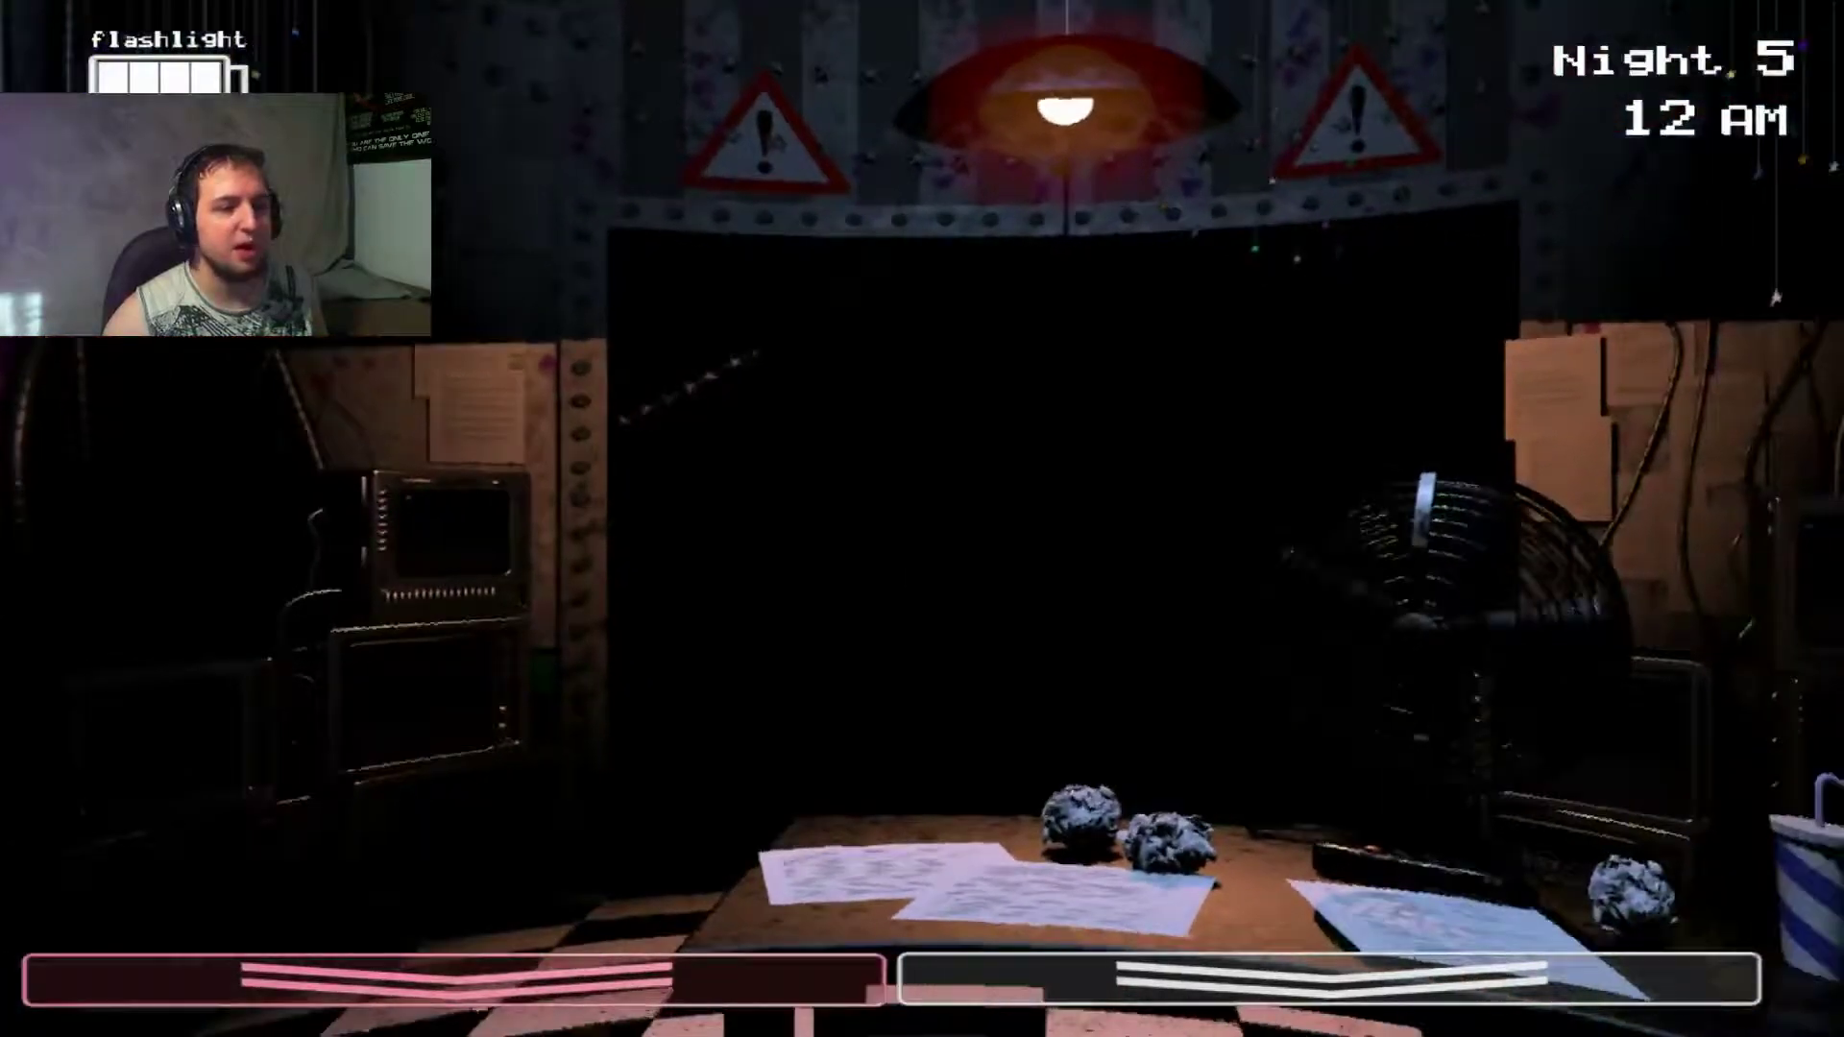
{"action": "left_click", "coordinate": [1326, 979]}
{"action": "left_click_drag", "start_coordinate": [782, 807], "coordinate": [783, 808]}
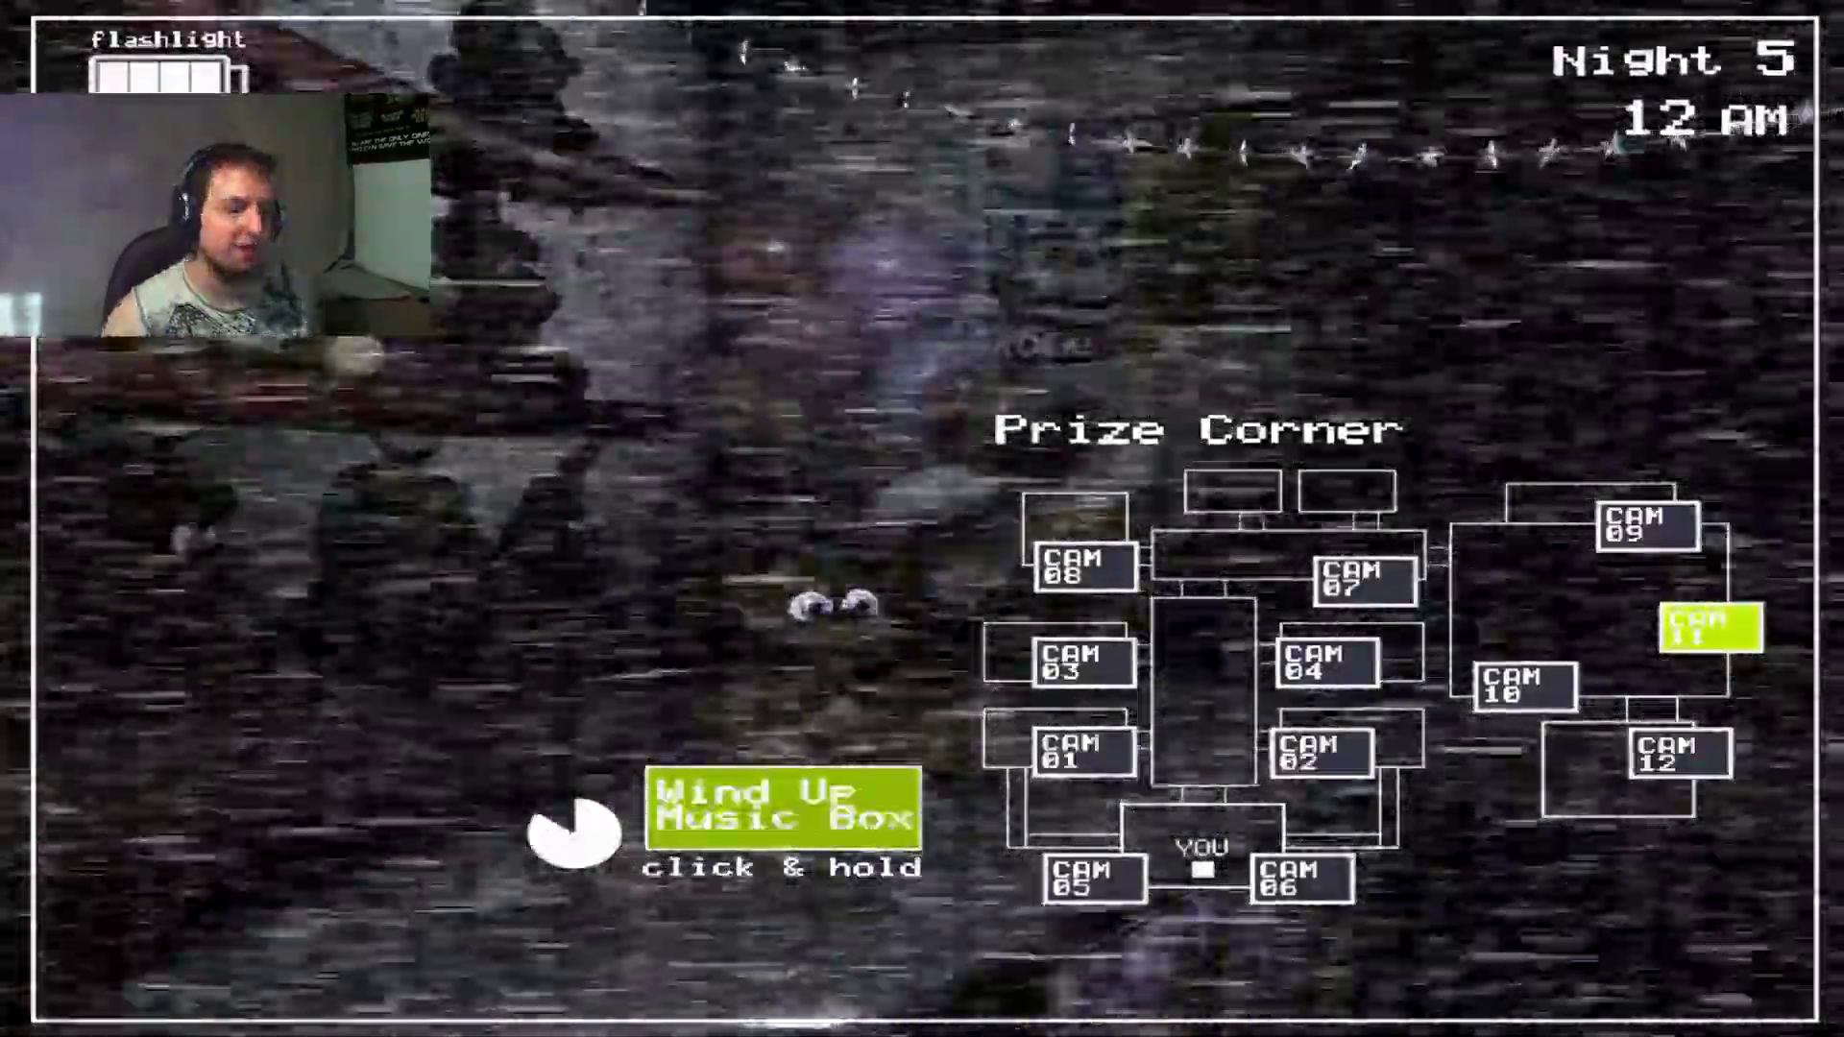
{"action": "left_click", "coordinate": [1327, 979]}
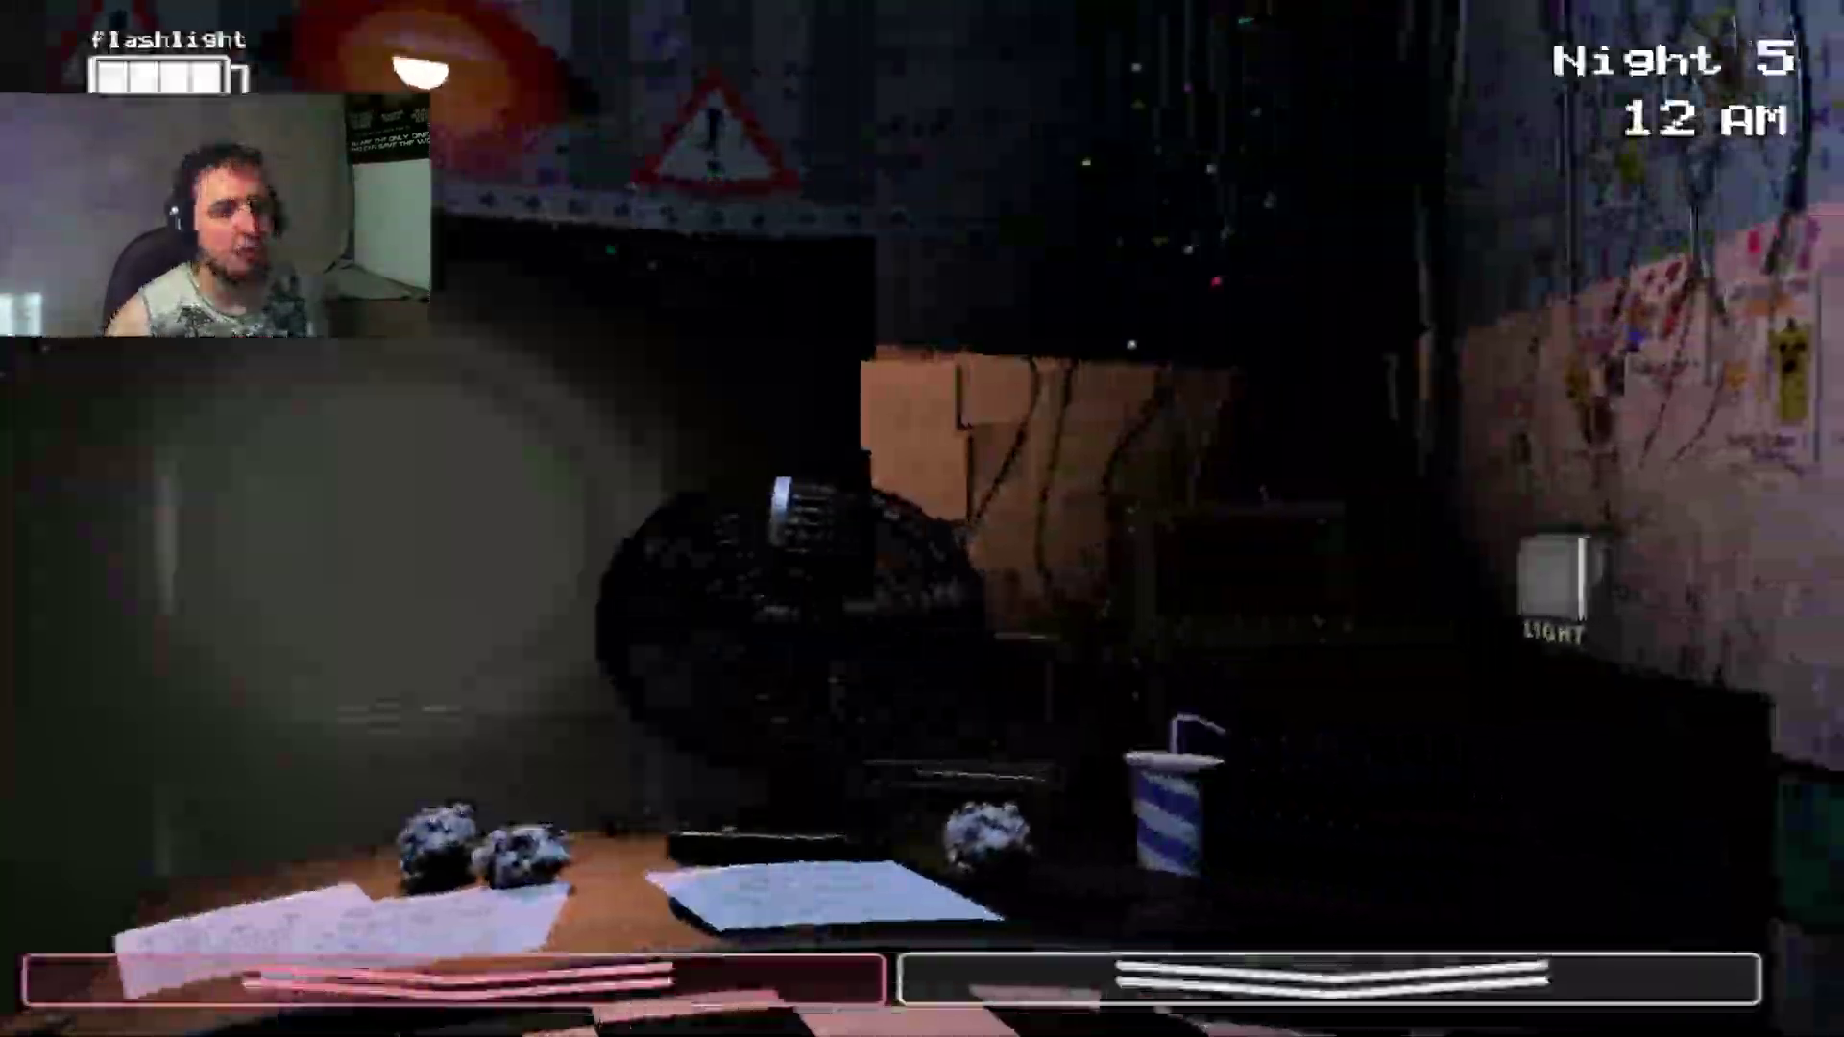
{"action": "left_click", "coordinate": [1553, 583]}
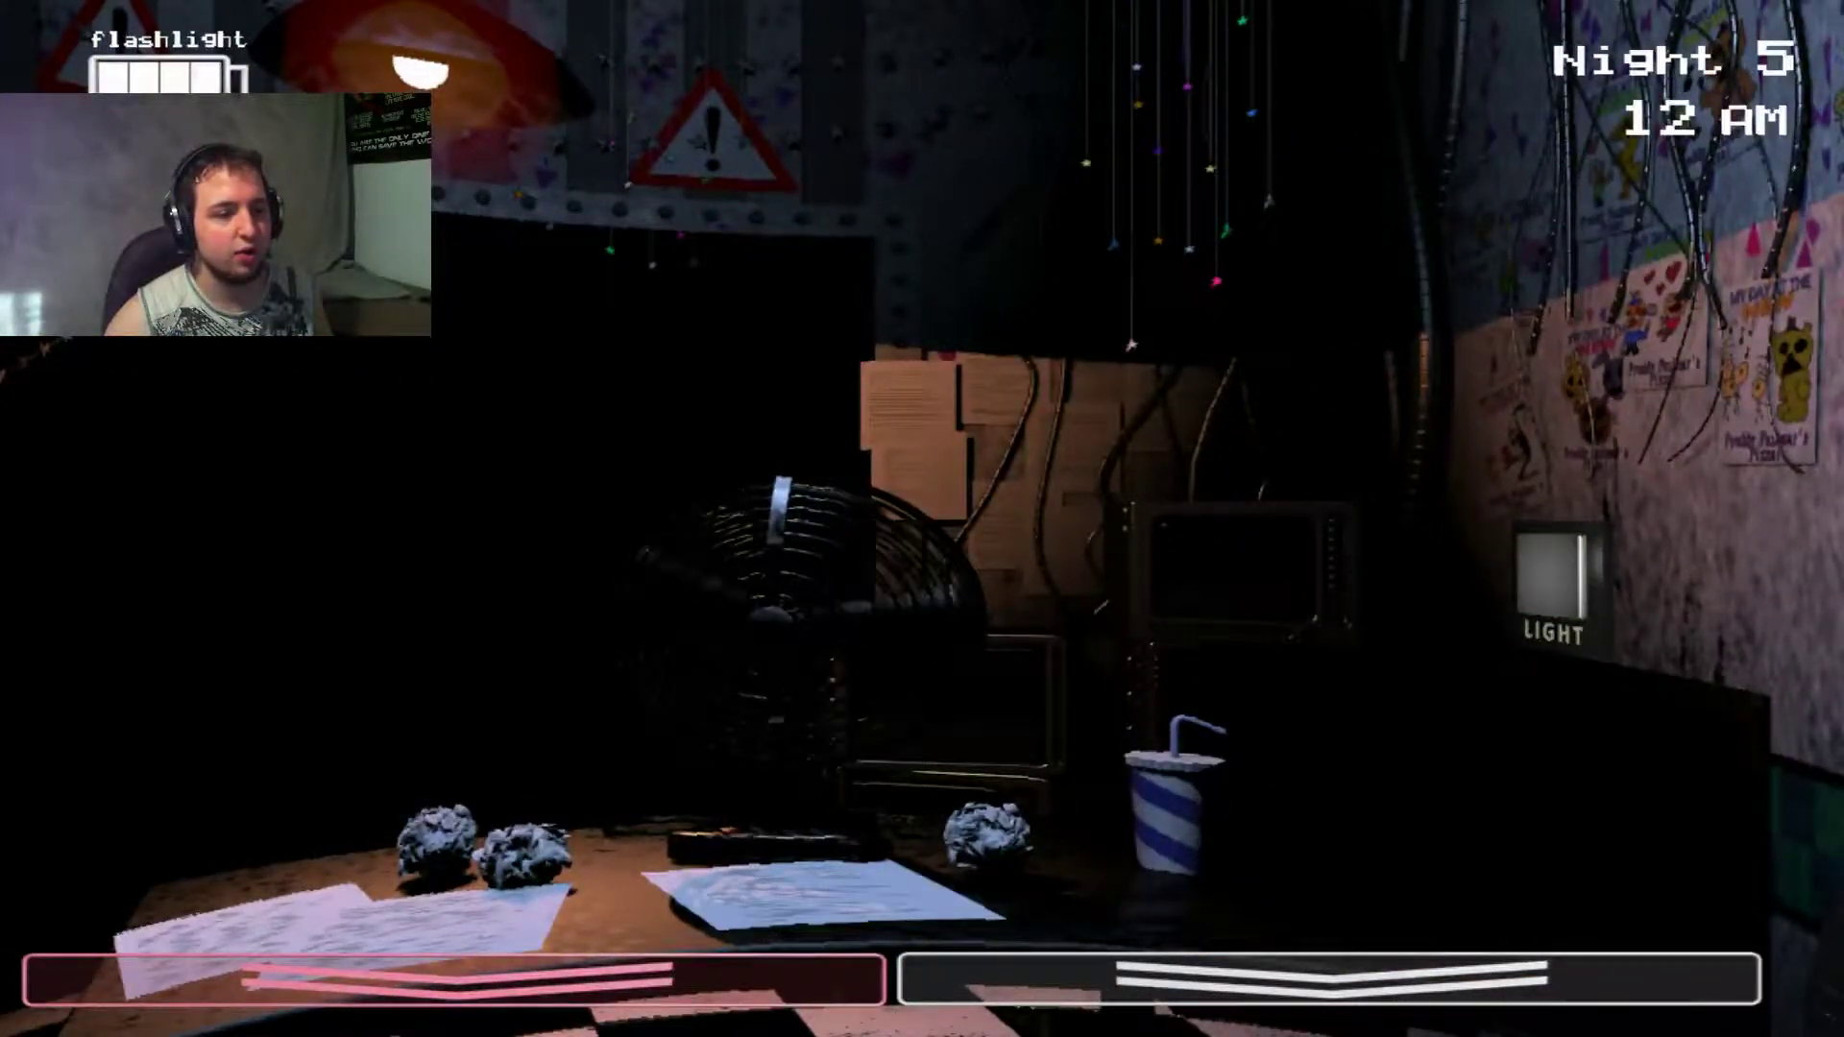
{"action": "key", "text": "ctrl"}
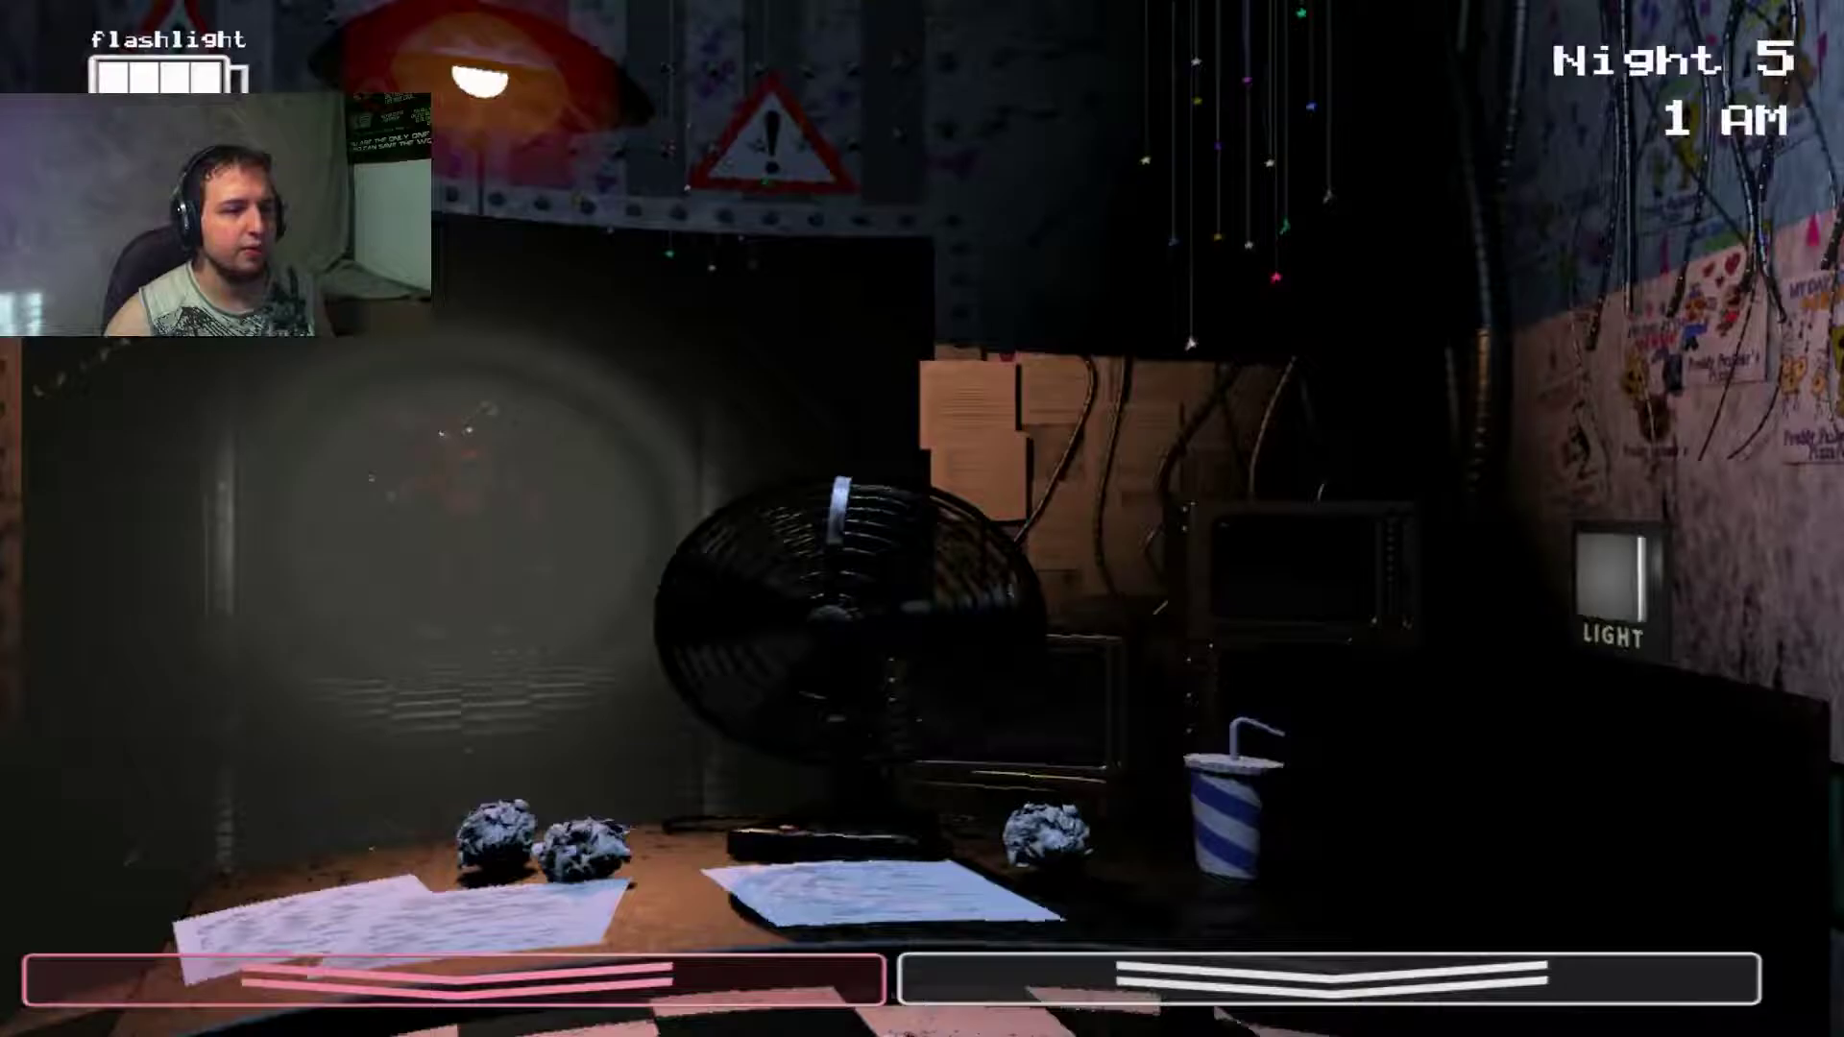
Step: Check the Right Air Vent camera, then wind the Prize Corner music box
{"action": "left_click", "coordinate": [1326, 980]}
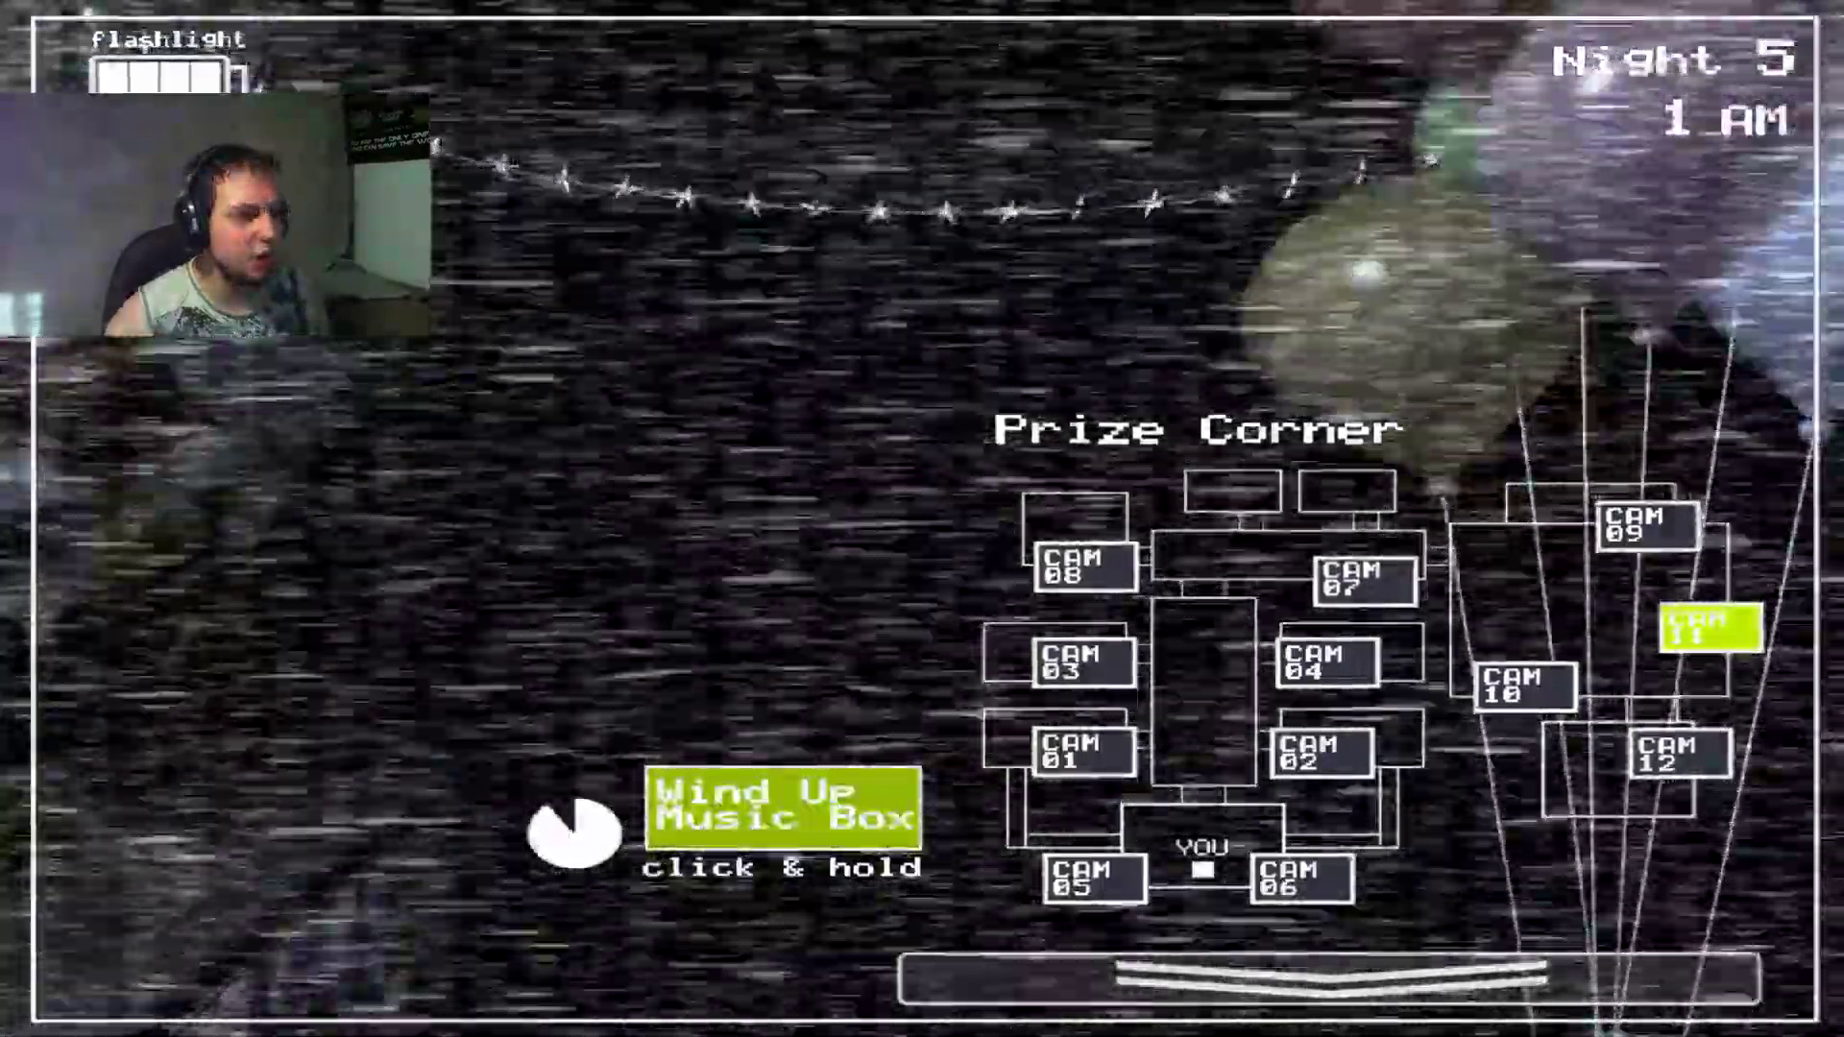
{"action": "left_click", "coordinate": [1326, 981]}
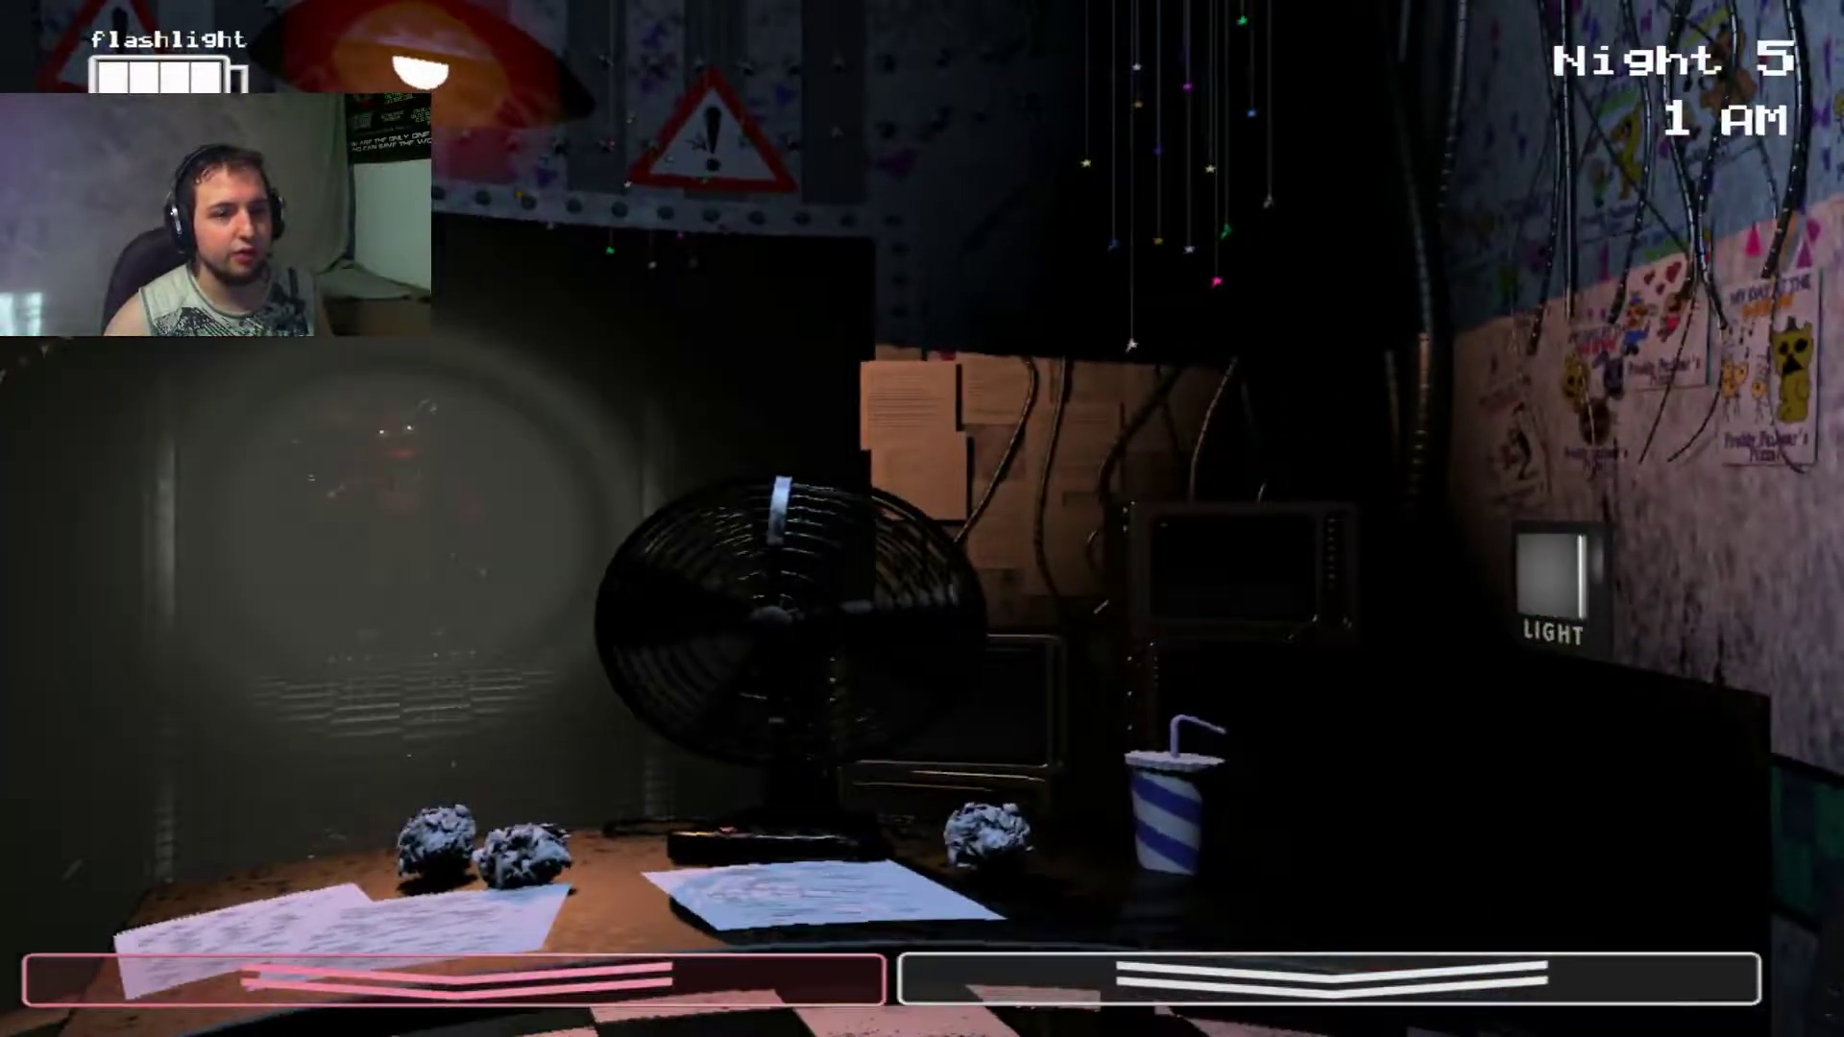
{"action": "left_click", "coordinate": [1327, 980]}
{"action": "left_click", "coordinate": [1303, 879]}
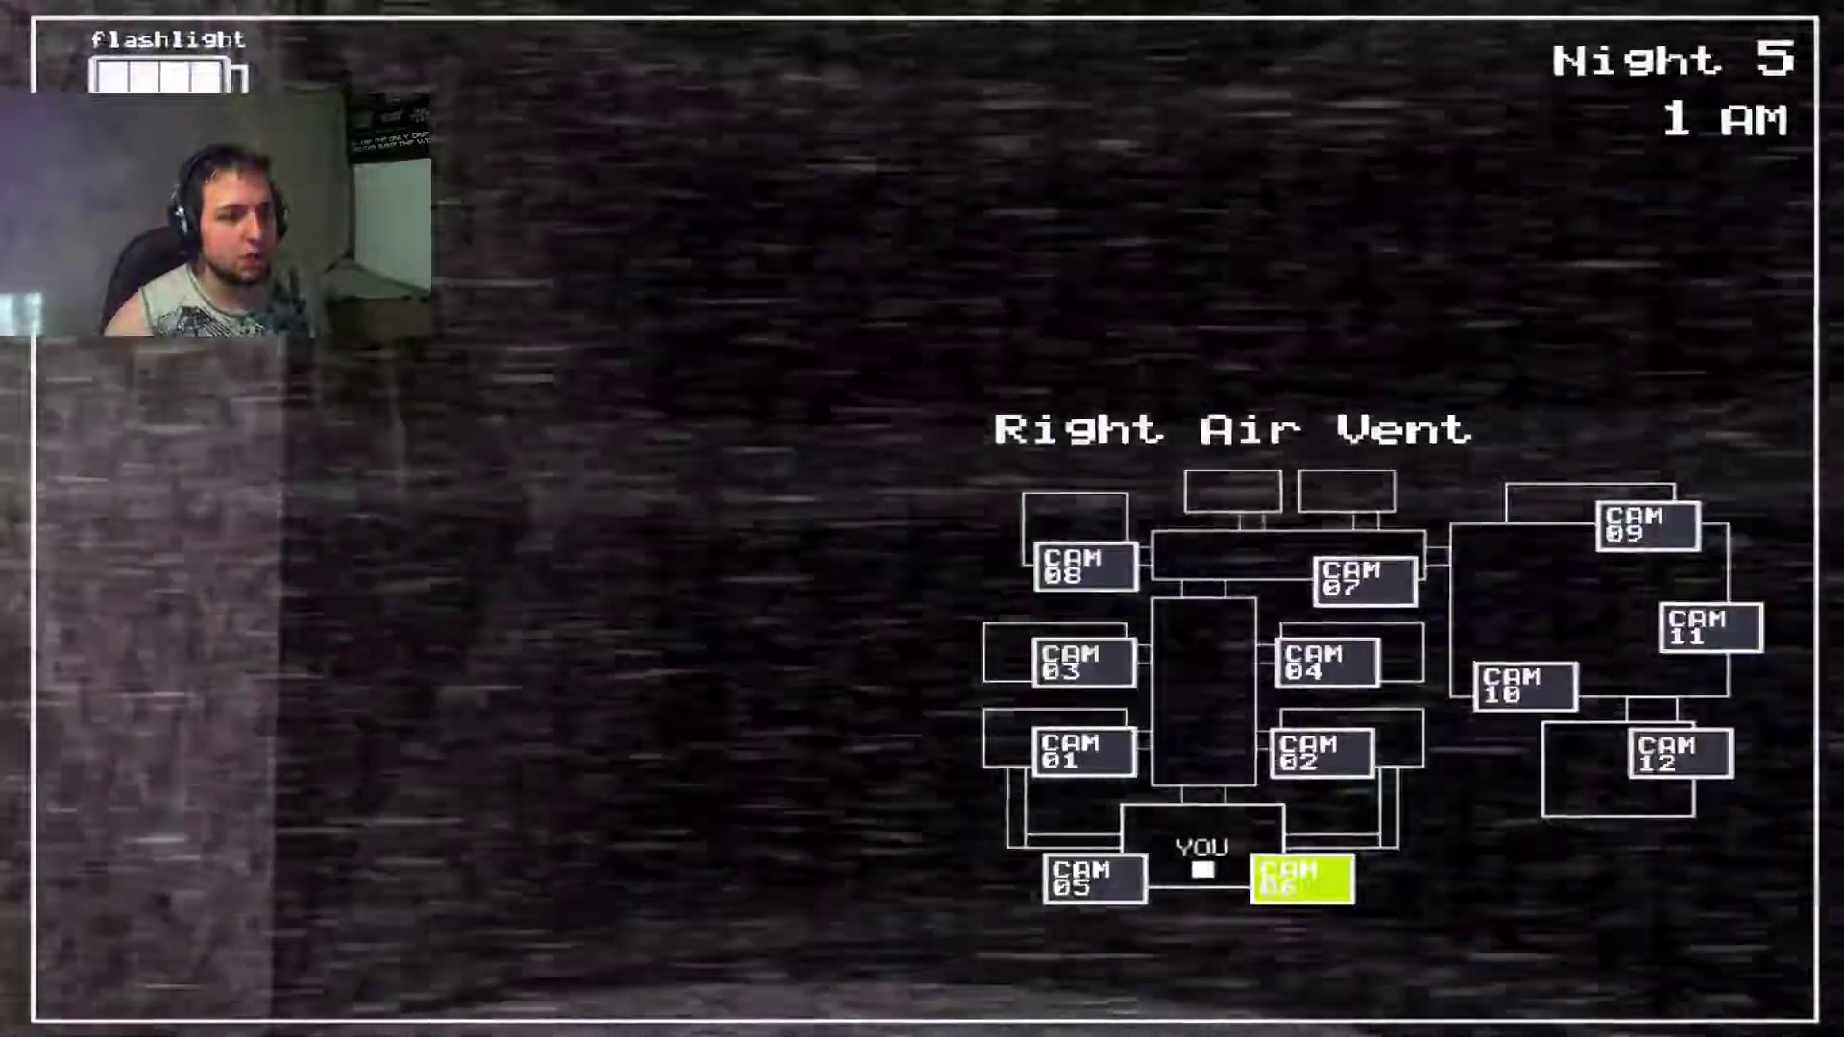
{"action": "left_click", "coordinate": [1711, 628]}
{"action": "left_click_drag", "start_coordinate": [783, 807], "coordinate": [782, 807]}
{"action": "left_click", "coordinate": [1325, 980]}
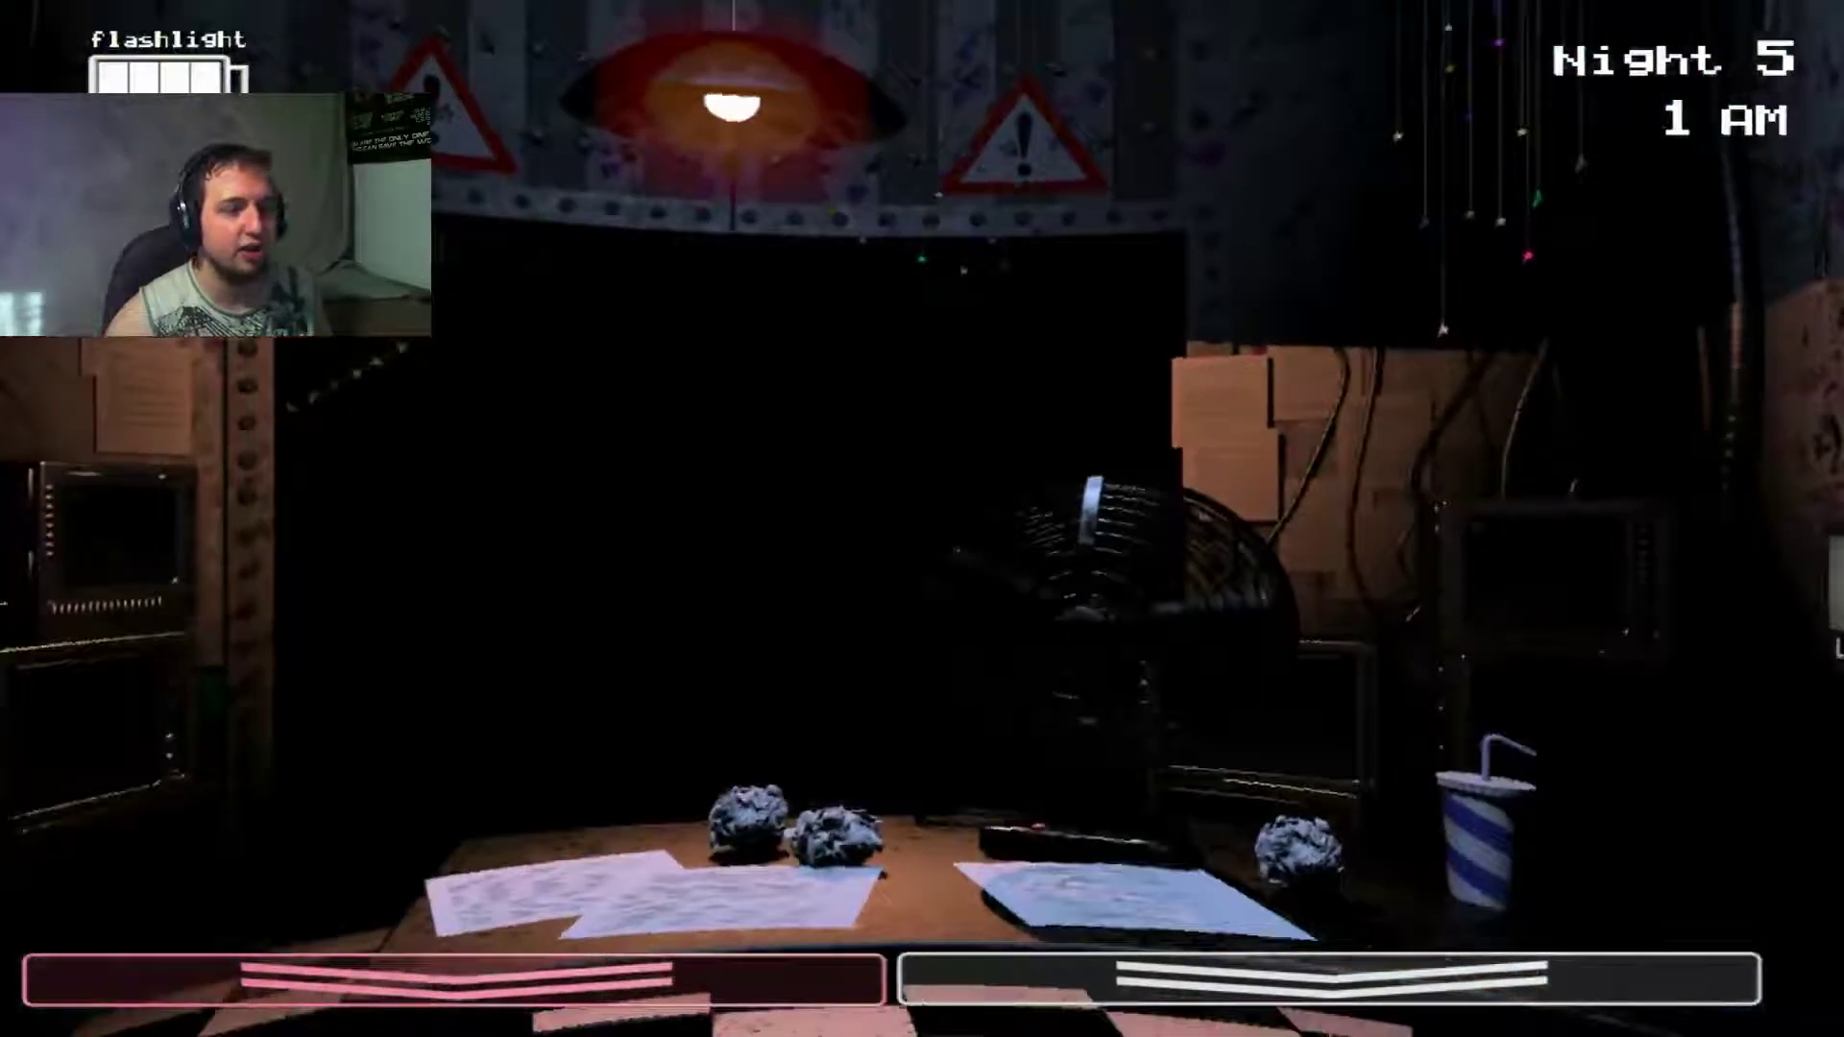
Step: Keep winding the music box in short bursts before lowering the monitor
{"action": "left_click", "coordinate": [1326, 980]}
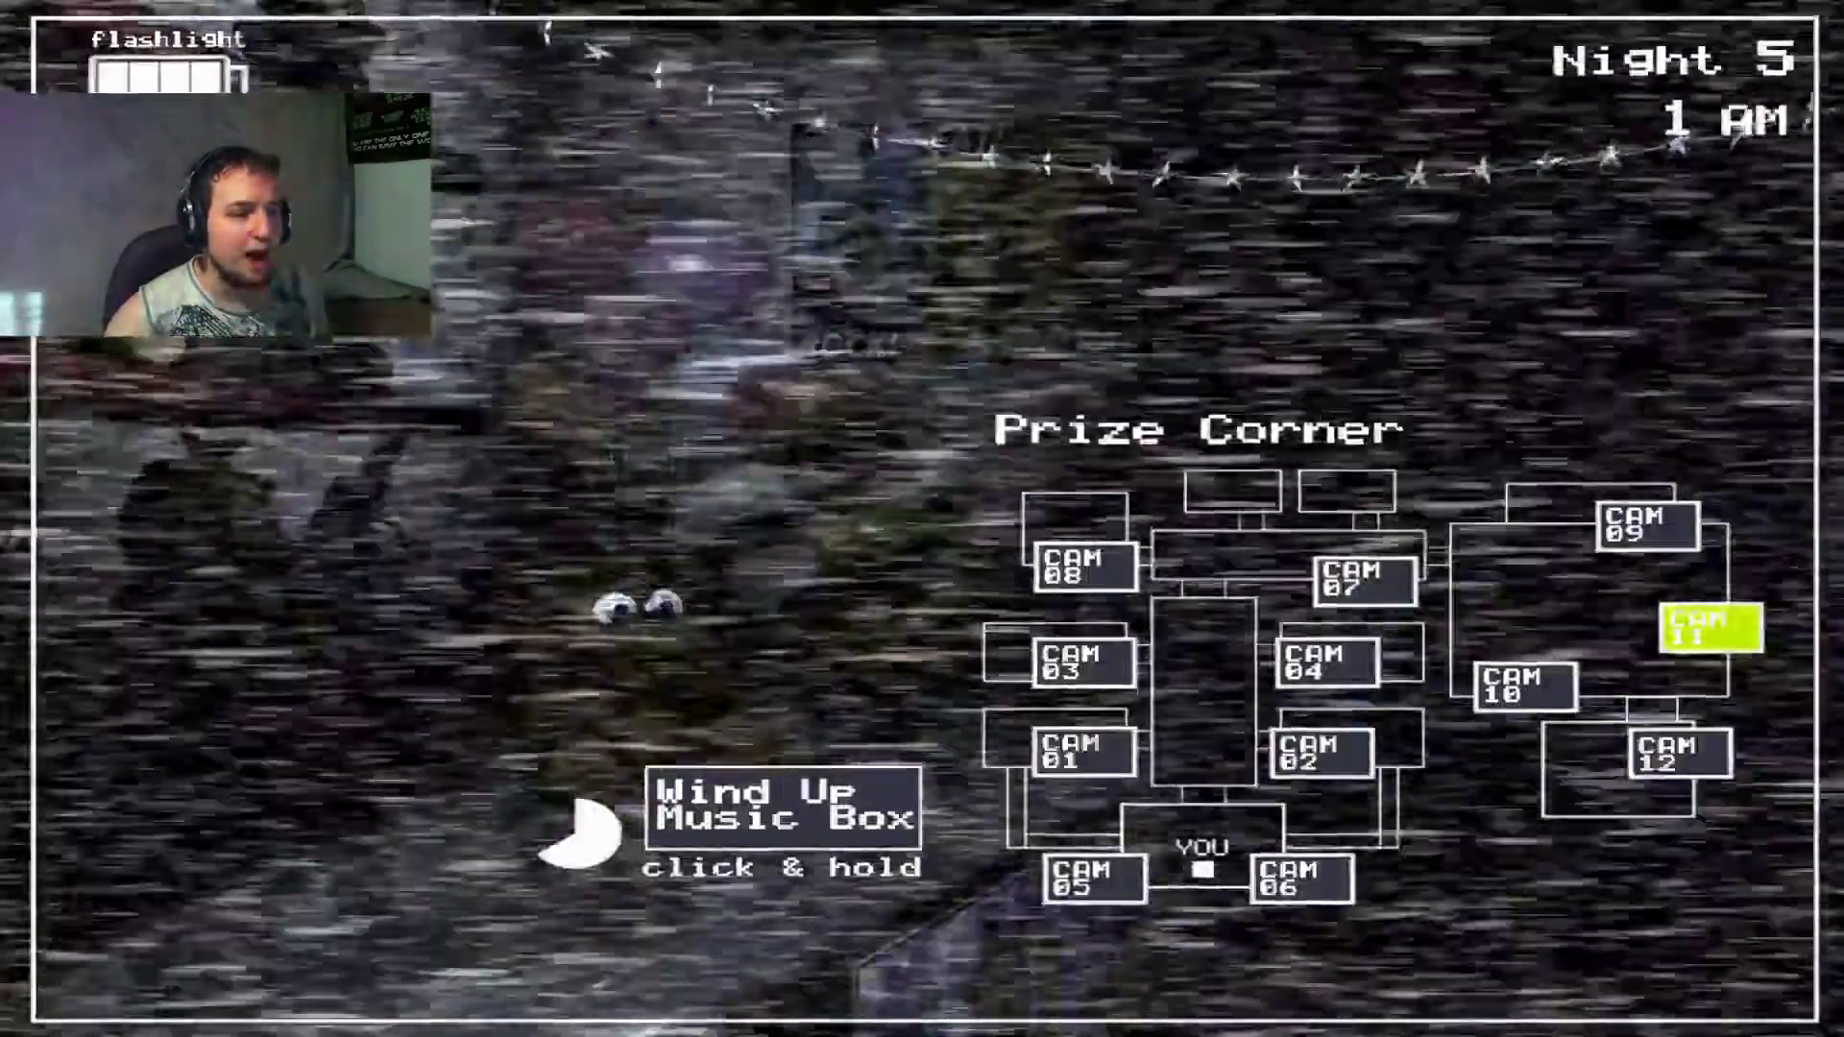
{"action": "left_click_drag", "start_coordinate": [783, 808], "coordinate": [783, 807]}
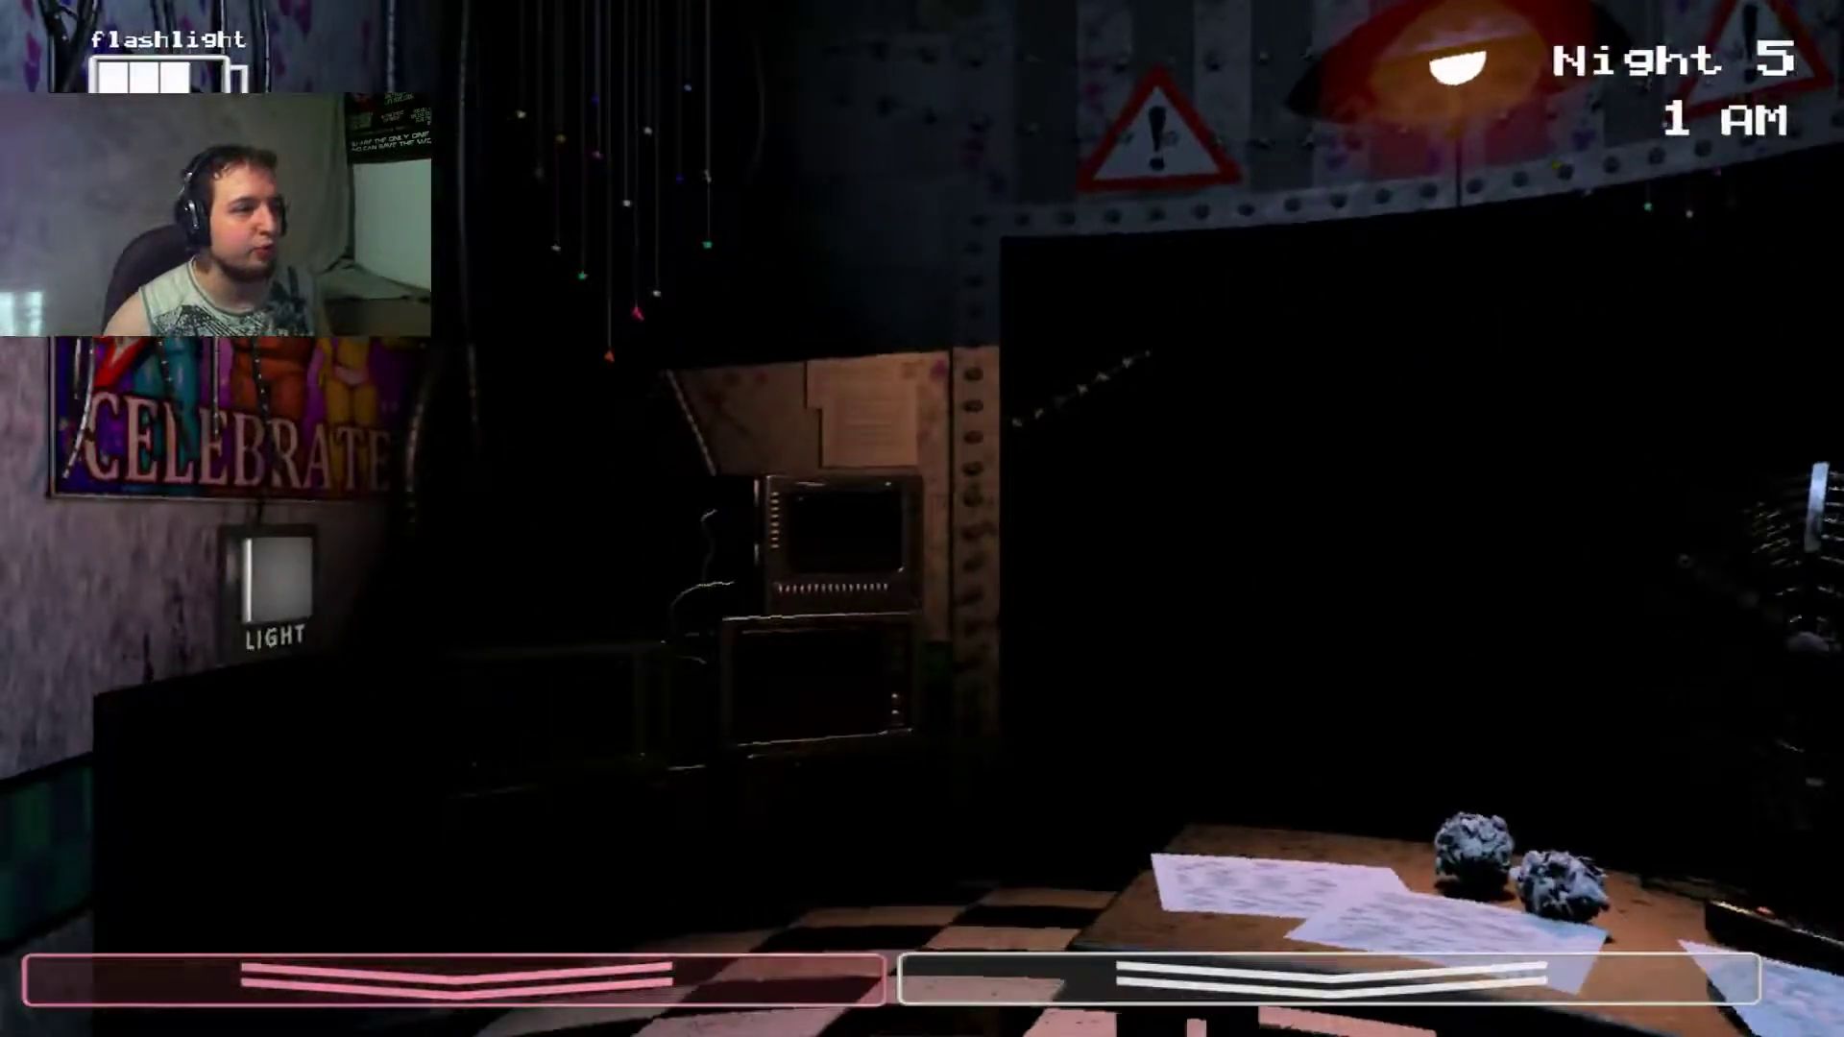
{"action": "left_click", "coordinate": [1327, 980]}
{"action": "left_click_drag", "start_coordinate": [783, 807], "coordinate": [783, 807]}
{"action": "left_click", "coordinate": [895, 979]}
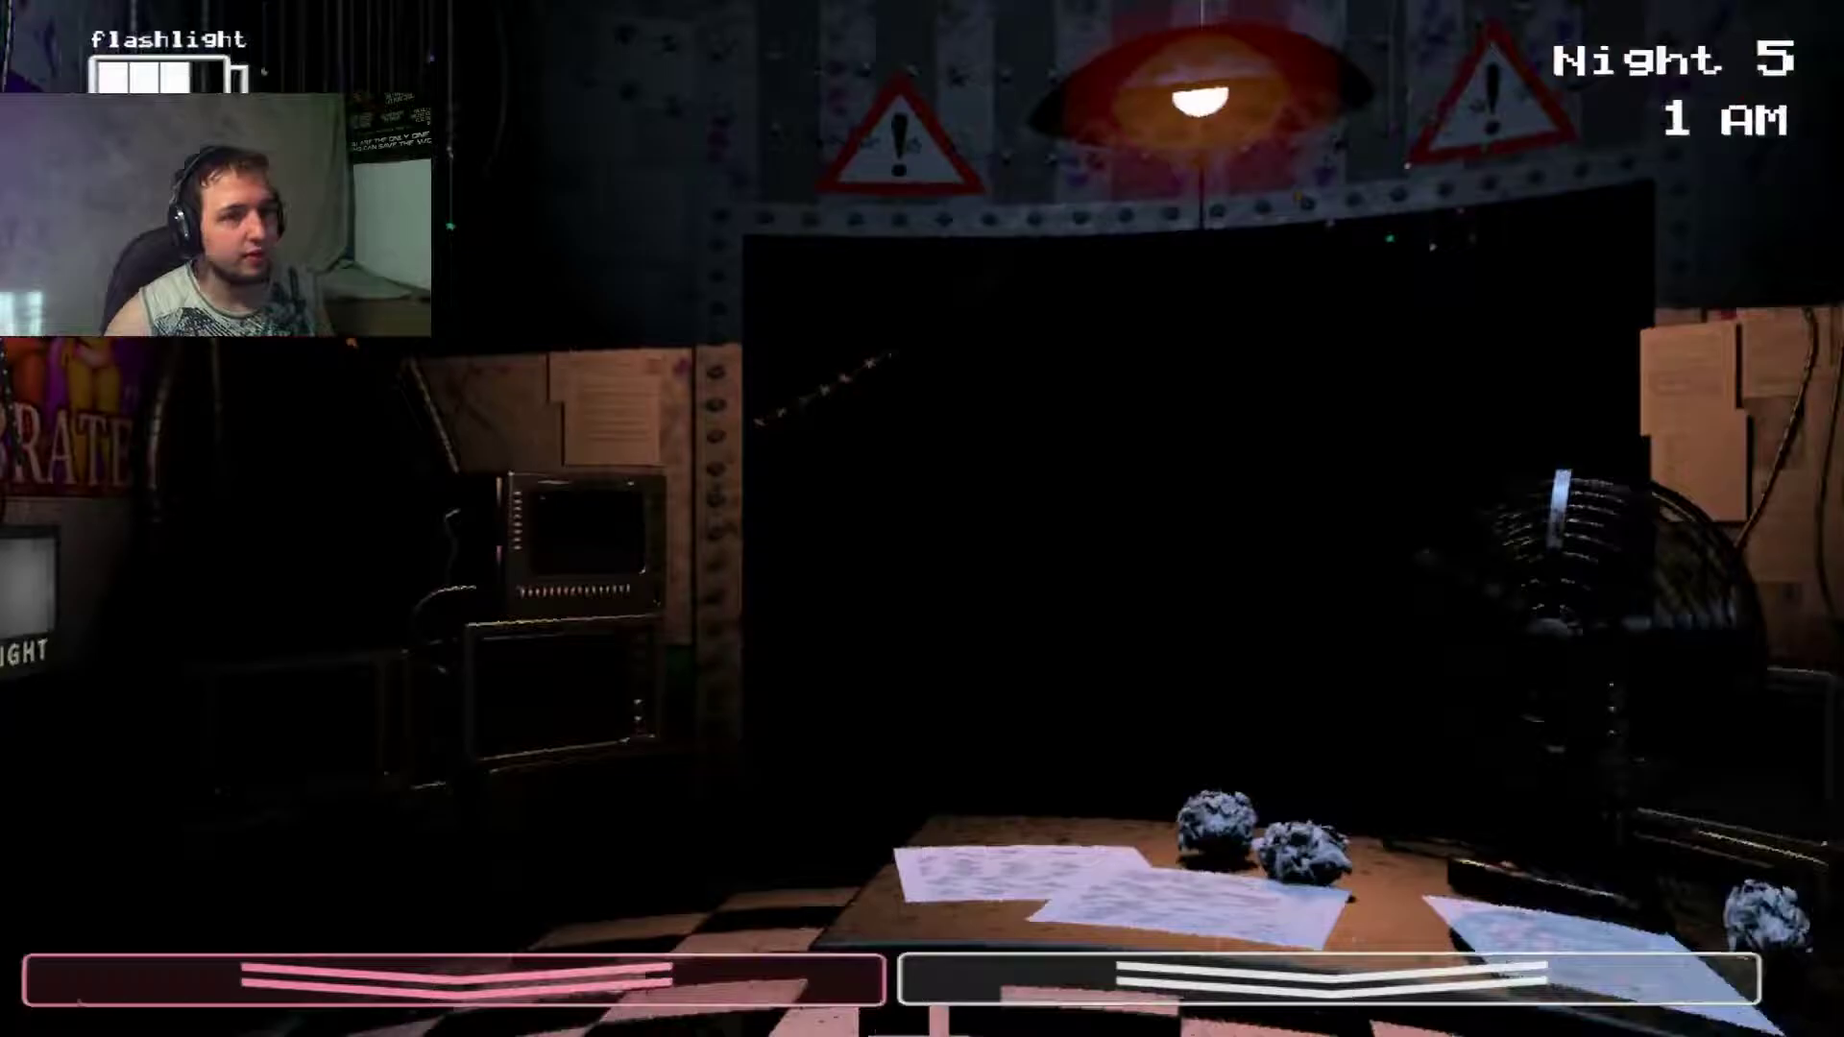
Step: Wind once more, wear the Freddy mask, then return to winding on CAM 11
{"action": "left_click", "coordinate": [1327, 980]}
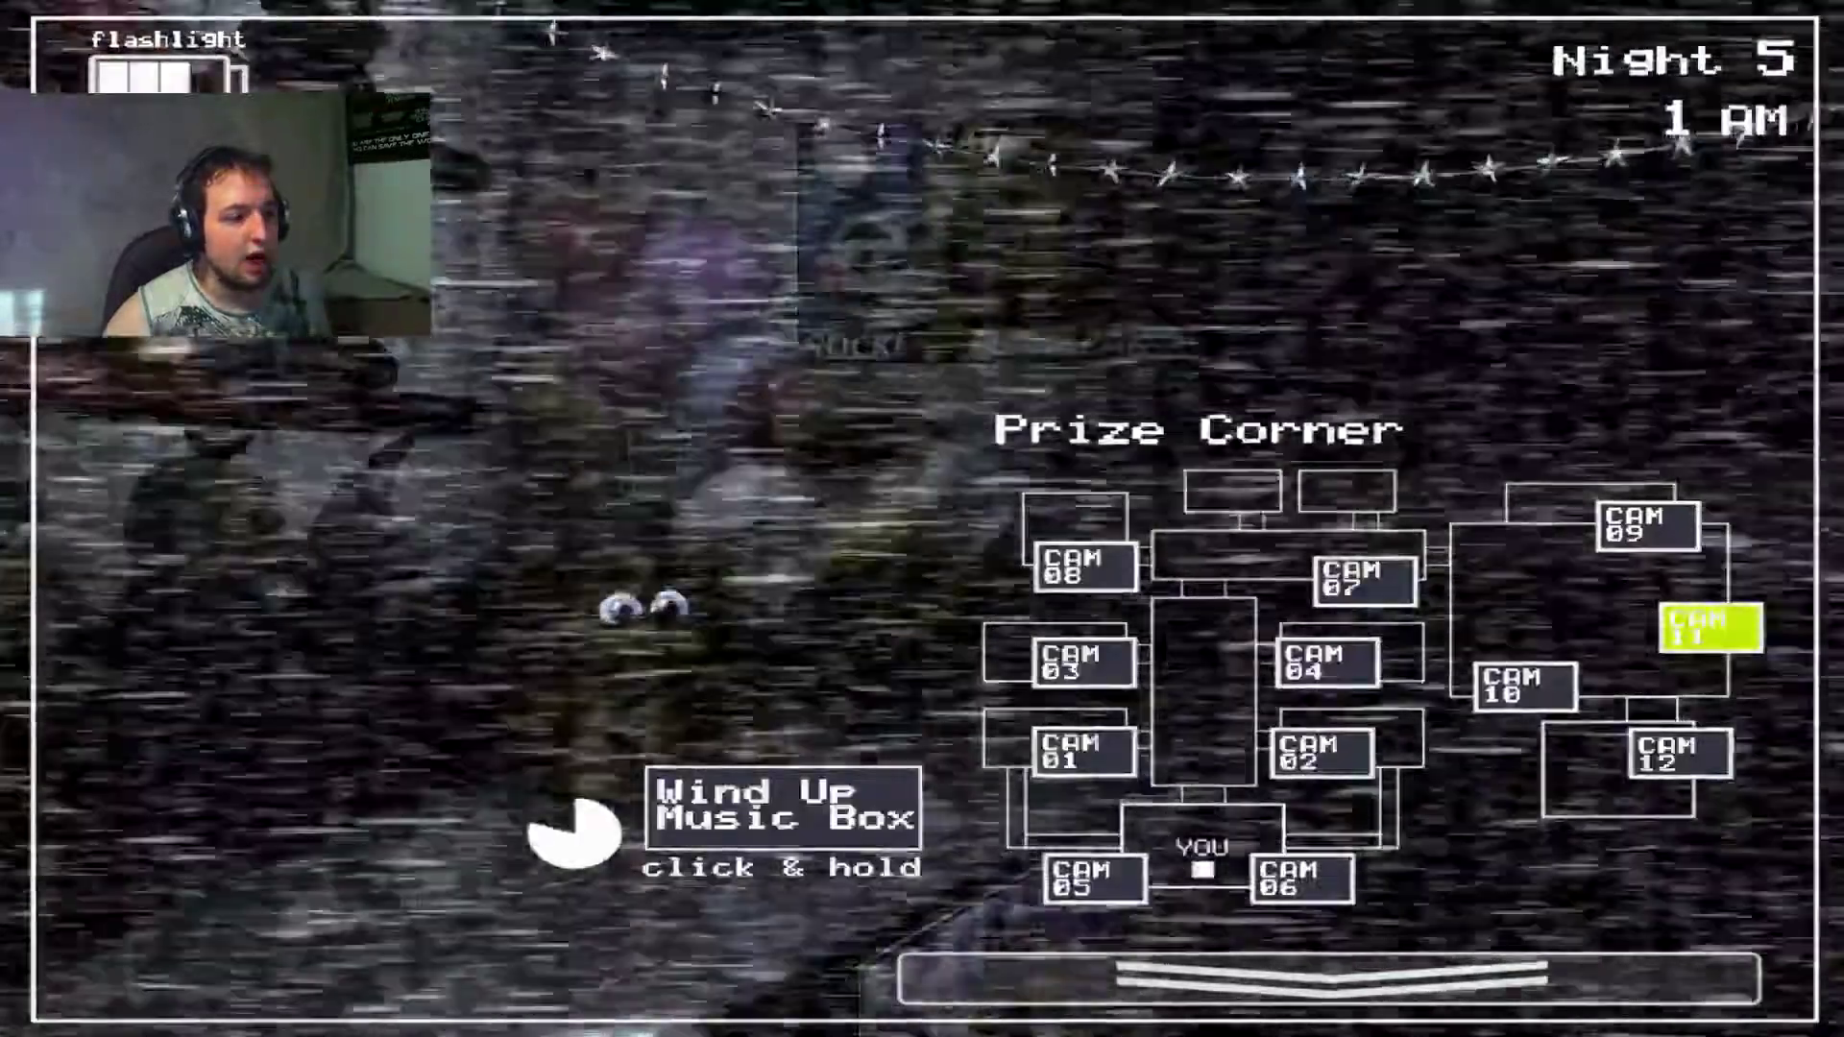
{"action": "left_click_drag", "start_coordinate": [782, 808], "coordinate": [783, 806]}
{"action": "left_click", "coordinate": [1326, 981]}
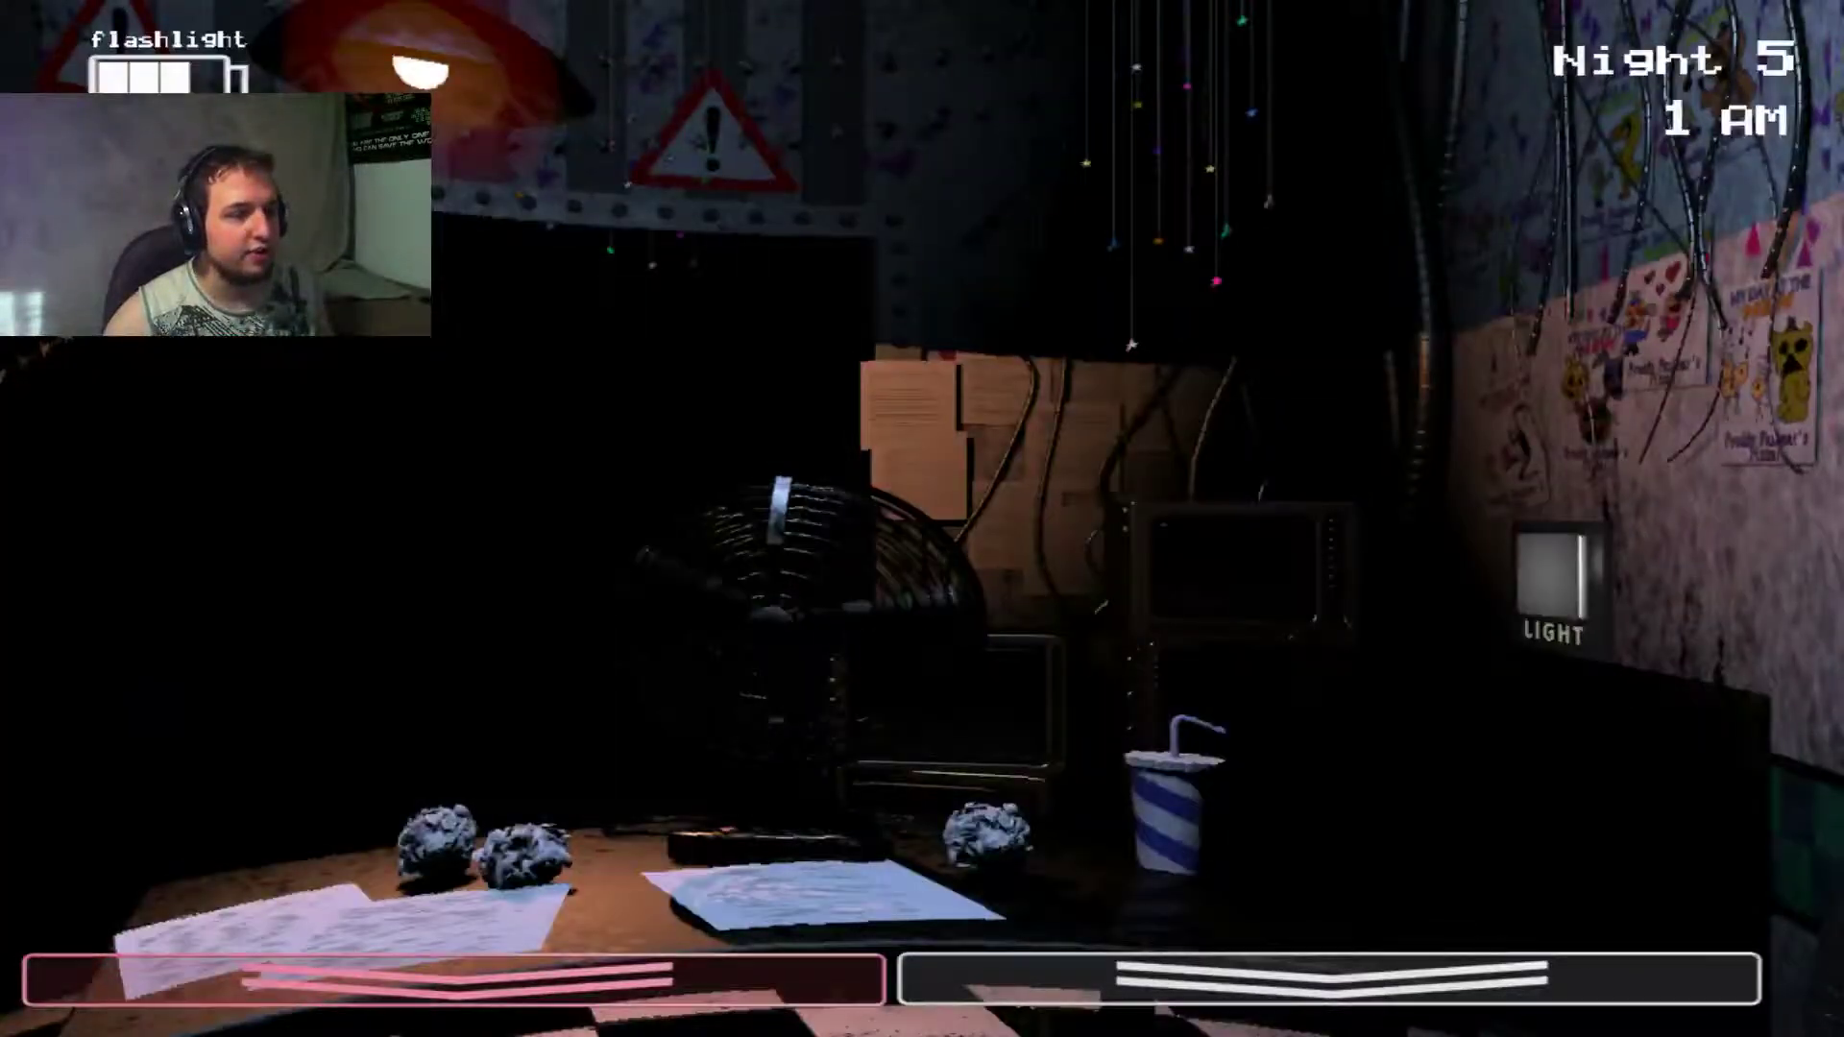
{"action": "left_click", "coordinate": [454, 977]}
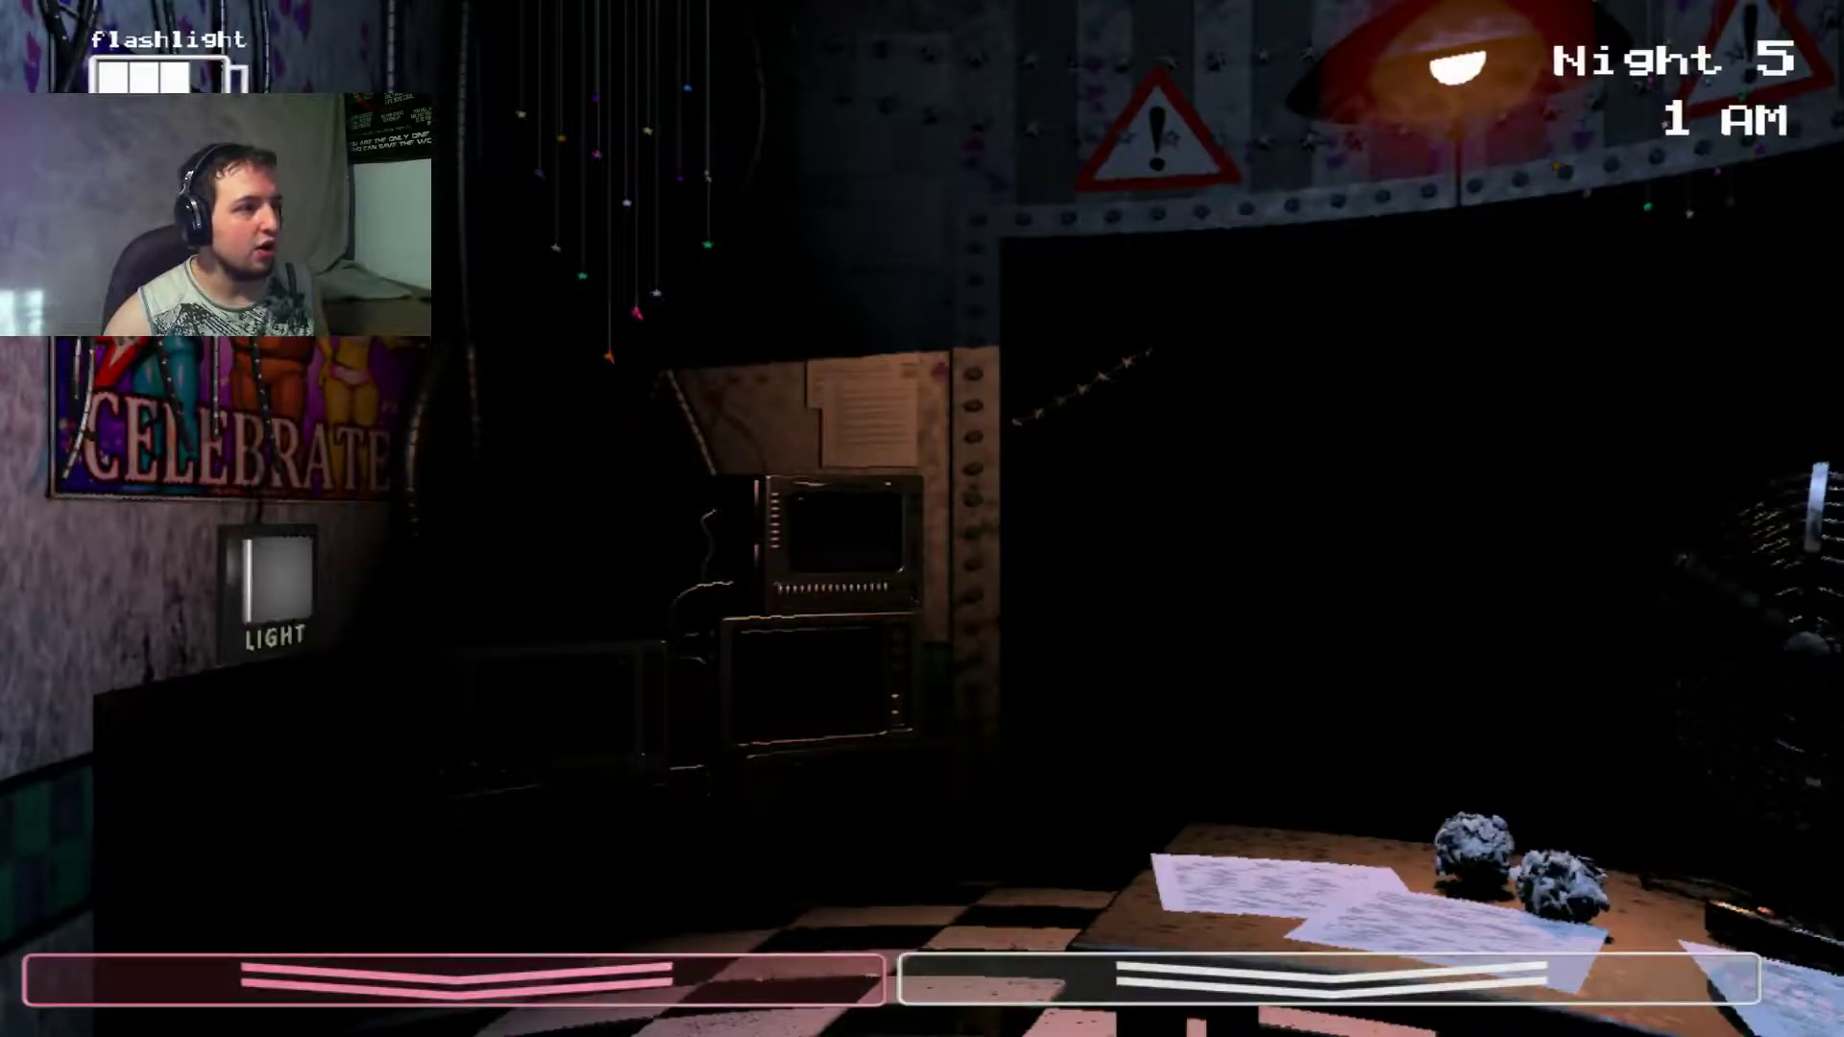
{"action": "left_click", "coordinate": [1326, 977]}
{"action": "left_click", "coordinate": [782, 819]}
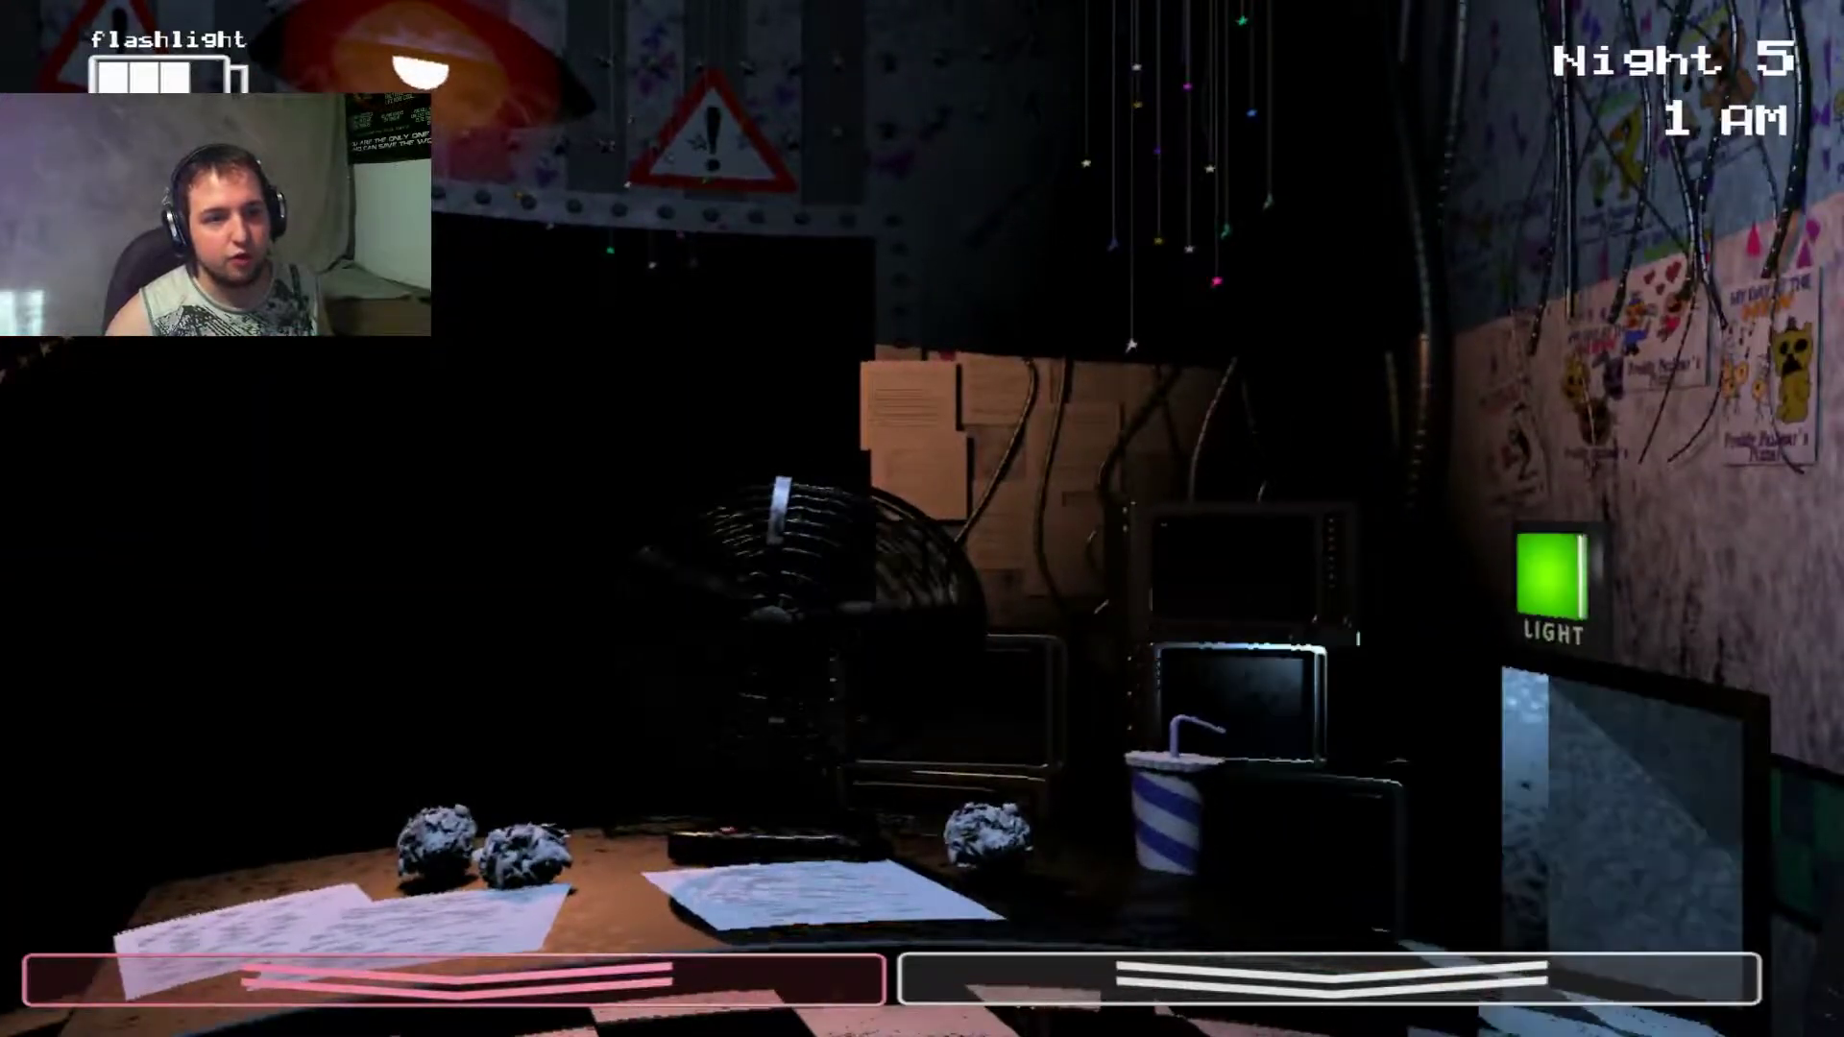
Step: Rewind the music box, remove the Freddy mask and flash the hallway
{"action": "left_click", "coordinate": [1325, 980]}
{"action": "left_click_drag", "start_coordinate": [662, 796], "coordinate": [663, 796]}
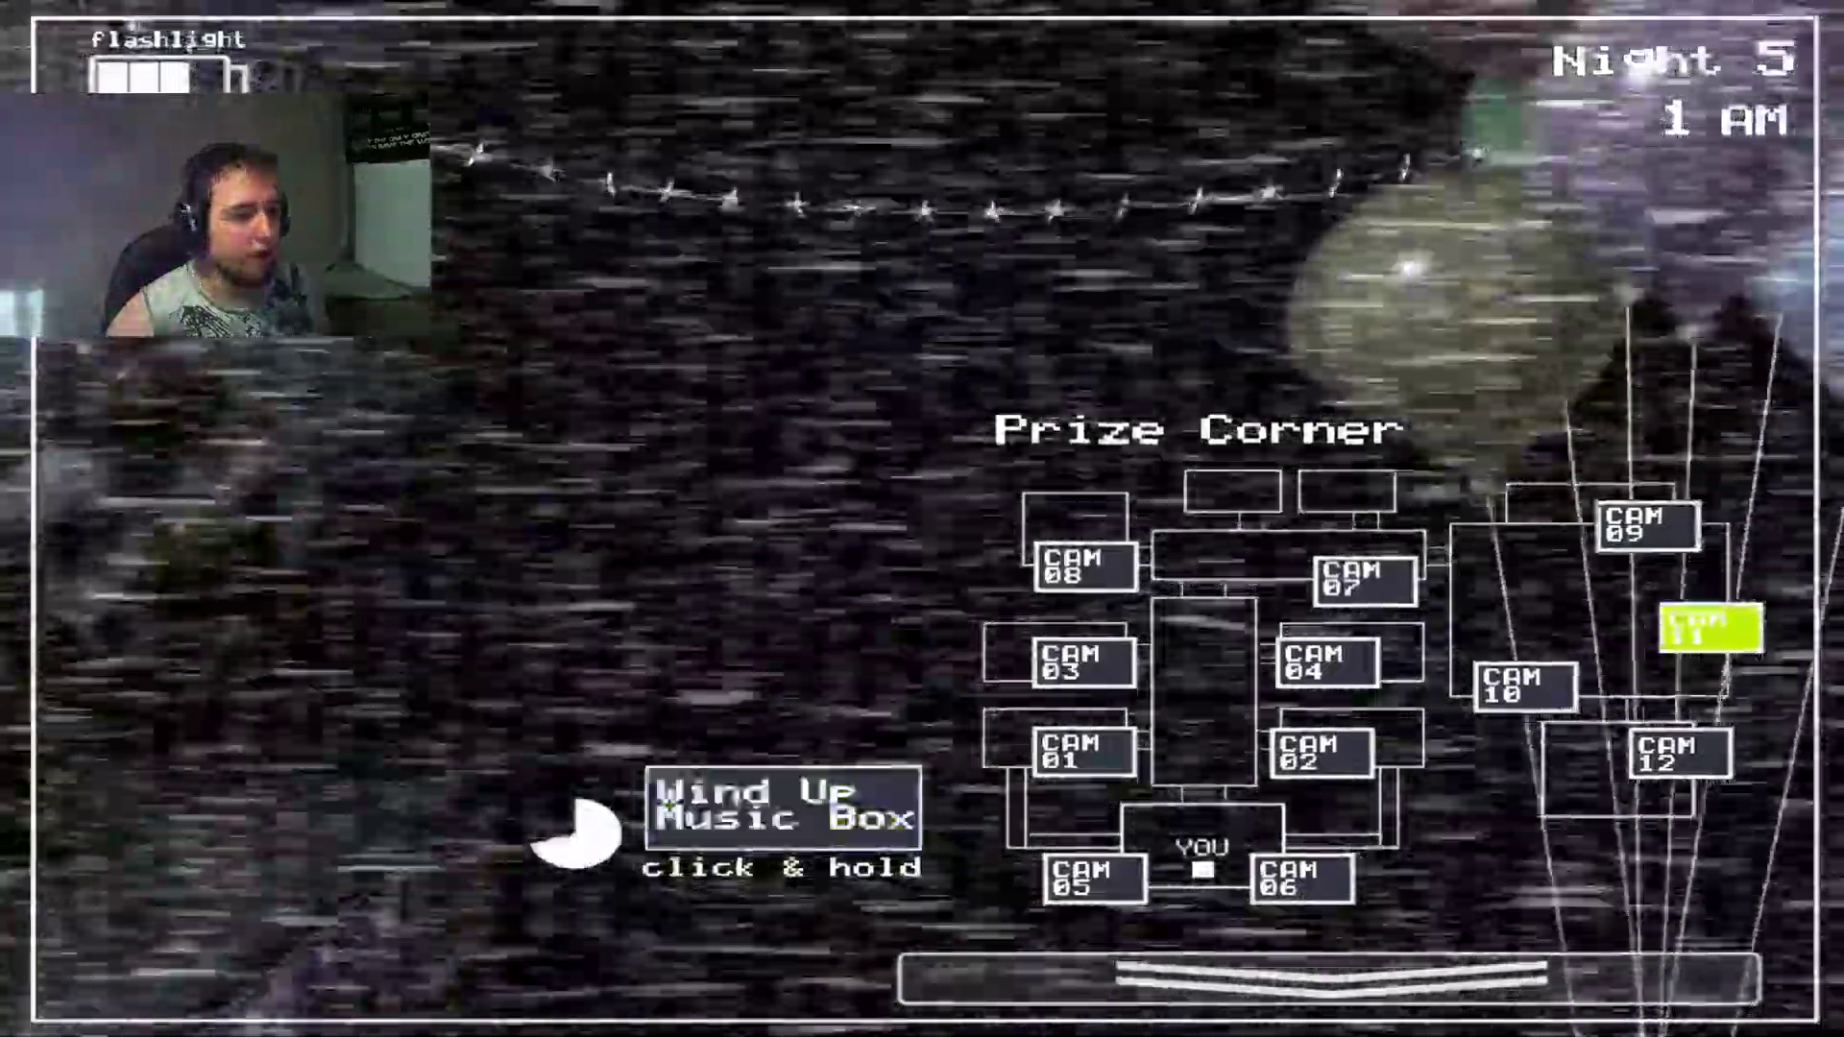
{"action": "left_click", "coordinate": [1325, 980]}
{"action": "left_click", "coordinate": [453, 980]}
{"action": "key", "text": "ctrl"}
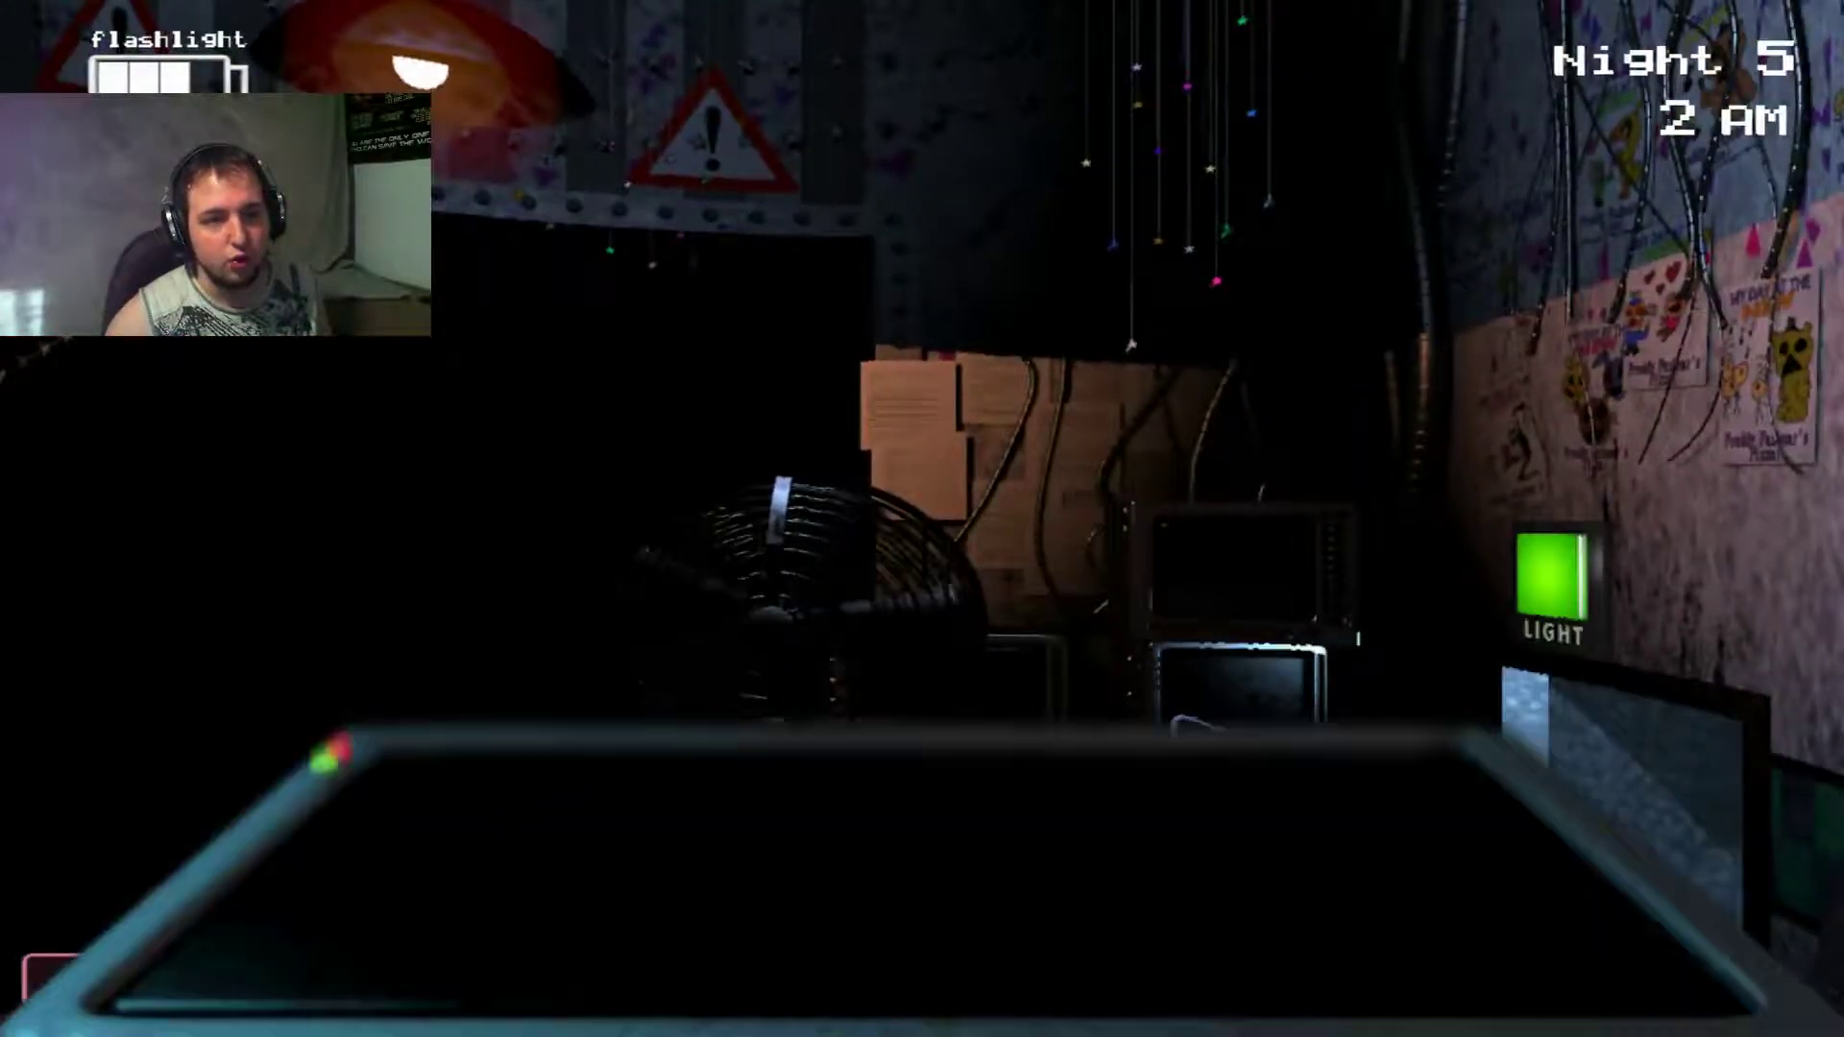
Step: Wind the Prize Corner music box in two more rounds
{"action": "left_click", "coordinate": [1327, 980]}
{"action": "left_click_drag", "start_coordinate": [664, 795], "coordinate": [663, 795]}
{"action": "left_click", "coordinate": [1326, 980]}
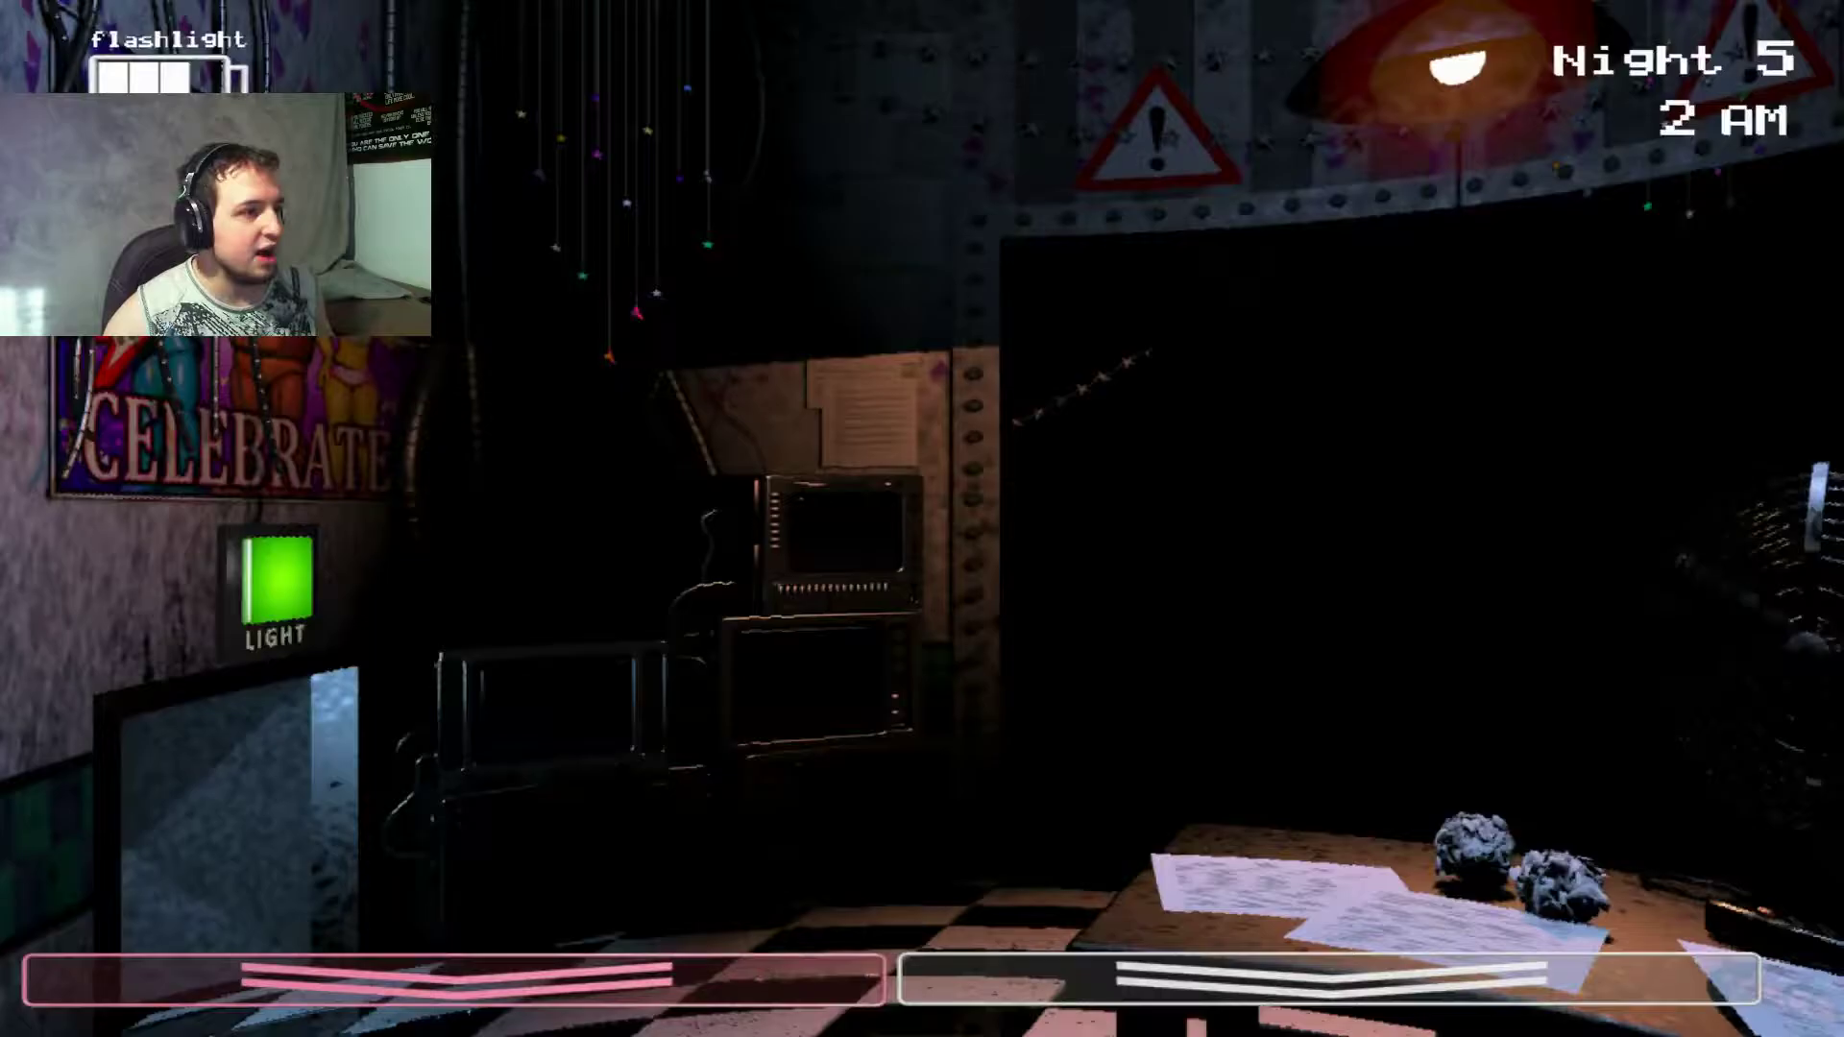
{"action": "left_click", "coordinate": [1325, 980]}
{"action": "left_click_drag", "start_coordinate": [664, 807], "coordinate": [664, 807]}
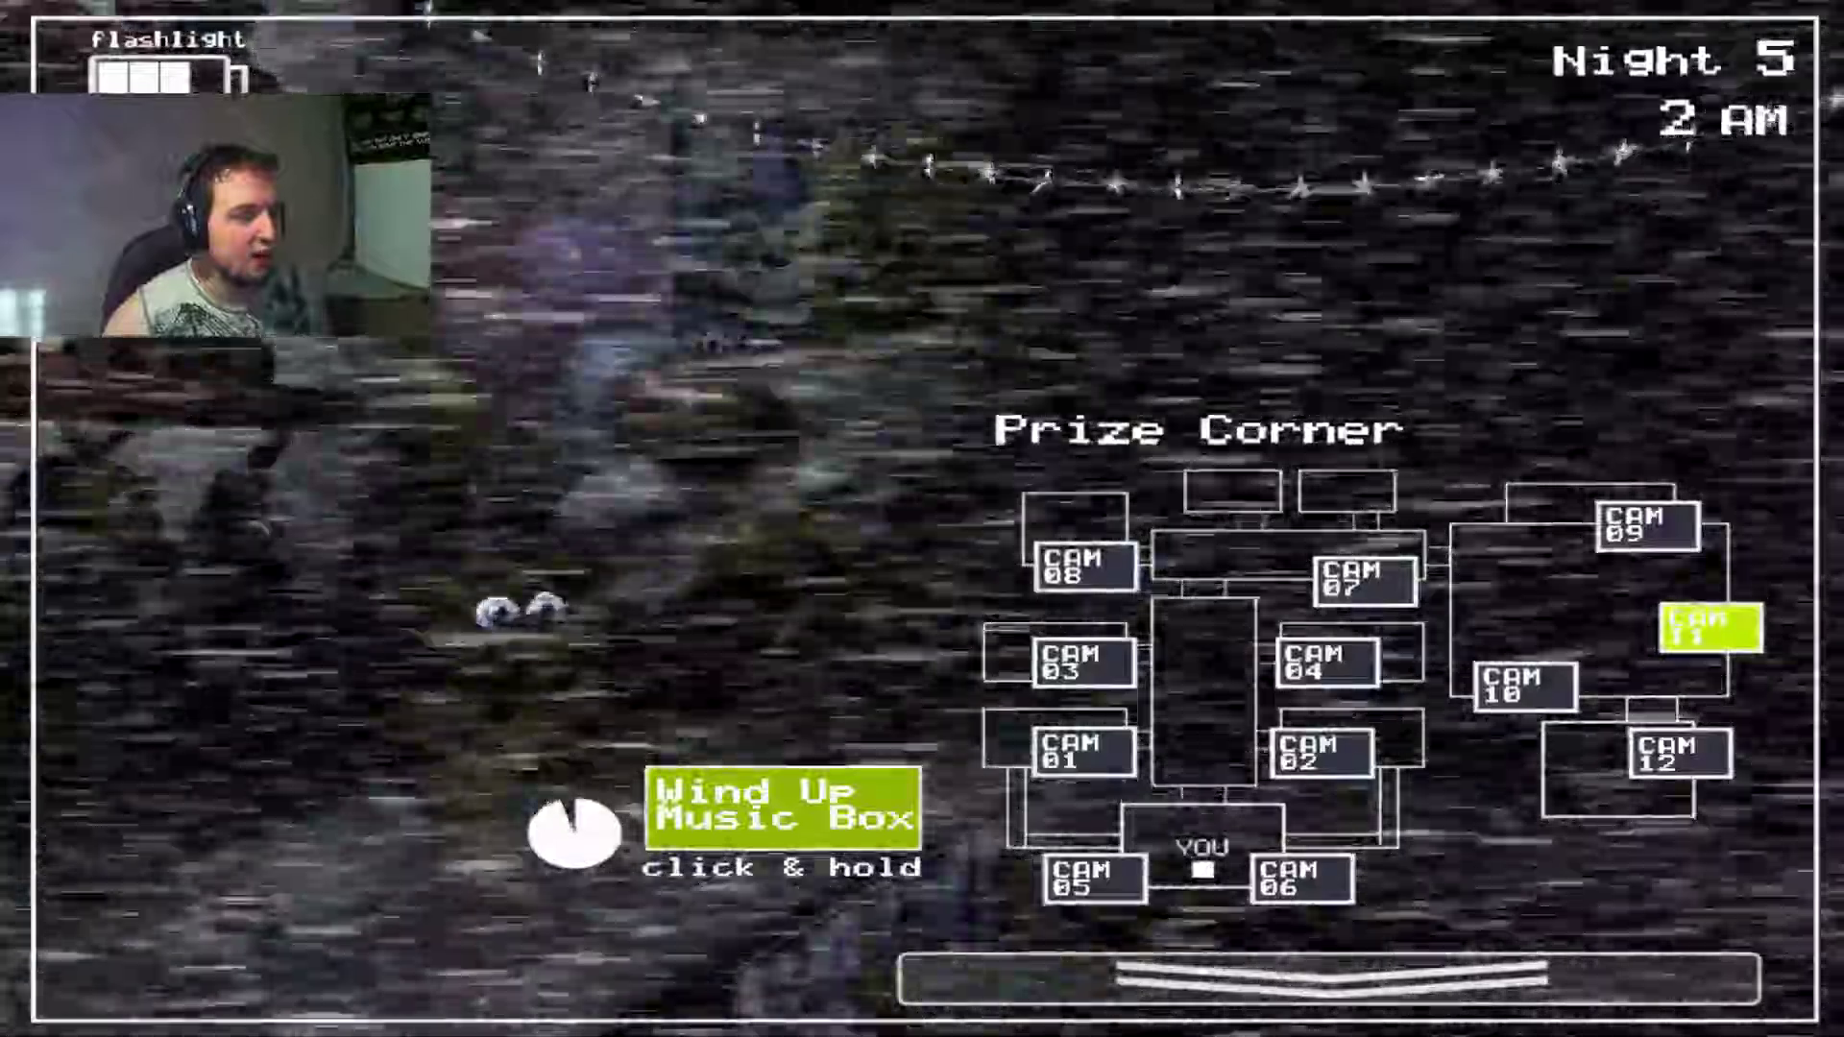
{"action": "left_click", "coordinate": [1326, 981]}
Step: Toggle the Freddy mask around a hallway flash, then rewind the music box
{"action": "left_click", "coordinate": [454, 980]}
{"action": "left_click", "coordinate": [454, 980]}
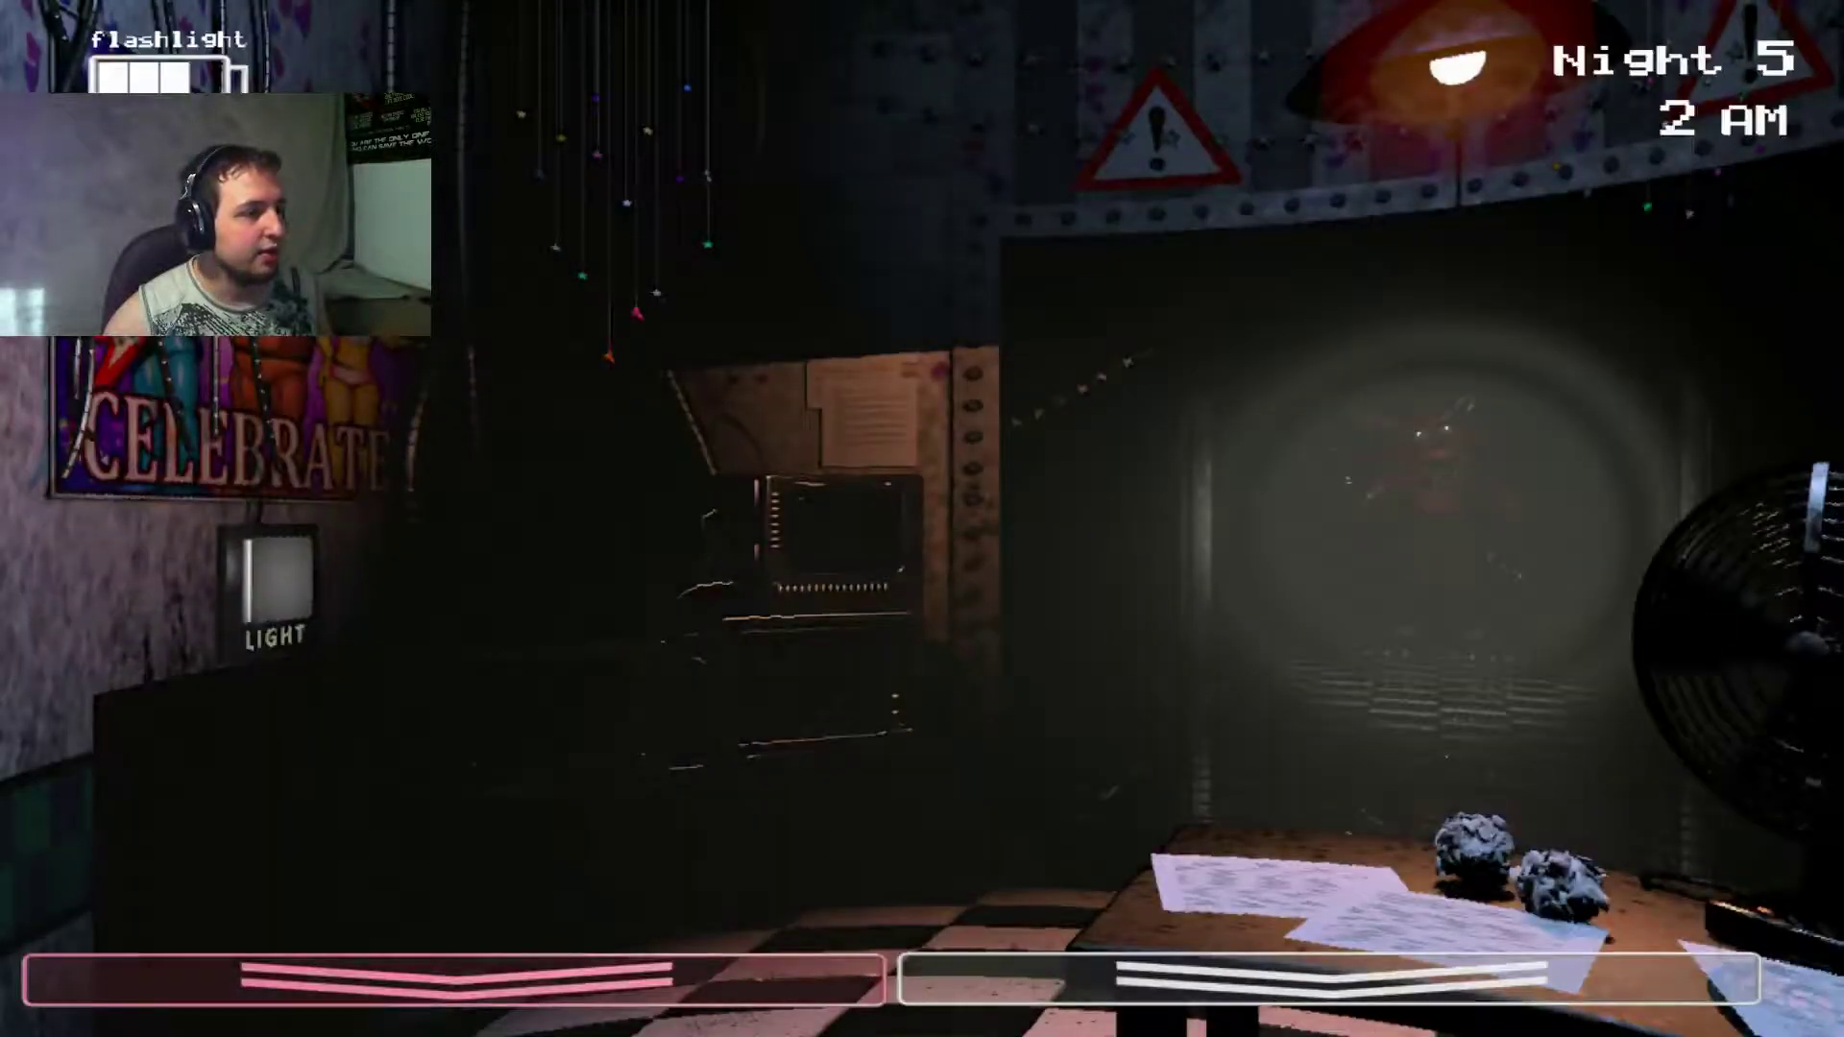
{"action": "key", "text": "ctrl"}
{"action": "left_click", "coordinate": [453, 981]}
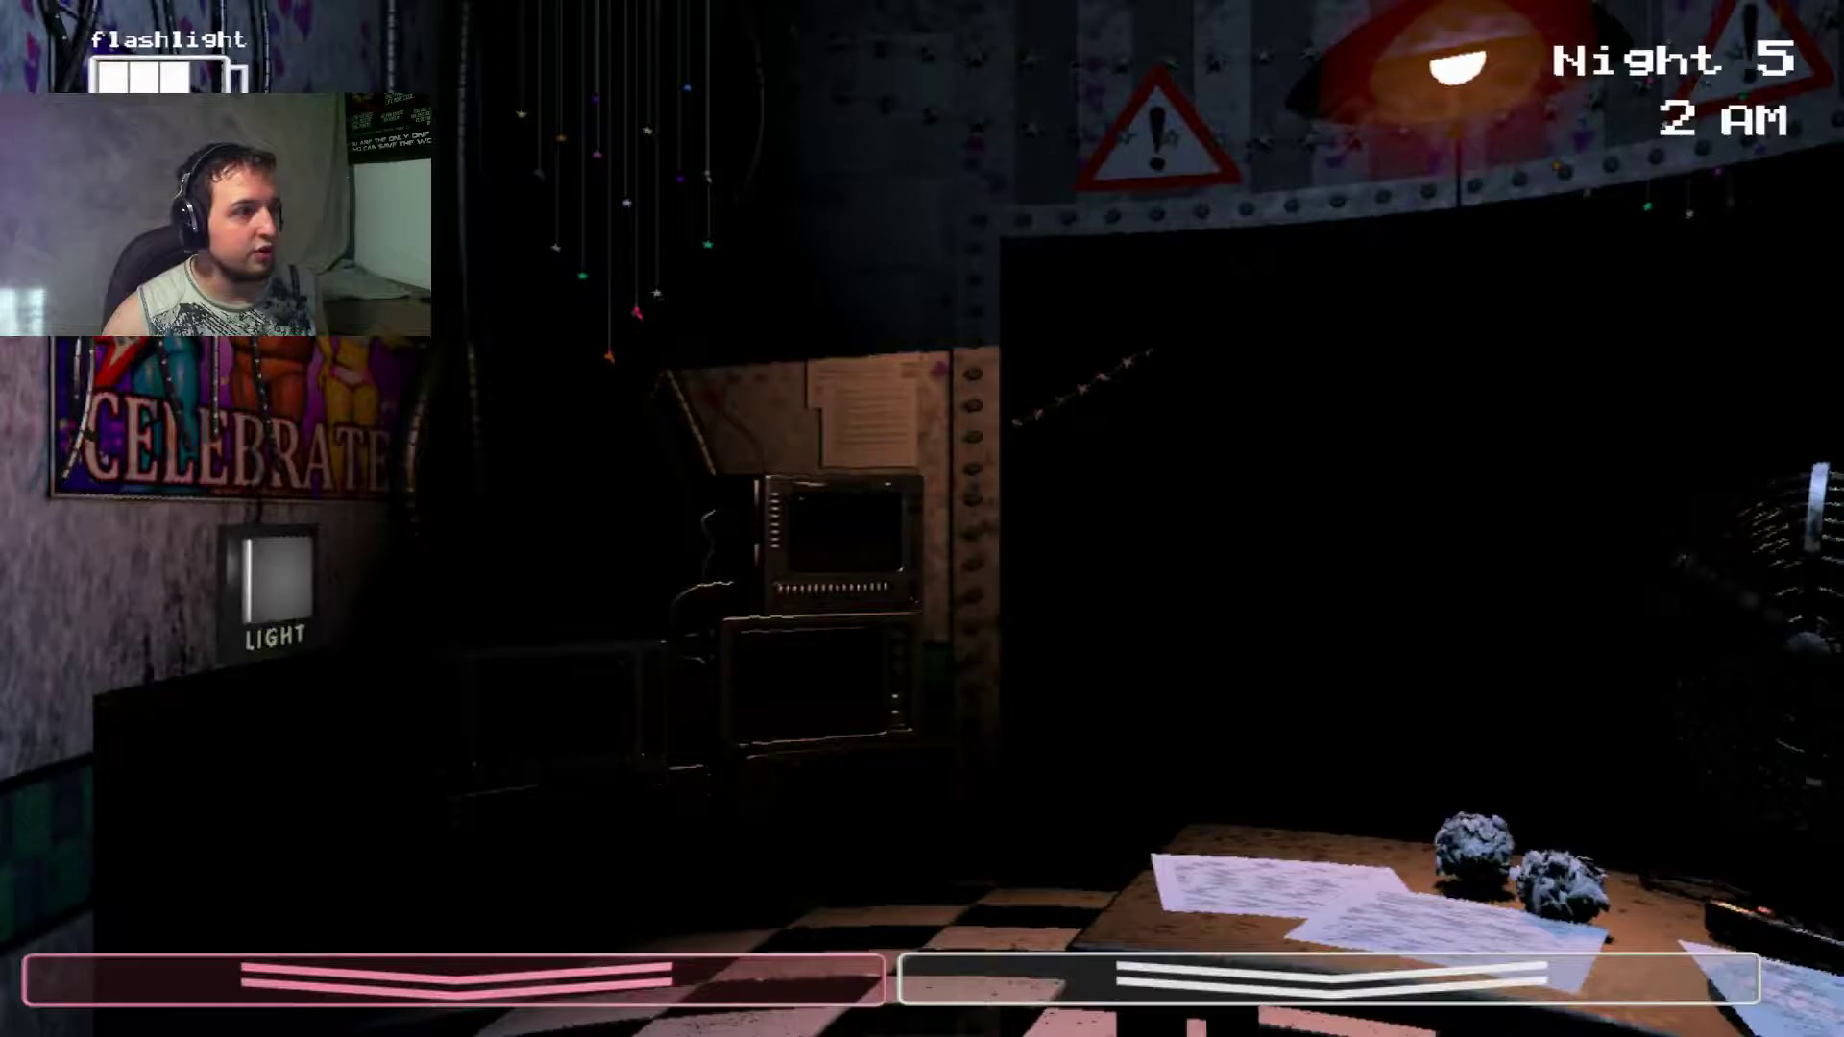
{"action": "left_click", "coordinate": [1326, 981]}
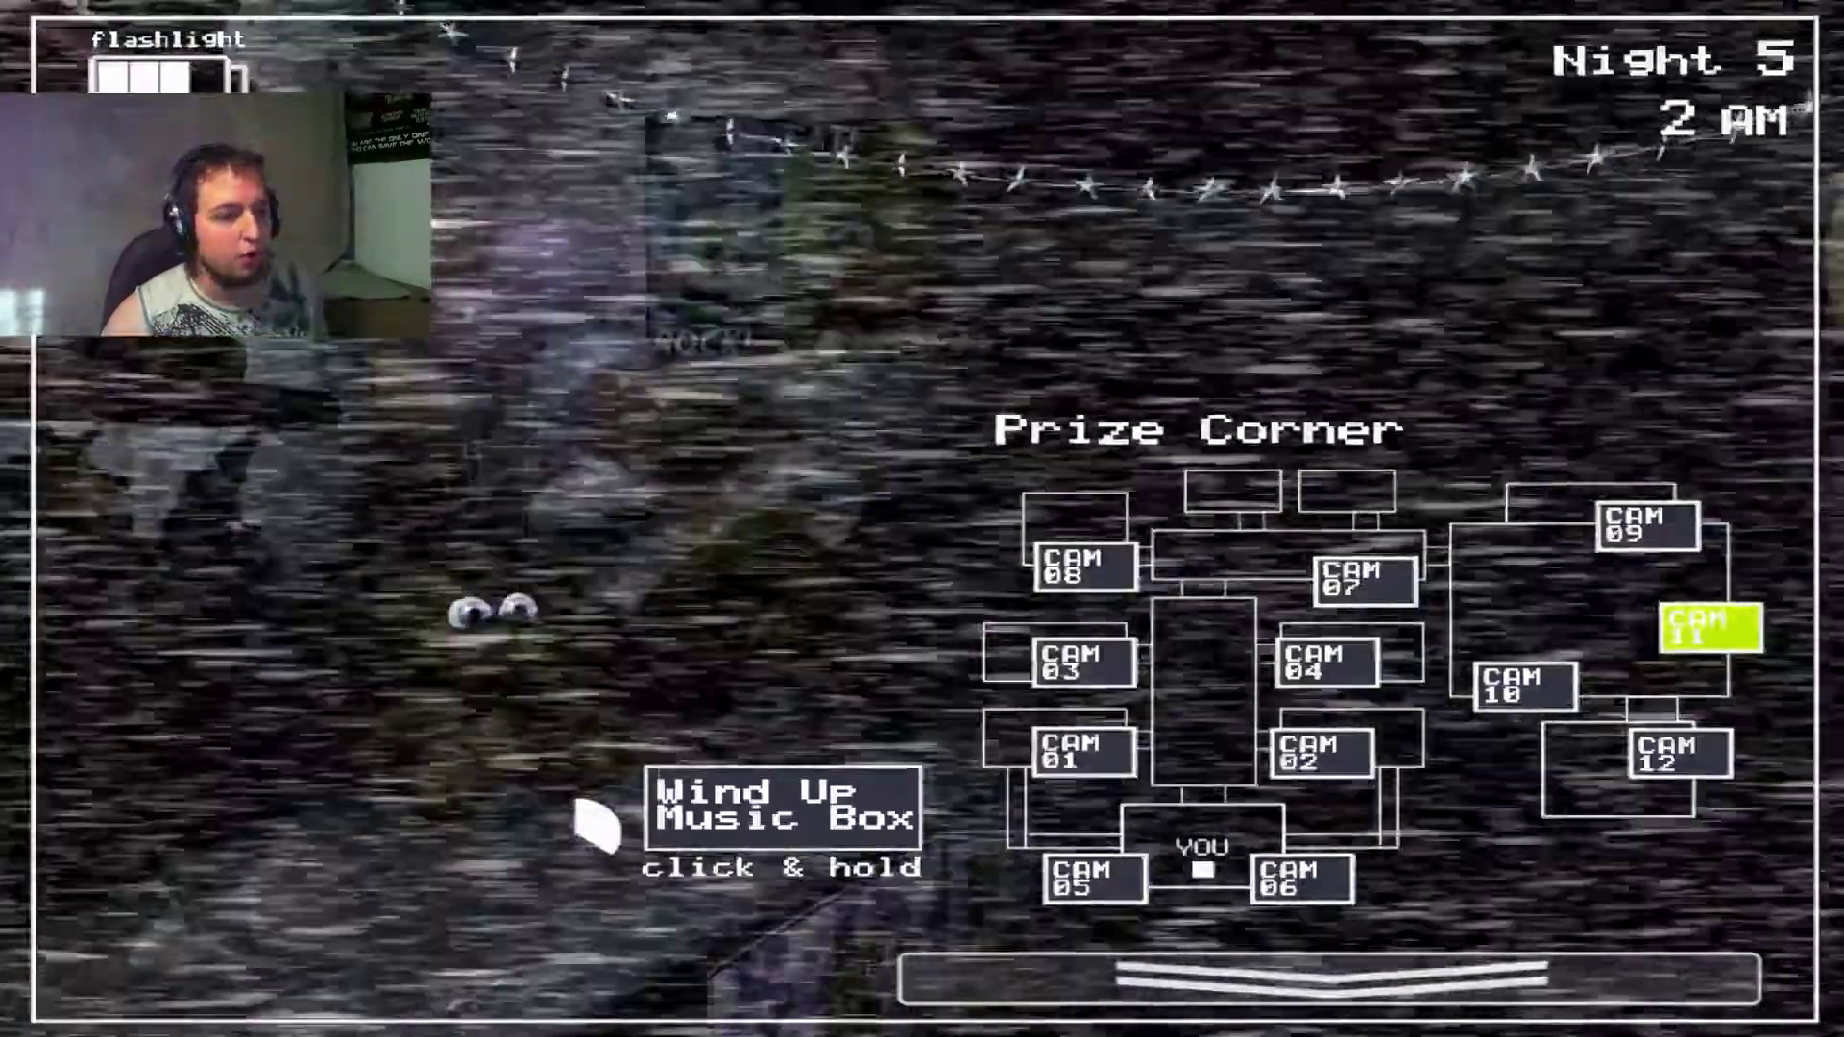
{"action": "left_click_drag", "start_coordinate": [786, 808], "coordinate": [785, 808]}
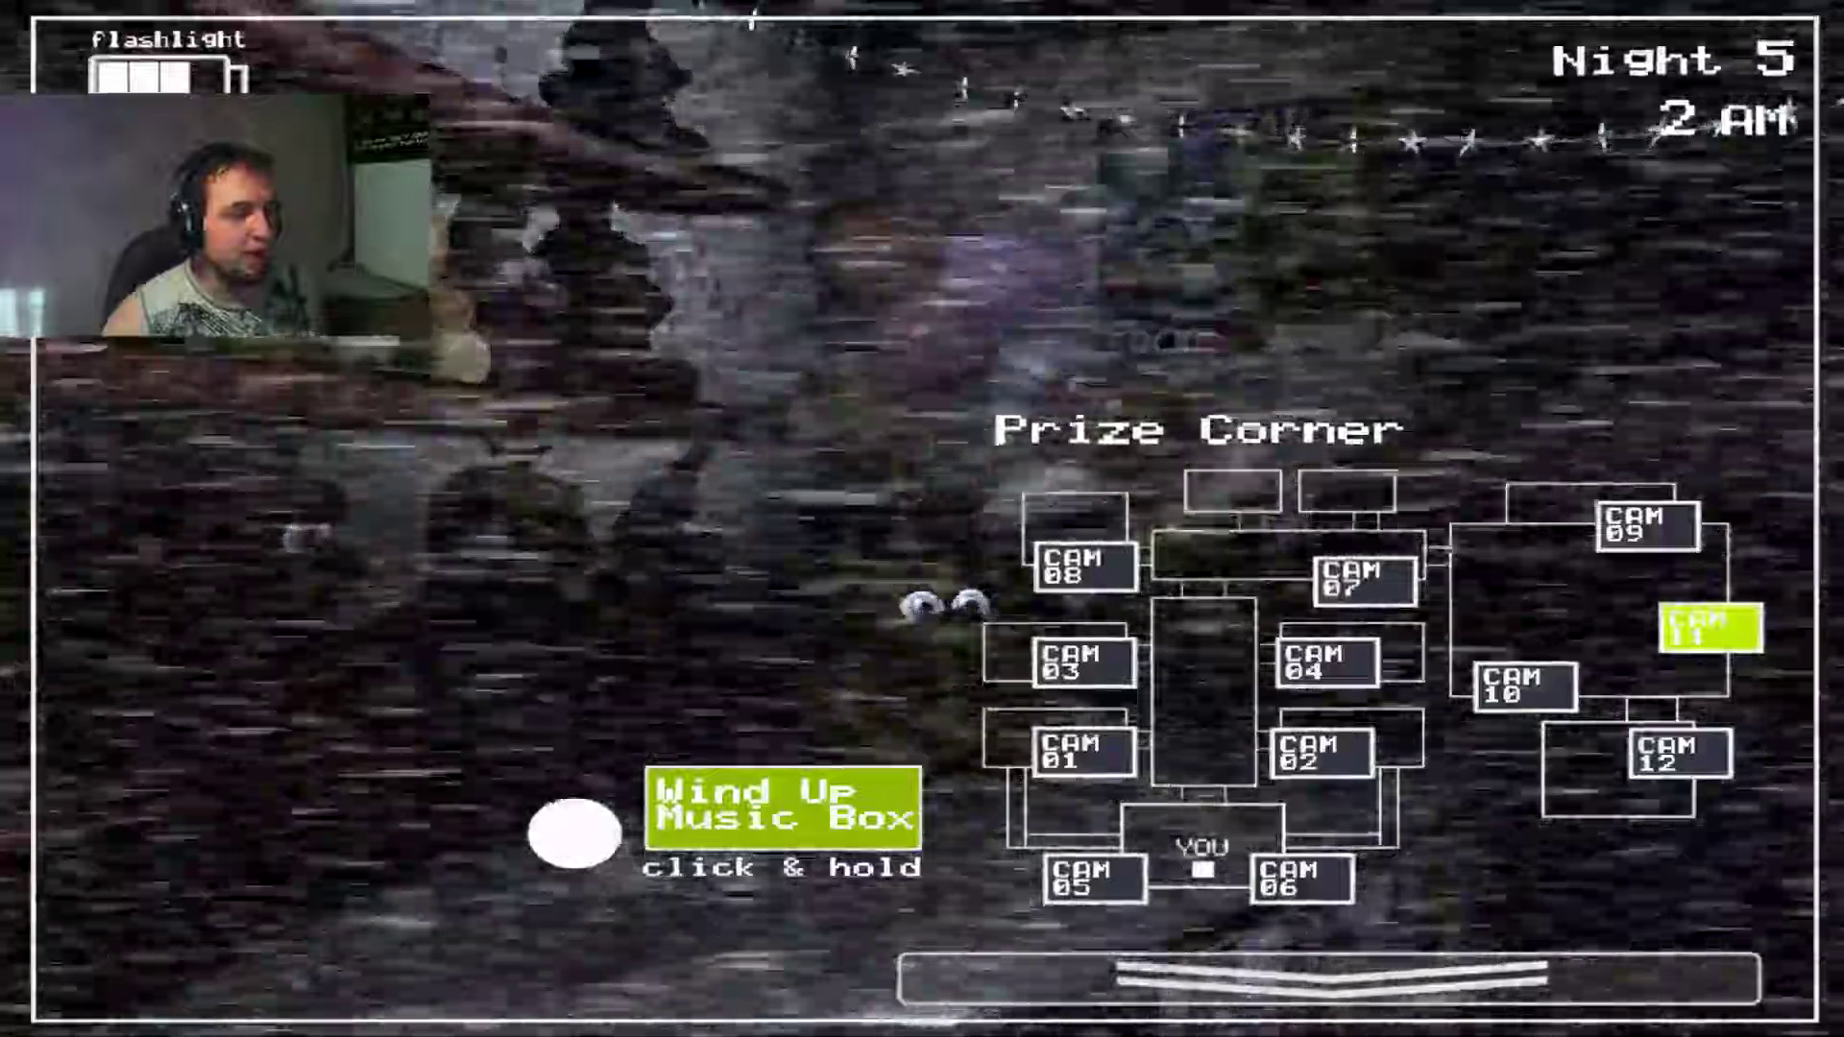
{"action": "left_click", "coordinate": [1325, 981]}
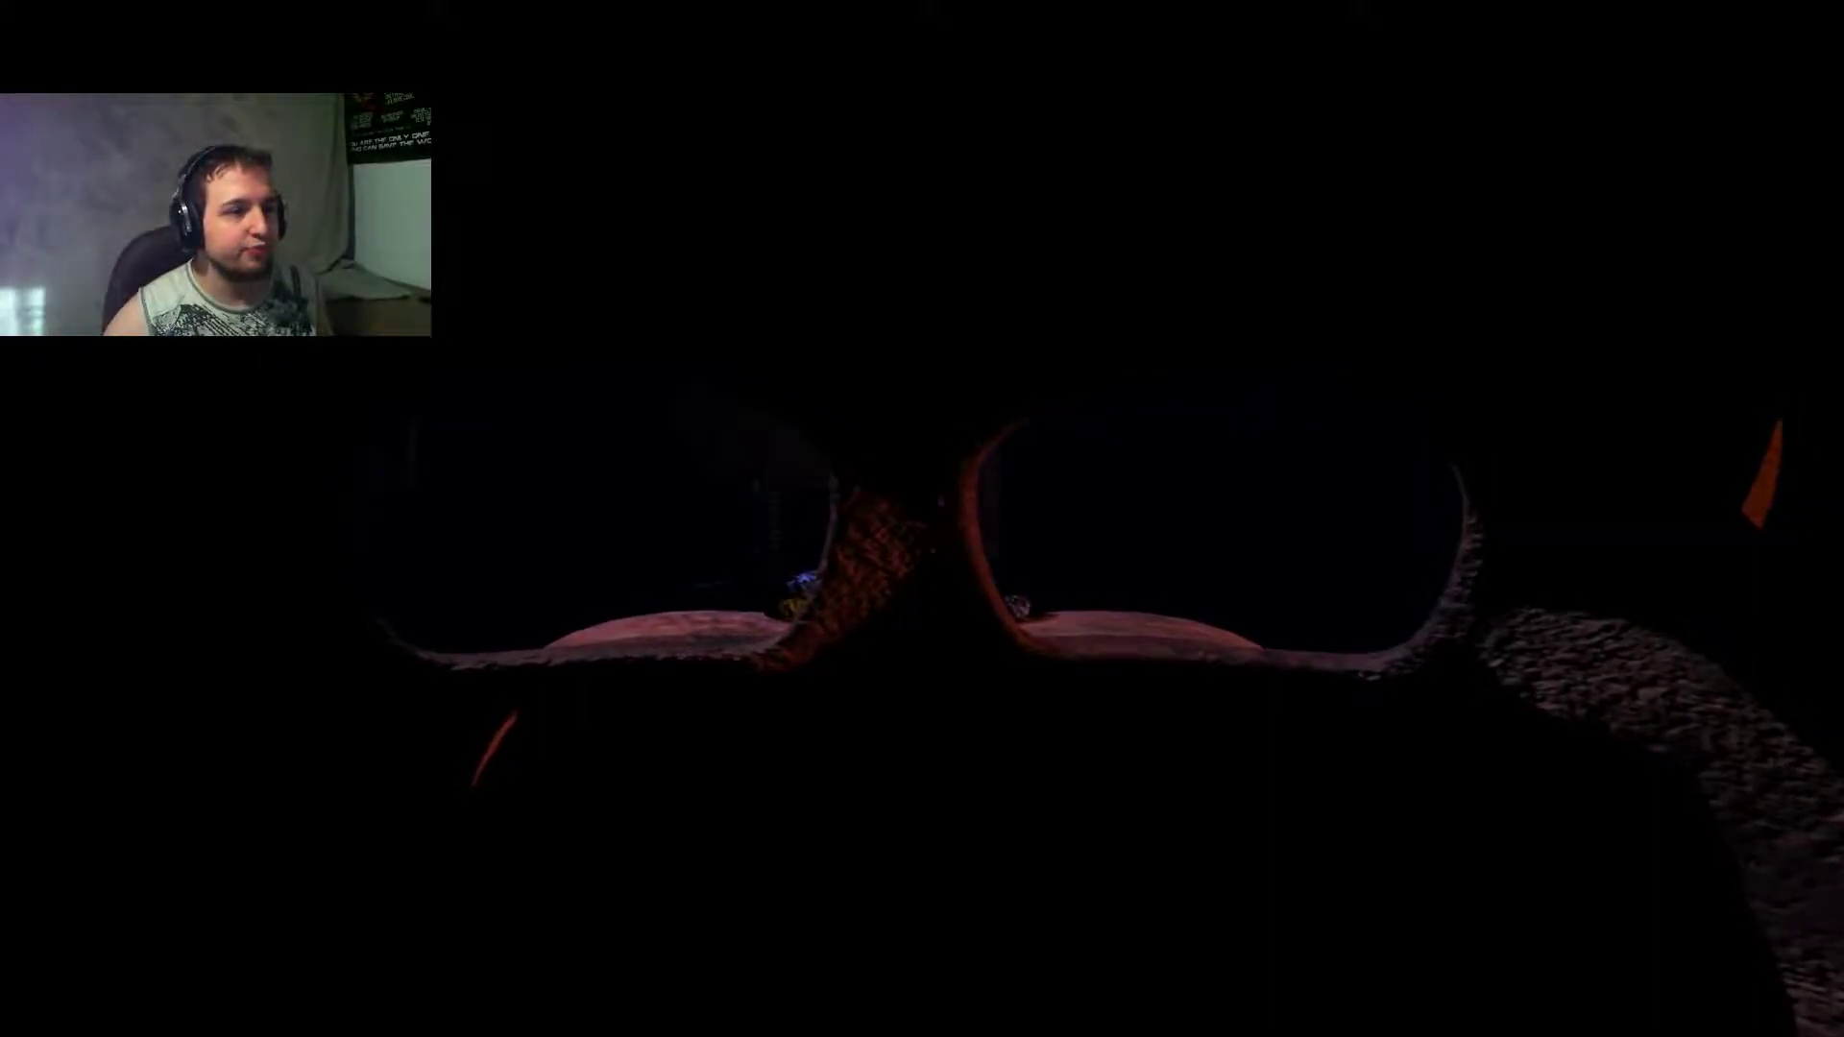
Step: Flash the hallway, light the right vent, and keep winding the music box
{"action": "key", "text": "ctrl"}
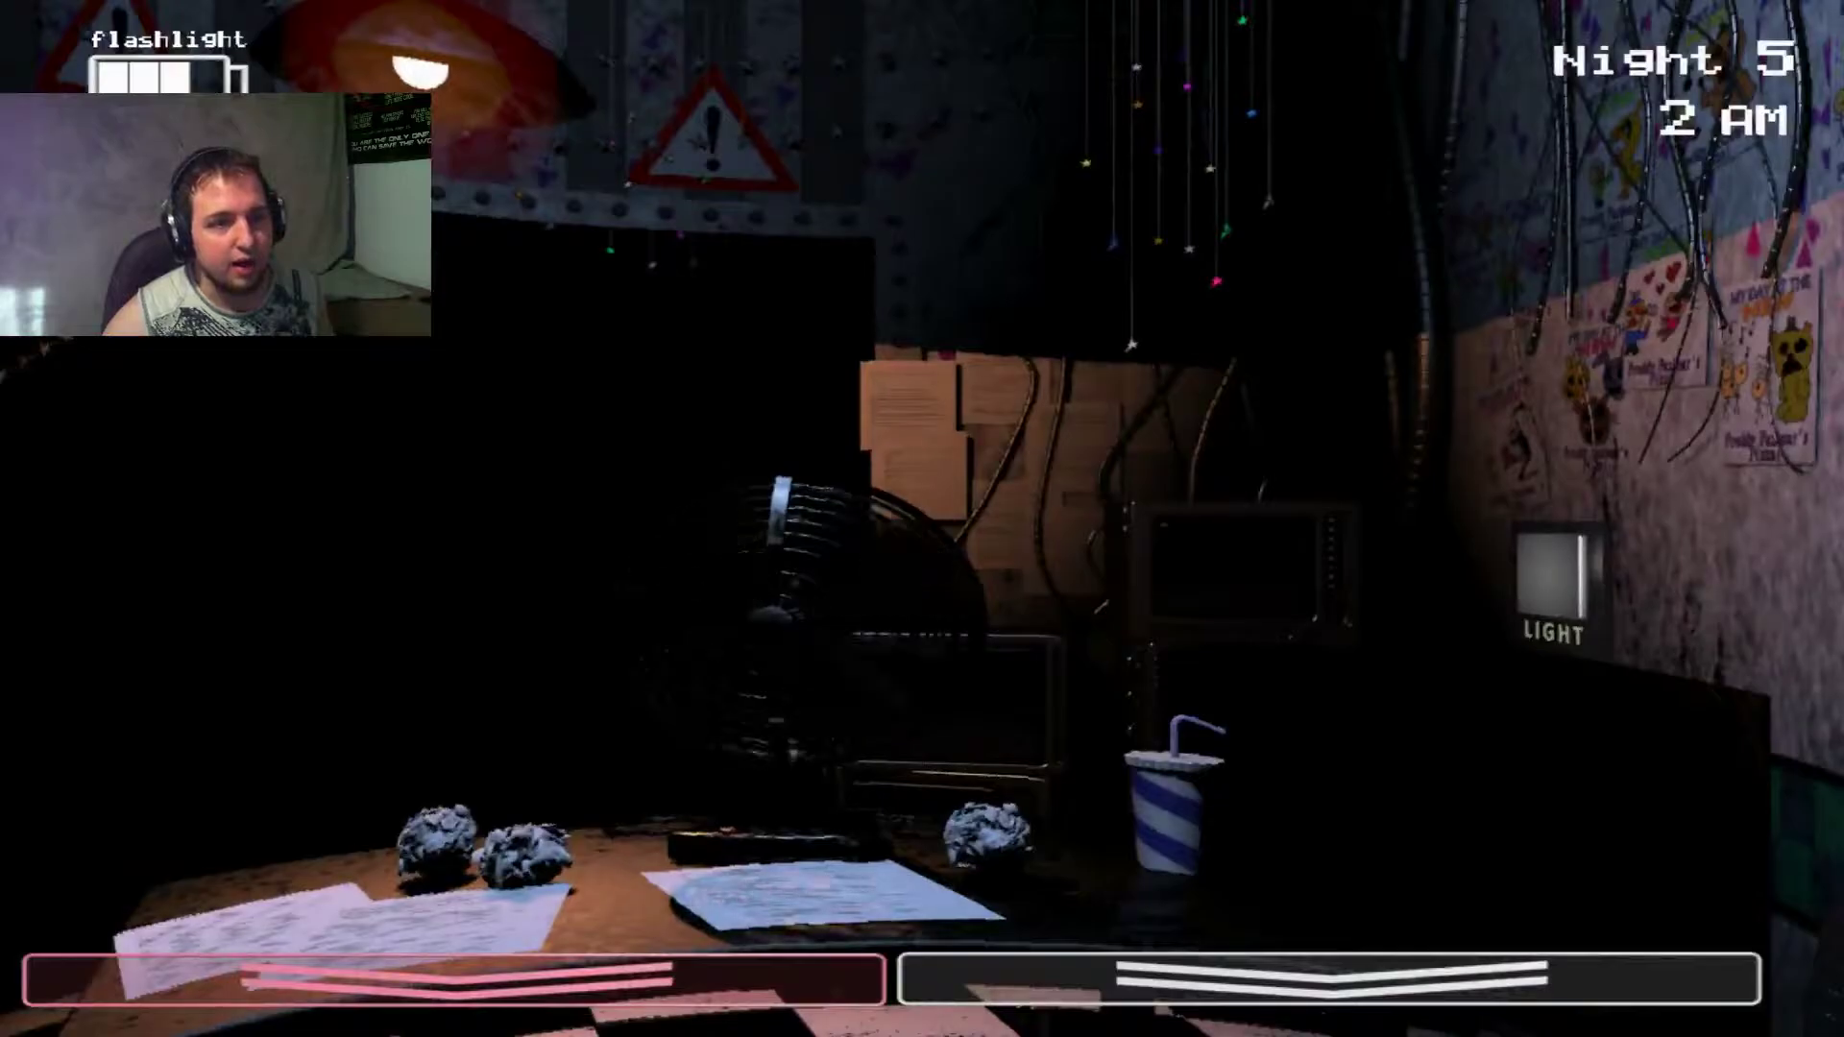
{"action": "left_click", "coordinate": [1554, 577]}
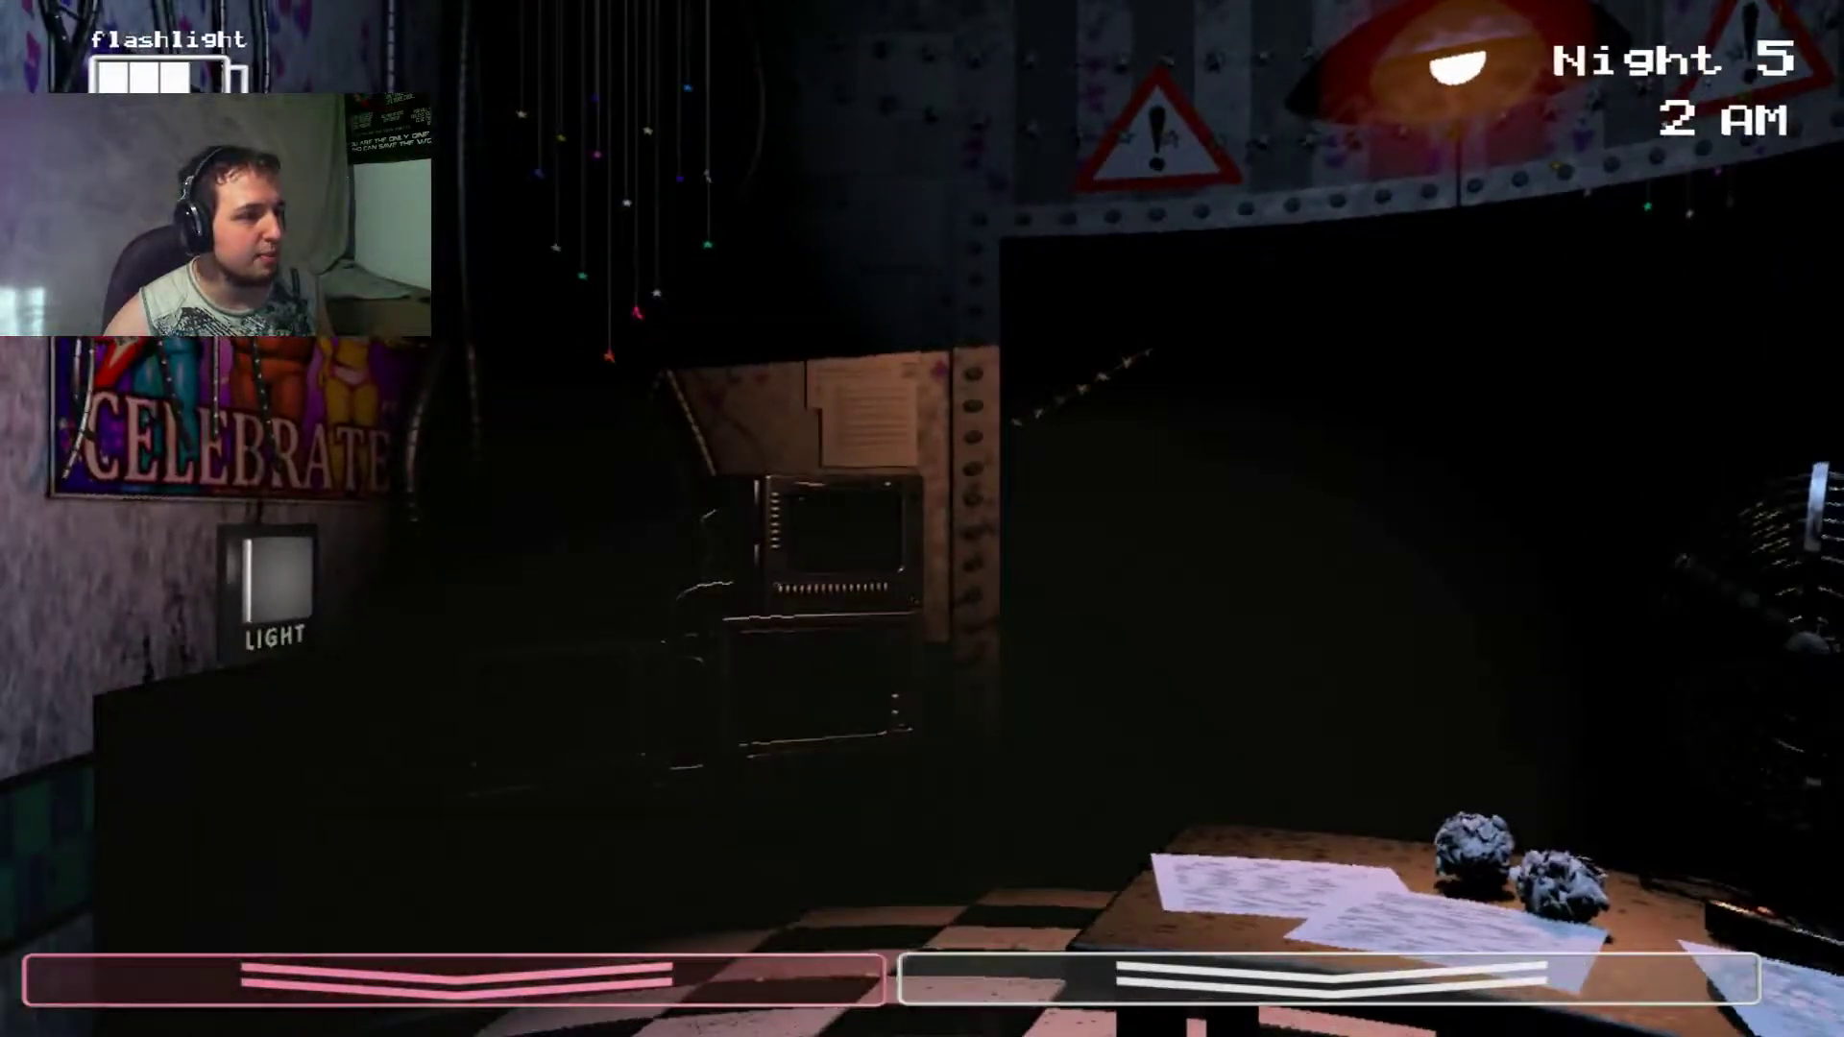
{"action": "left_click", "coordinate": [1327, 981]}
{"action": "left_click_drag", "start_coordinate": [692, 806], "coordinate": [598, 828]}
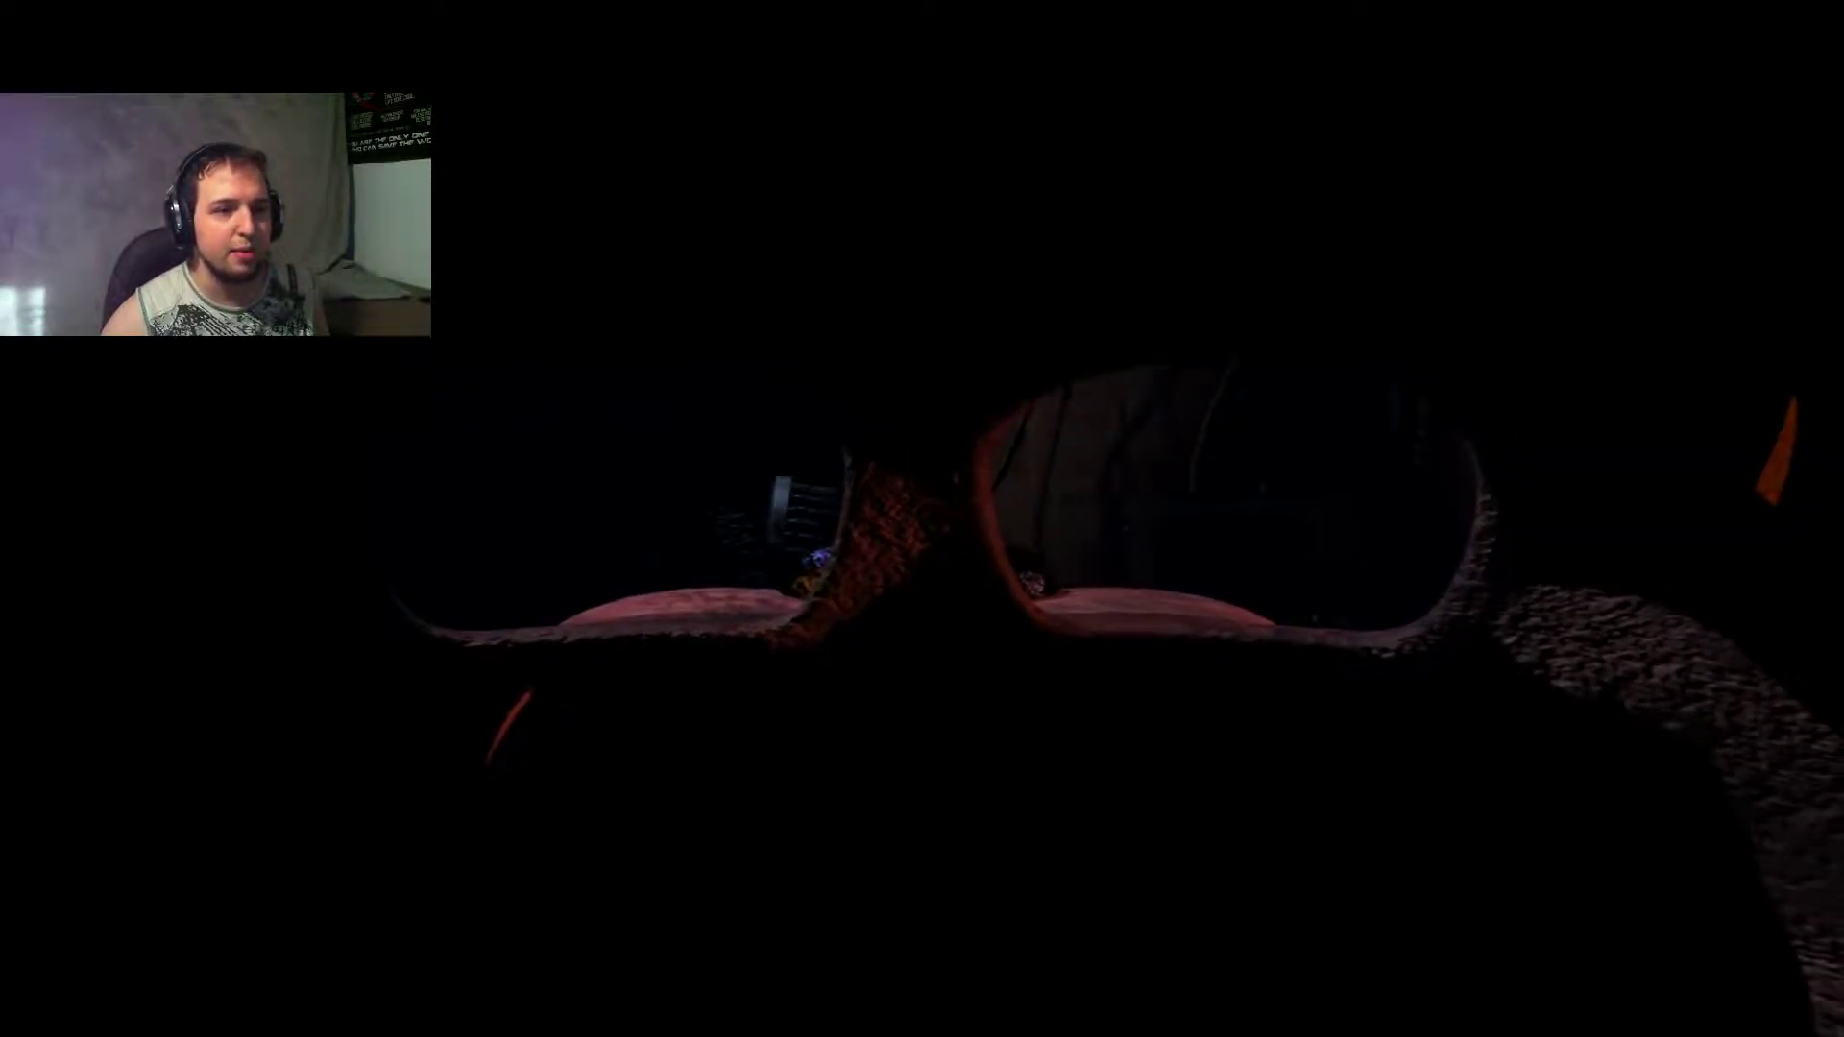
Step: Remove the mask and wind the music box around a quick office glance
{"action": "left_click", "coordinate": [455, 979]}
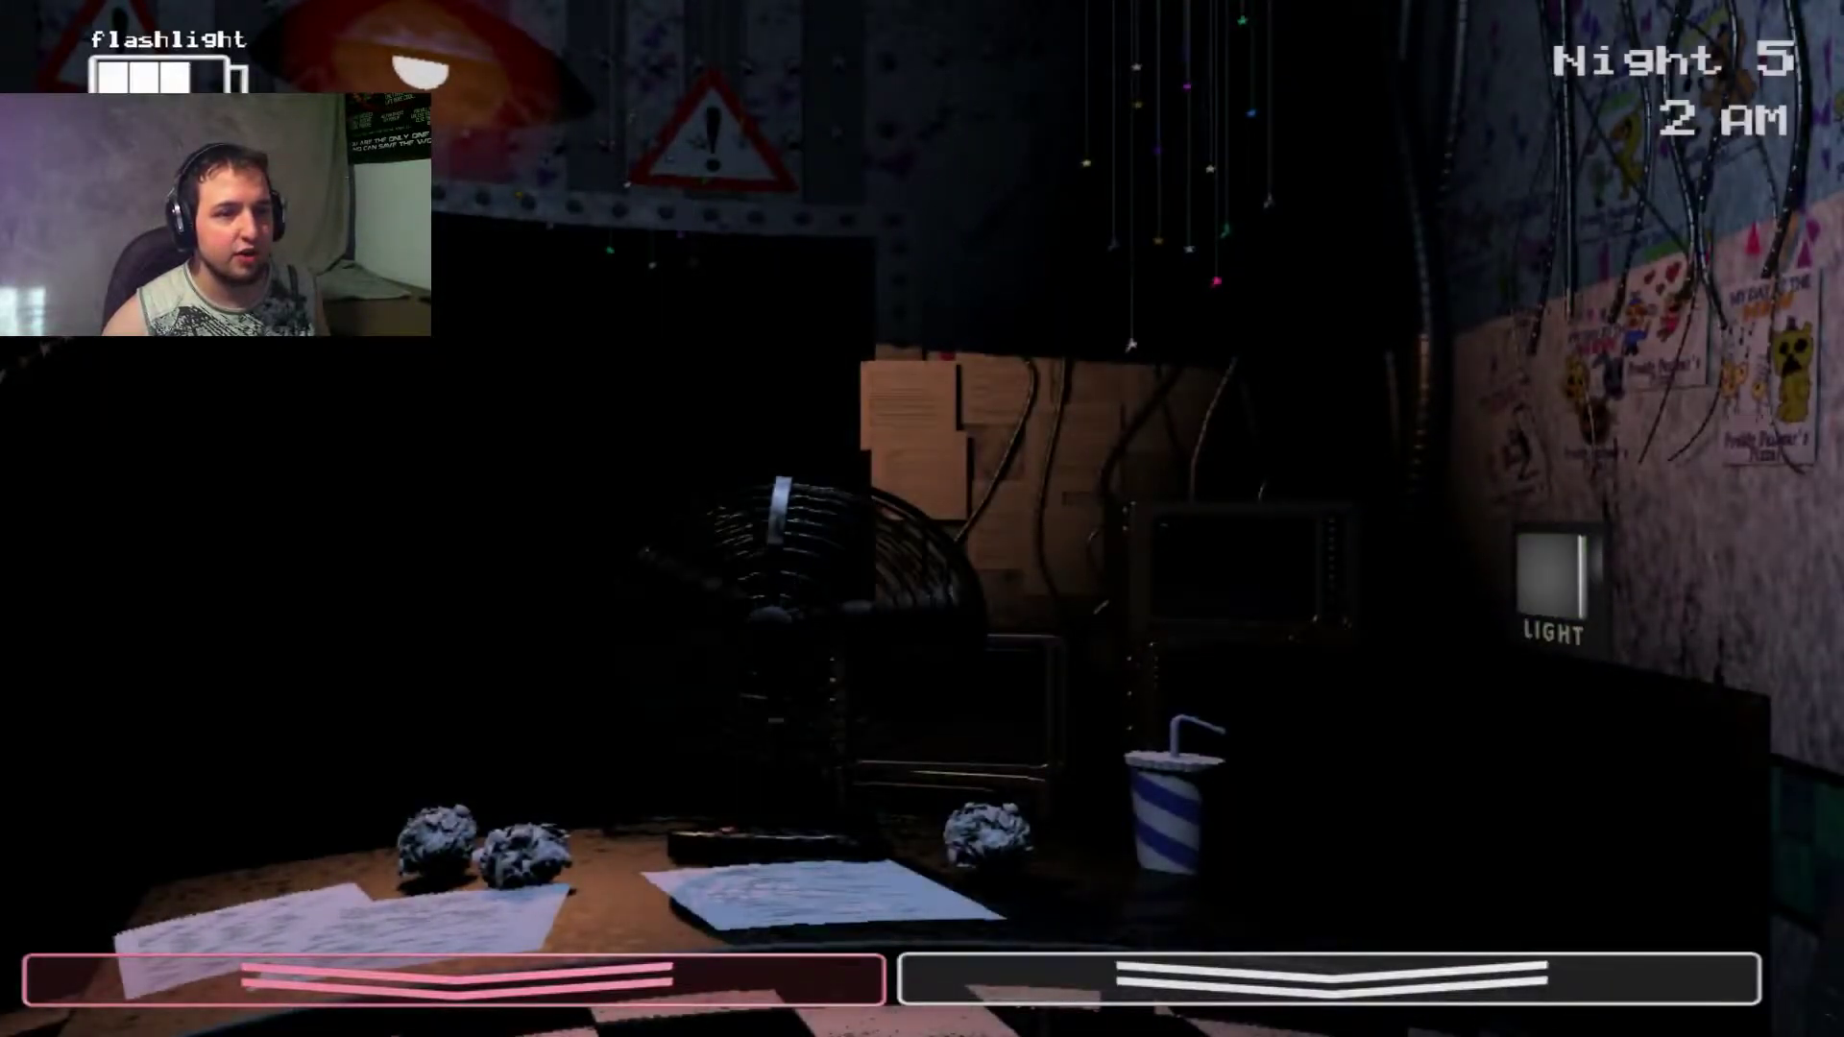
{"action": "left_click", "coordinate": [1326, 978]}
{"action": "left_click", "coordinate": [677, 807]}
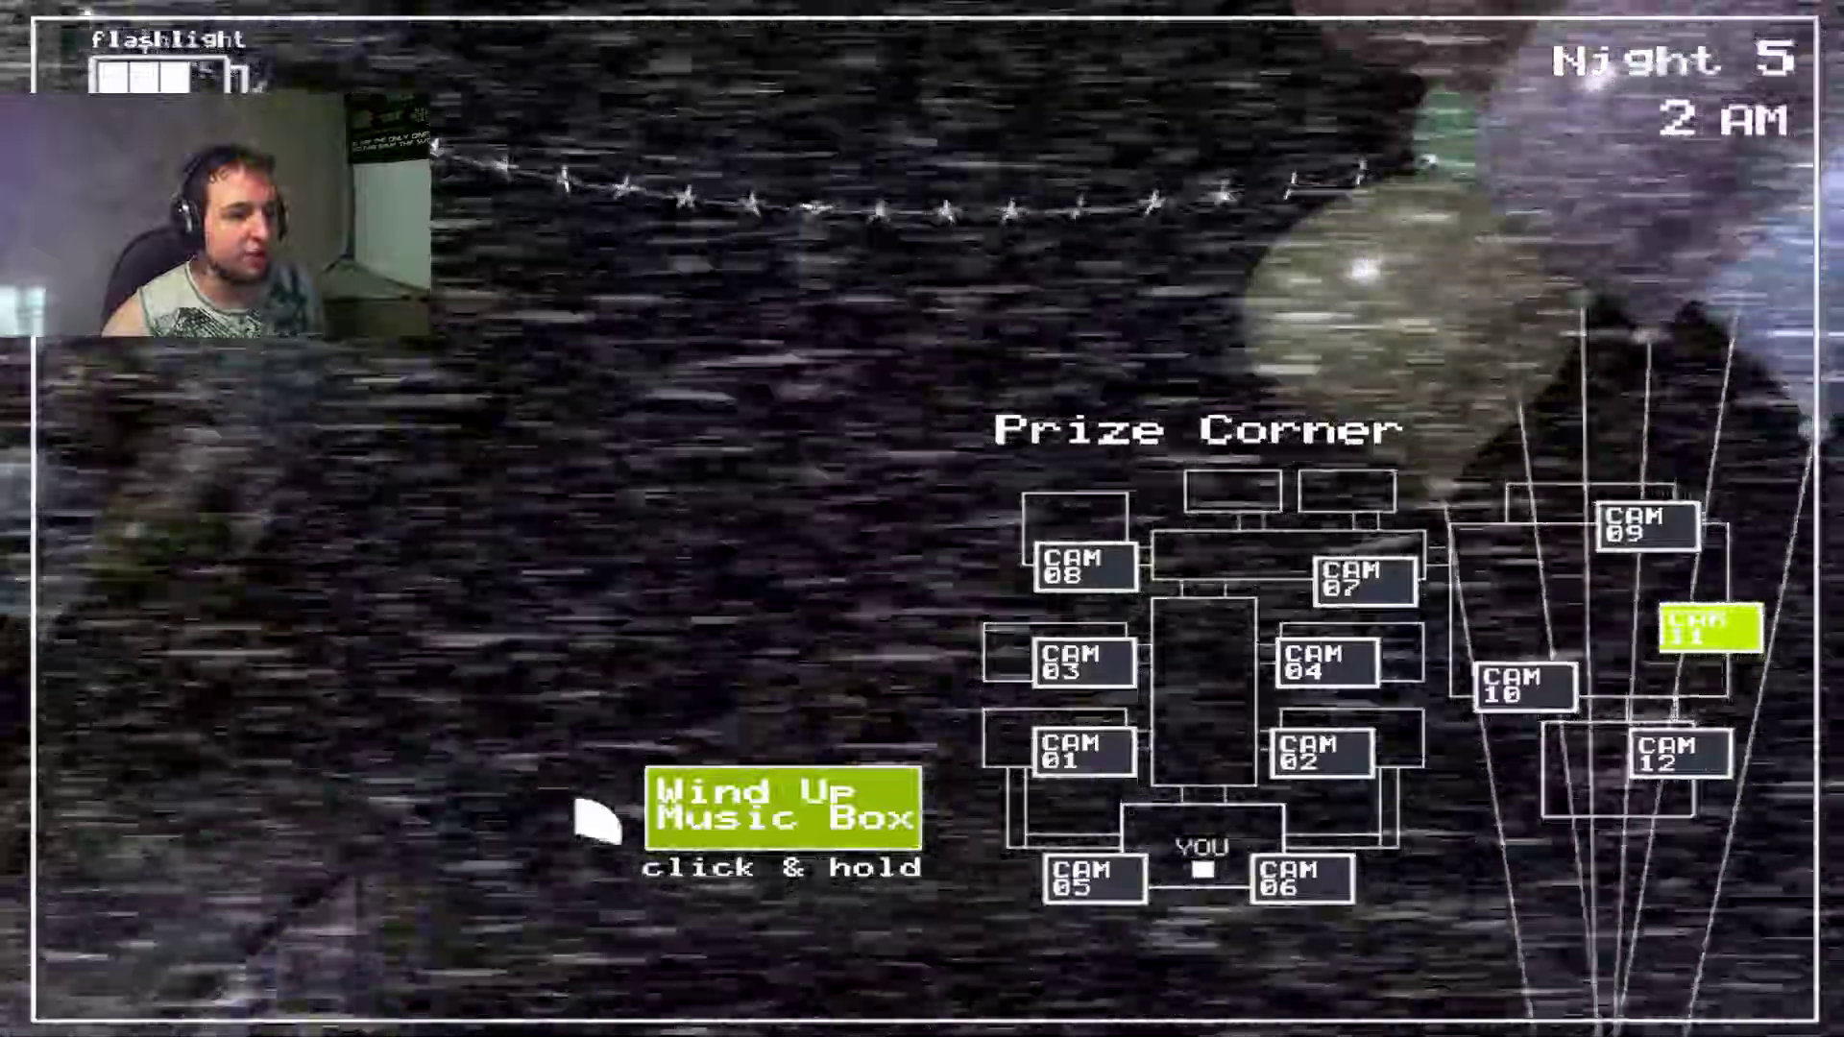
{"action": "left_click", "coordinate": [1326, 979]}
{"action": "left_click", "coordinate": [1325, 979]}
{"action": "left_click", "coordinate": [679, 807]}
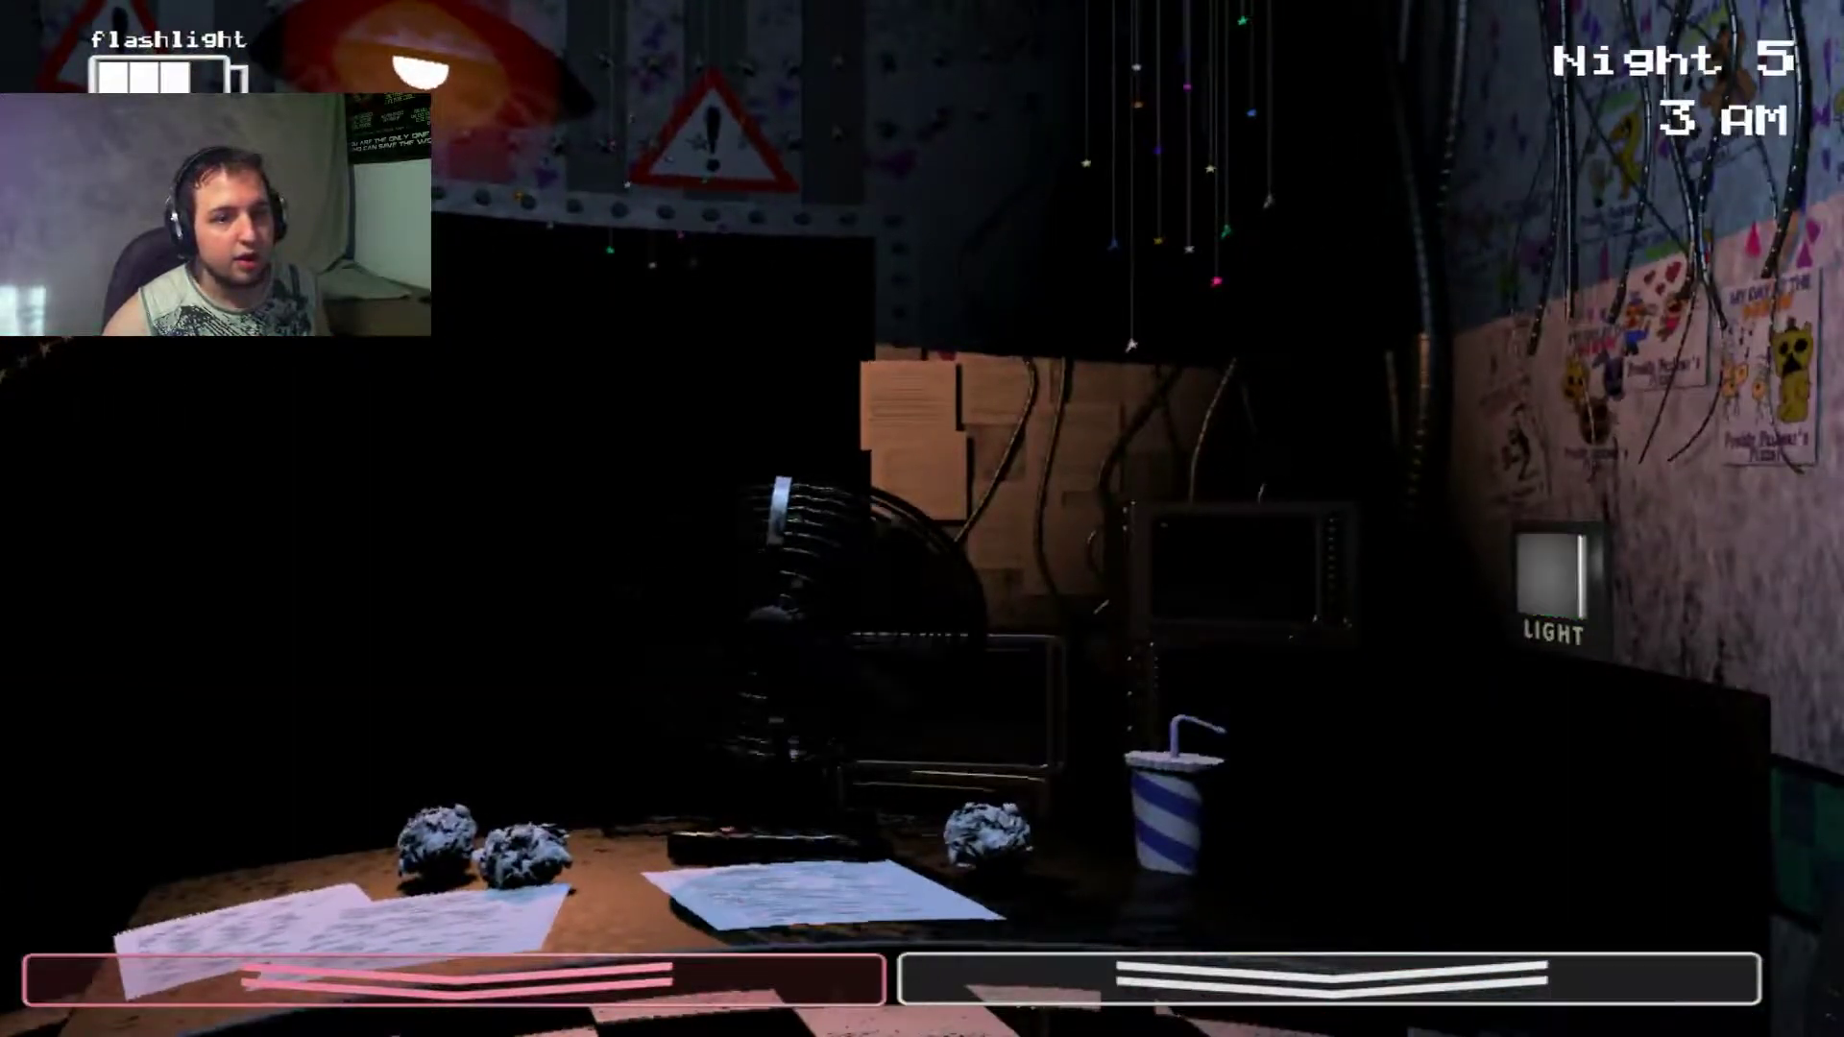
Step: Wind the music box twice around a hallway flash to spot Toy Freddy
{"action": "left_click", "coordinate": [1328, 979]}
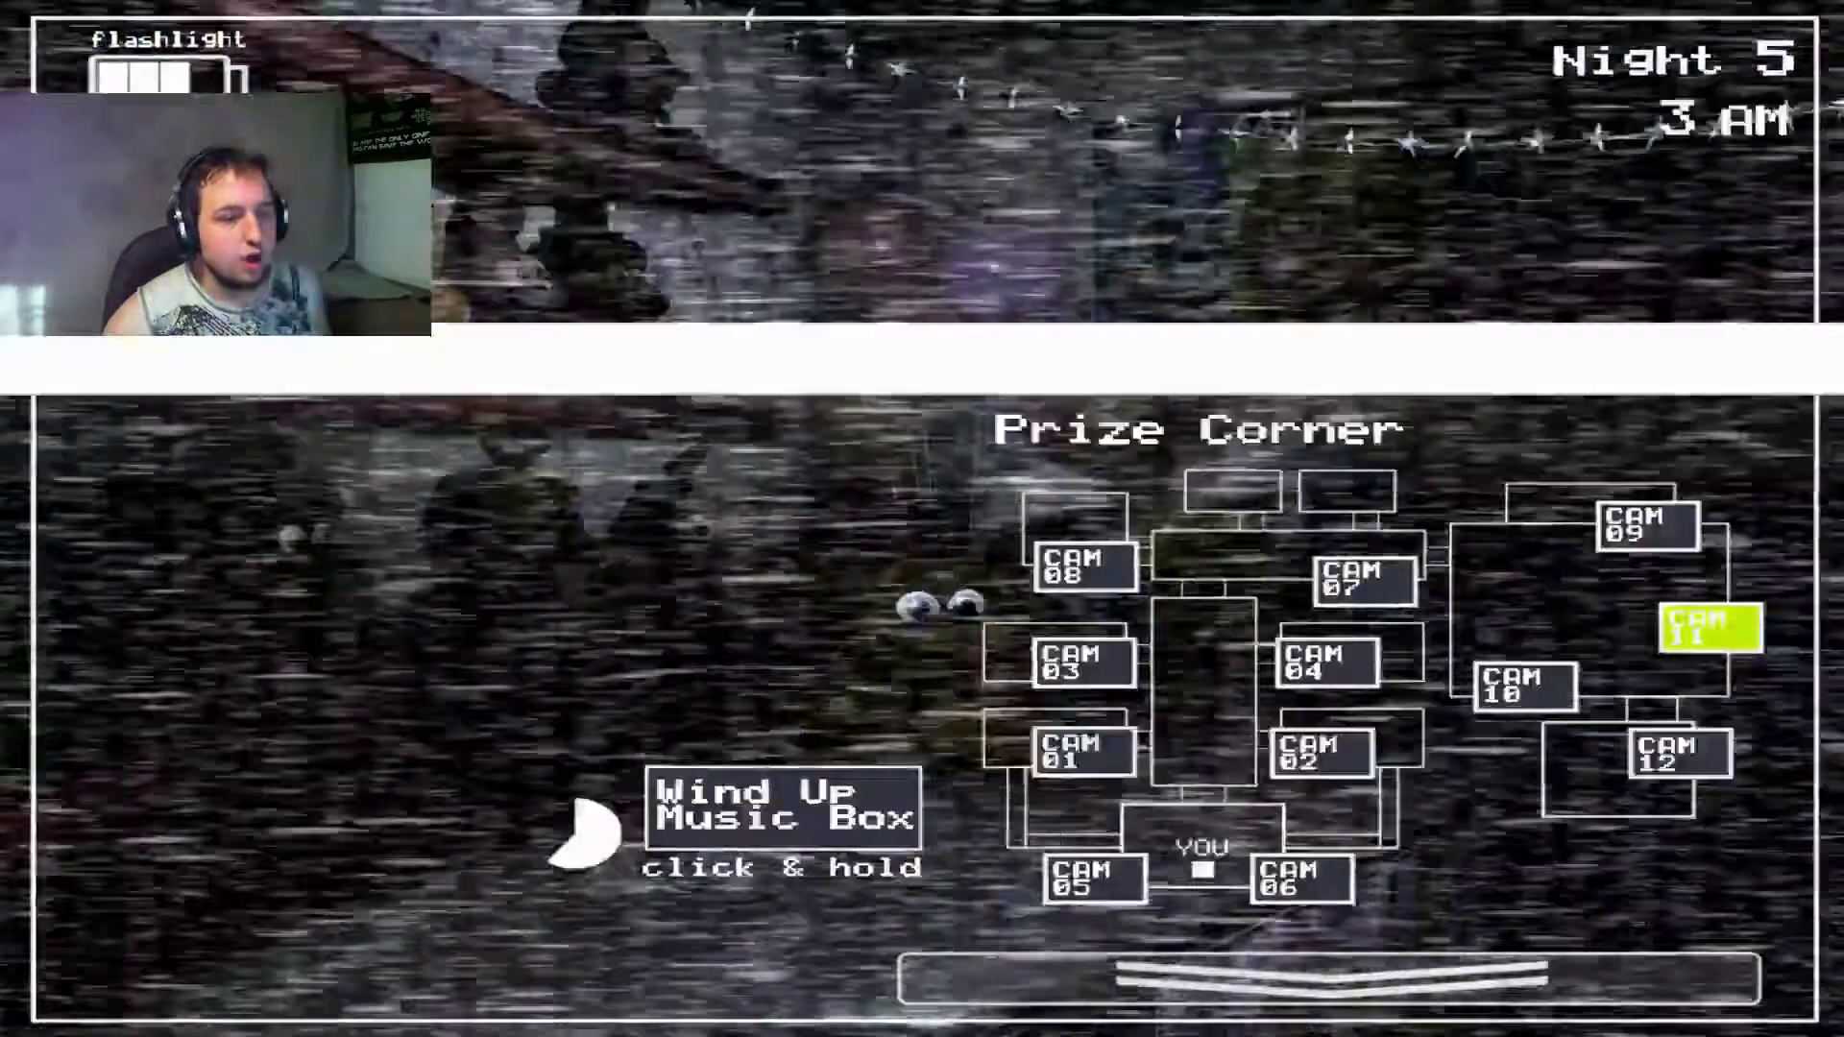
{"action": "left_click_drag", "start_coordinate": [783, 808], "coordinate": [783, 807]}
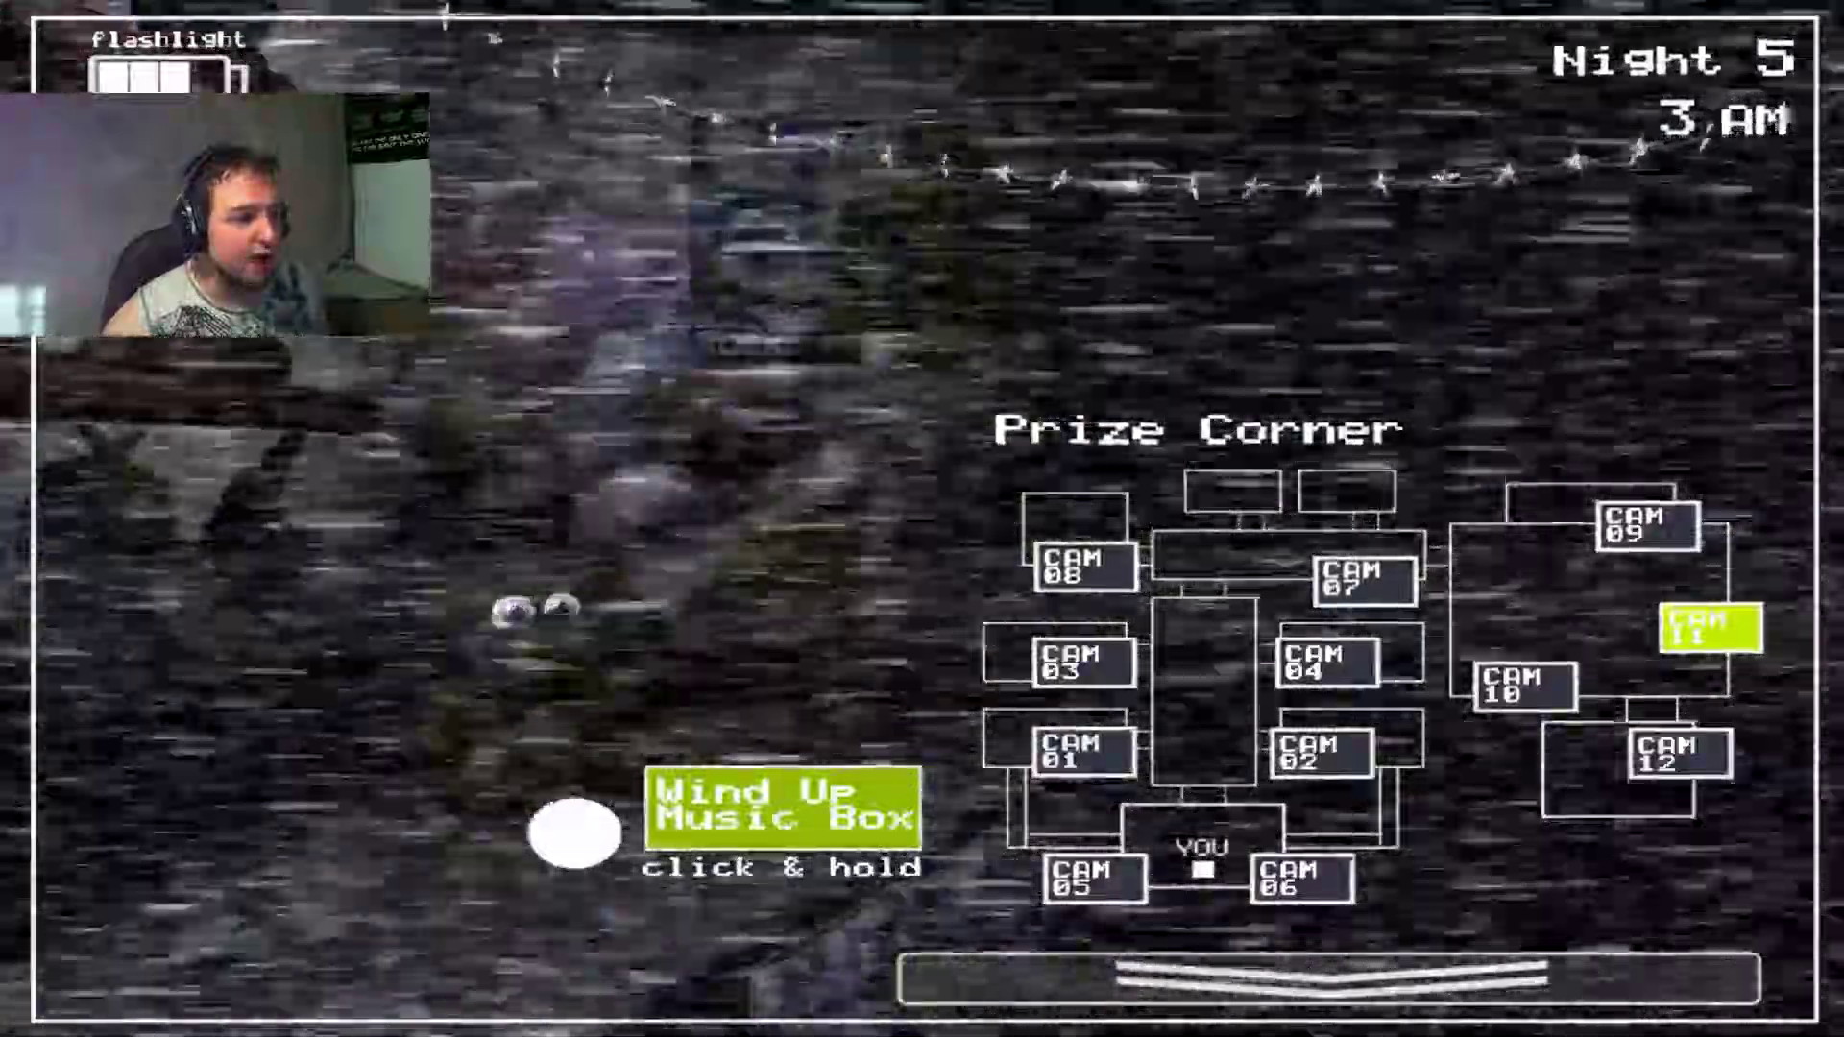
{"action": "left_click", "coordinate": [1329, 979]}
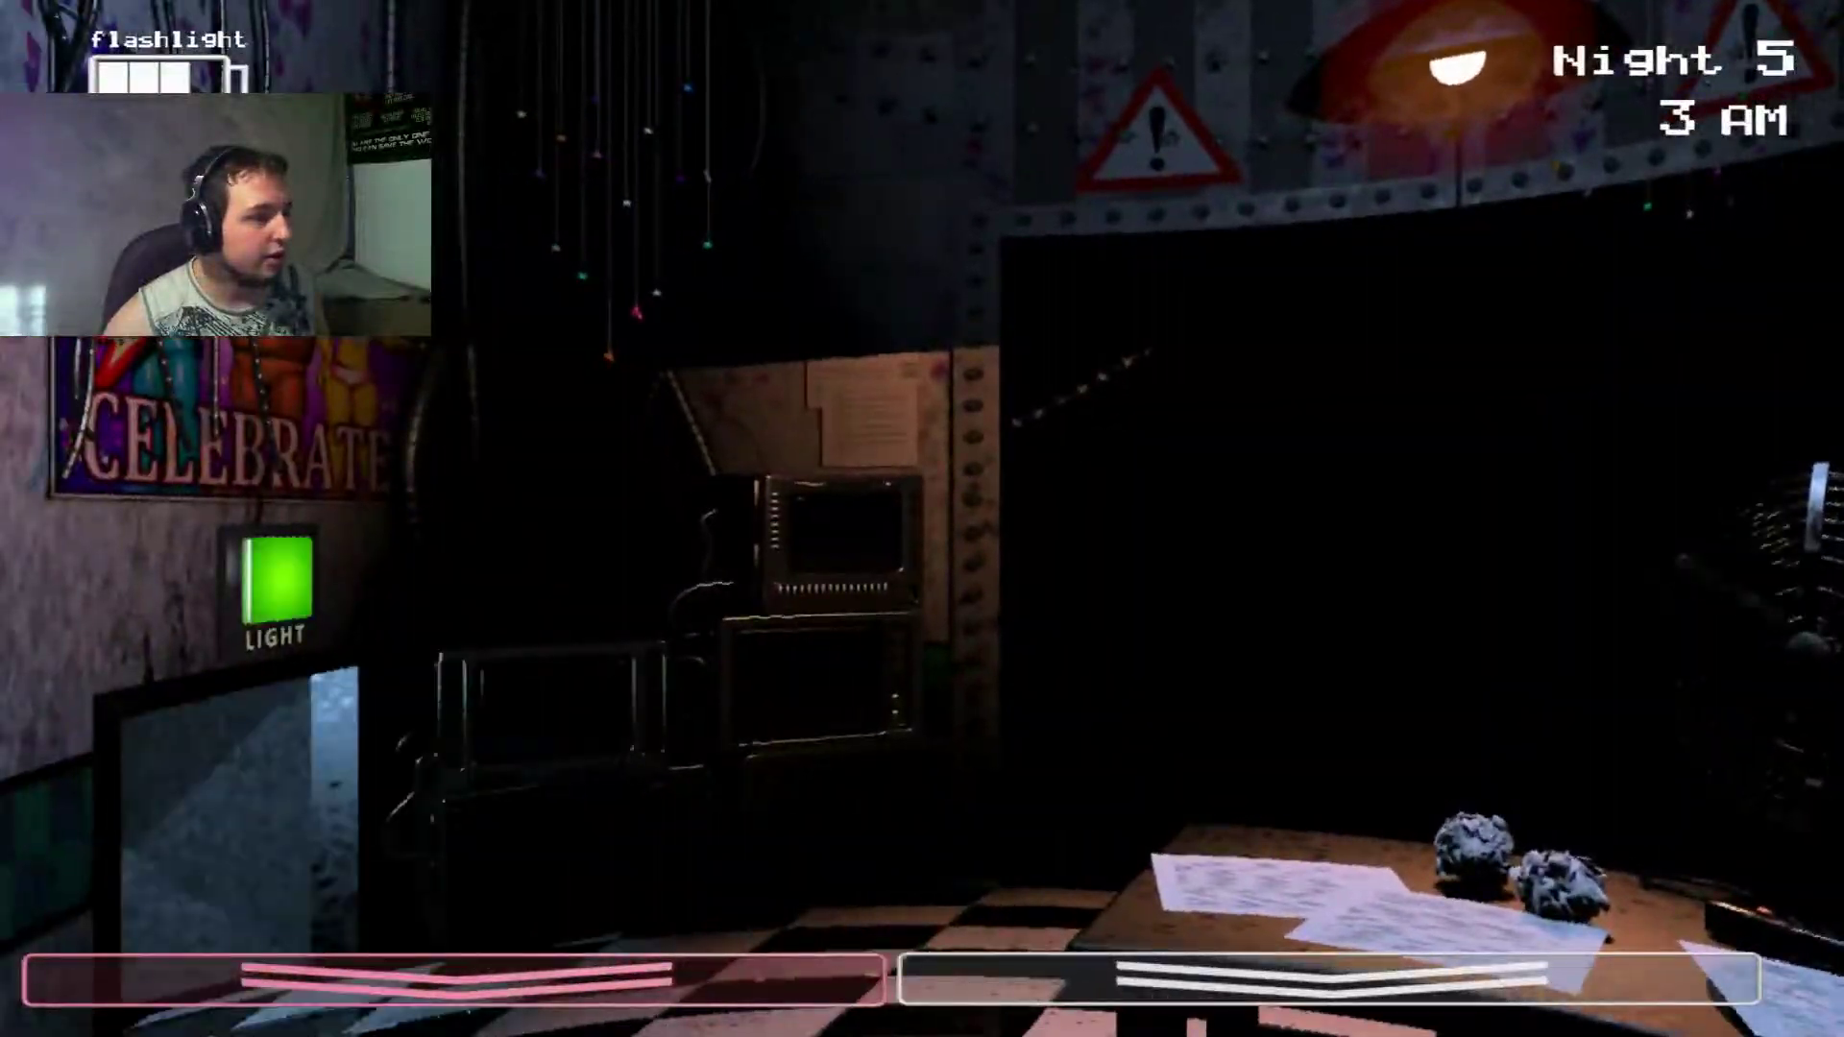
{"action": "key", "text": "ctrl"}
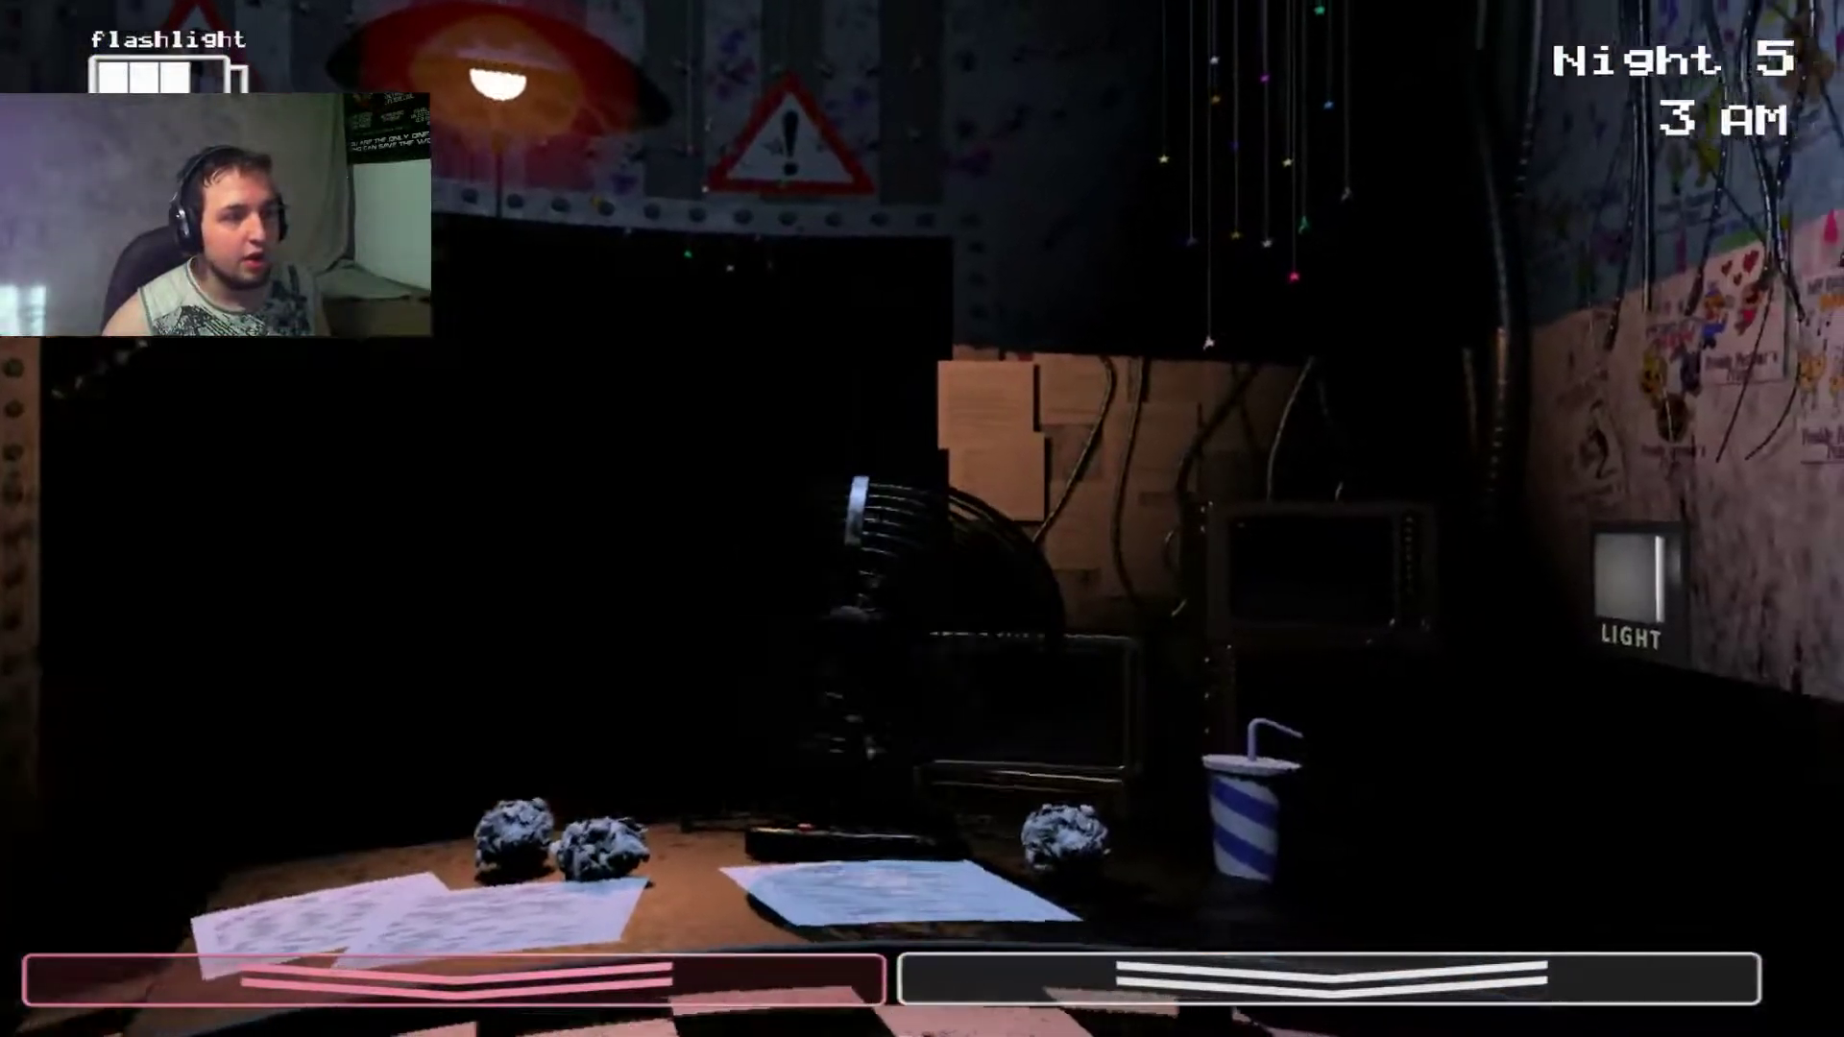
{"action": "left_click", "coordinate": [1328, 978]}
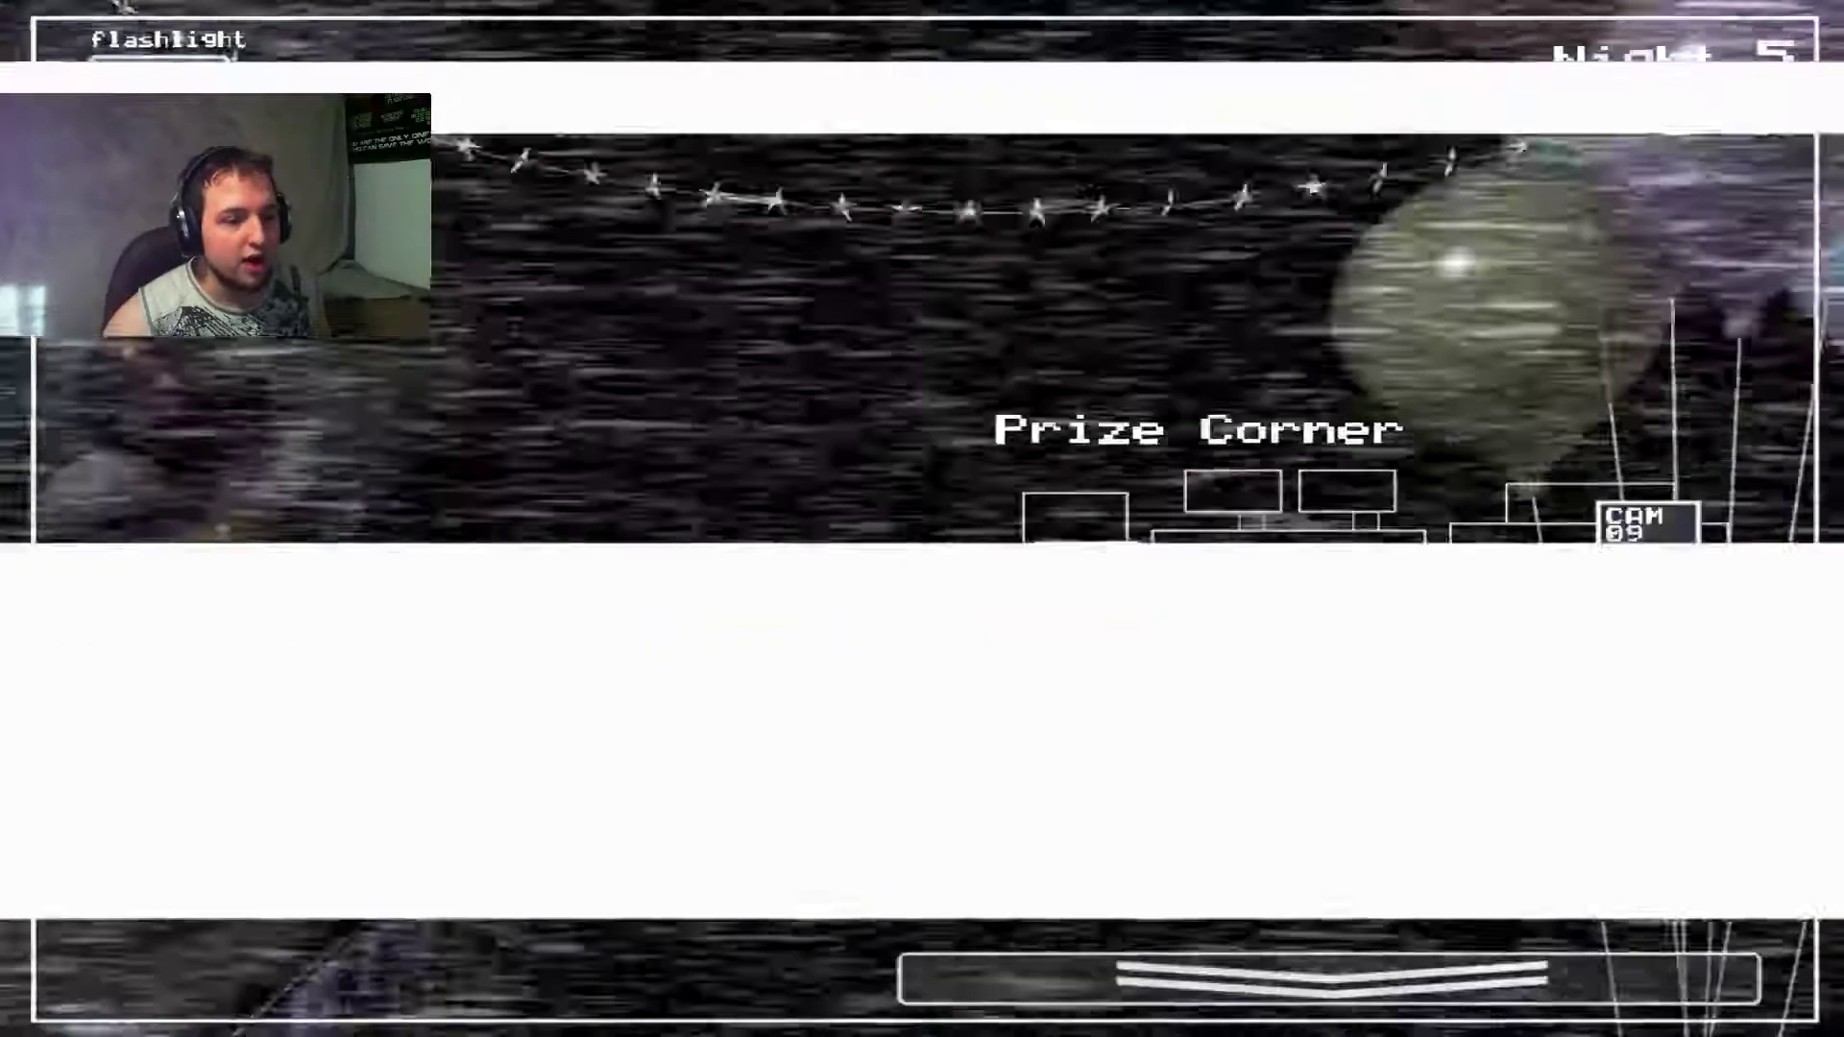
{"action": "left_click_drag", "start_coordinate": [783, 807], "coordinate": [783, 807]}
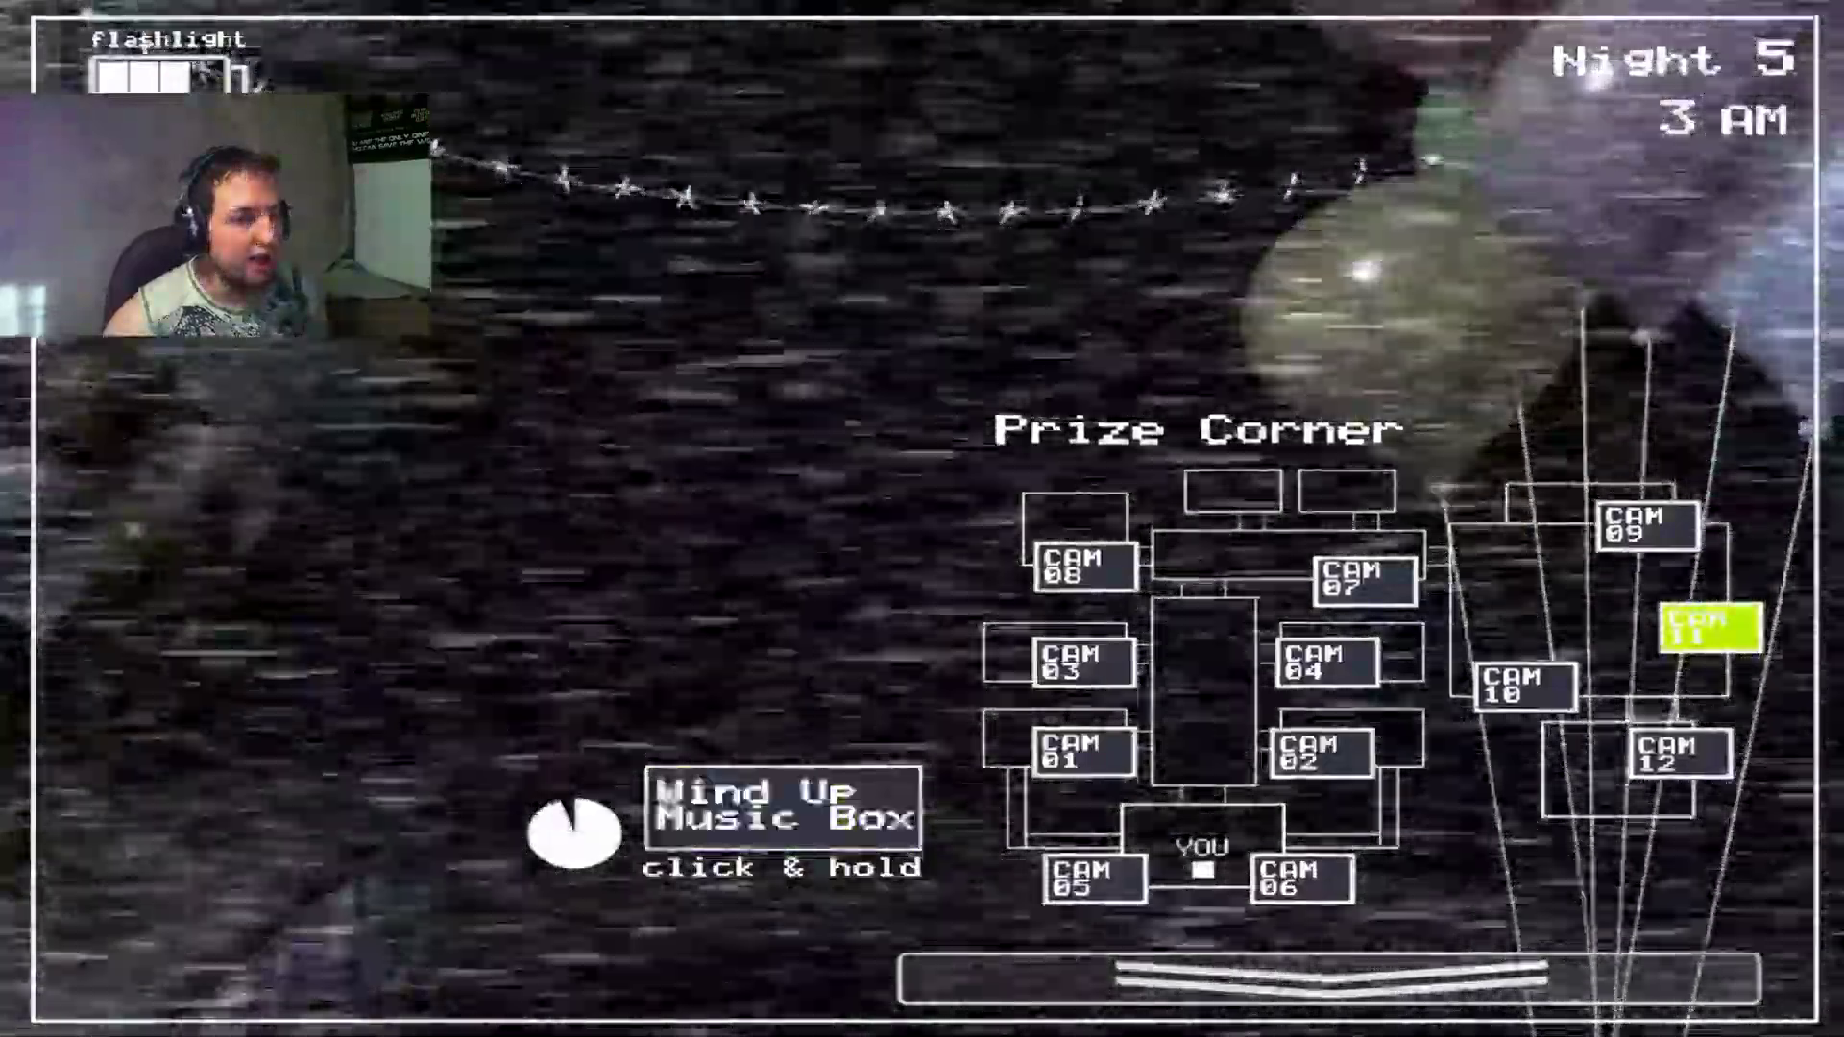
{"action": "left_click", "coordinate": [1329, 978]}
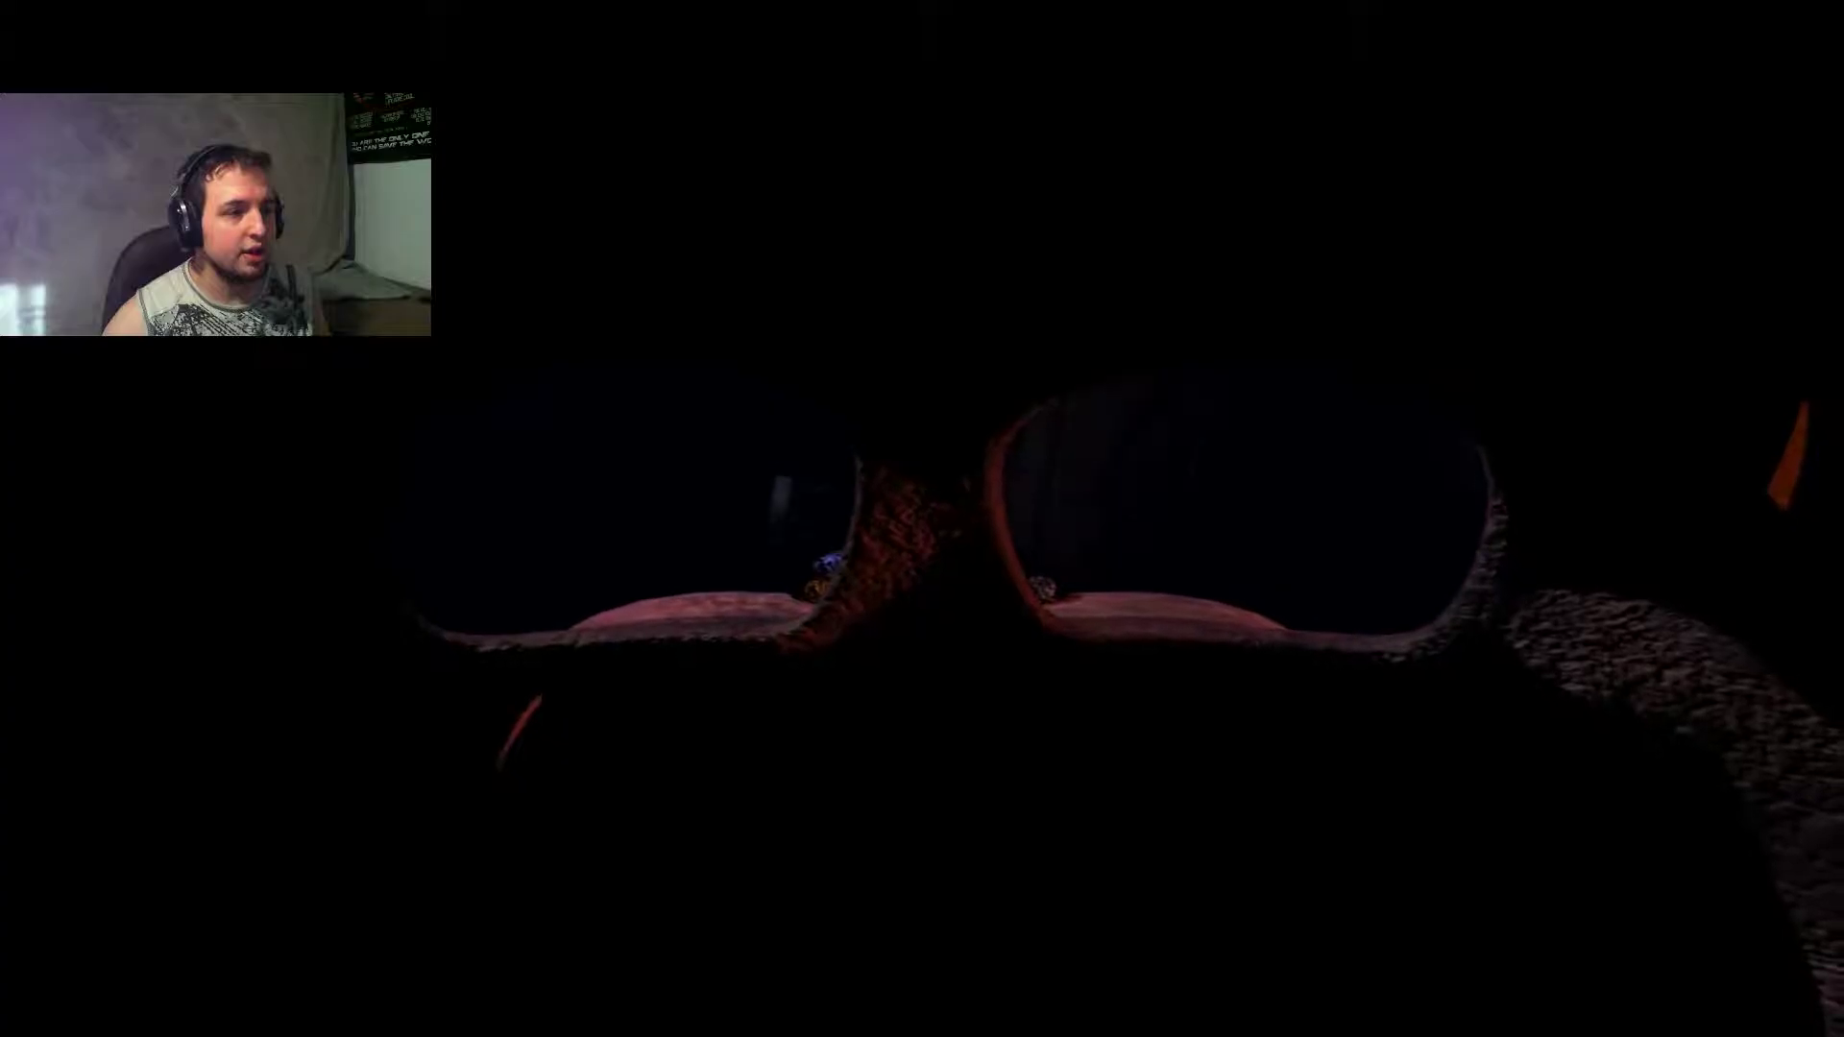
Step: Take off the mask and wind the music box on the Prize Corner camera
{"action": "left_click", "coordinate": [461, 987]}
{"action": "left_click", "coordinate": [1355, 987]}
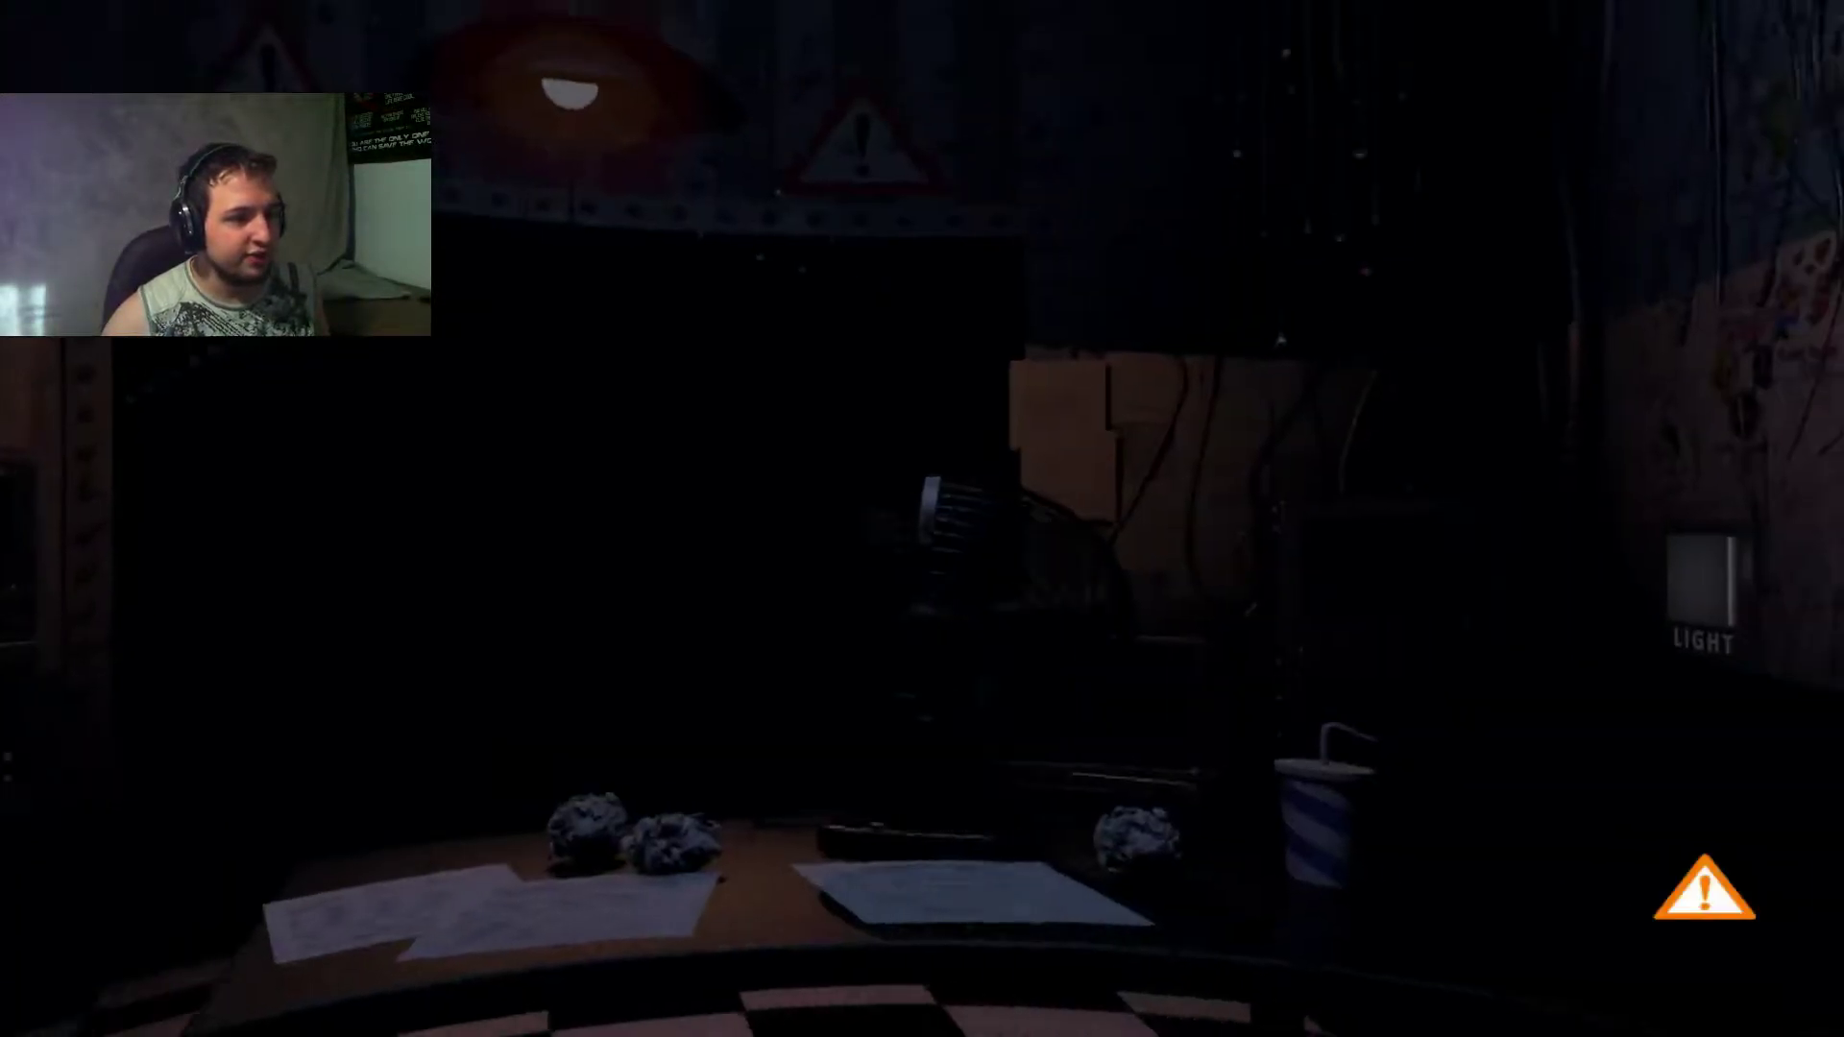
{"action": "left_click", "coordinate": [1715, 864]}
{"action": "left_click_drag", "start_coordinate": [677, 807], "coordinate": [576, 836]}
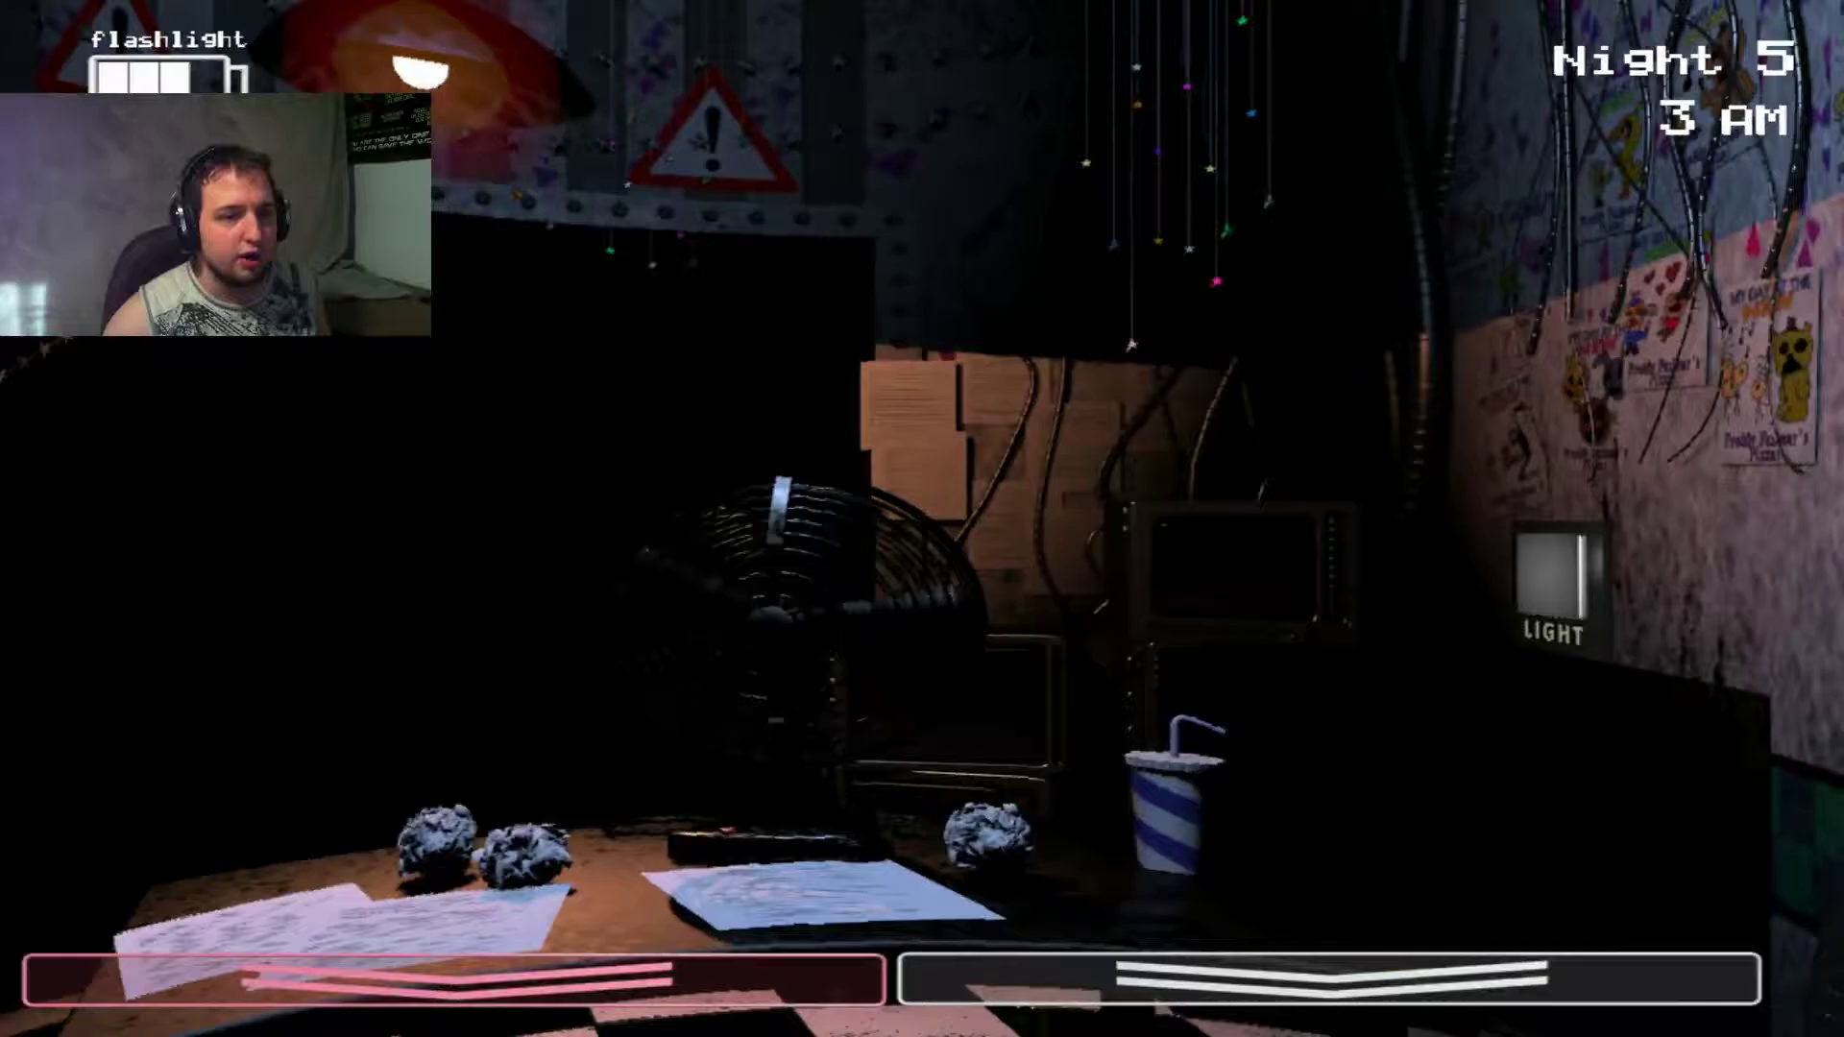
Step: Rewind the music box, put on the Freddy mask, then wind briefly again
{"action": "left_click", "coordinate": [1326, 980]}
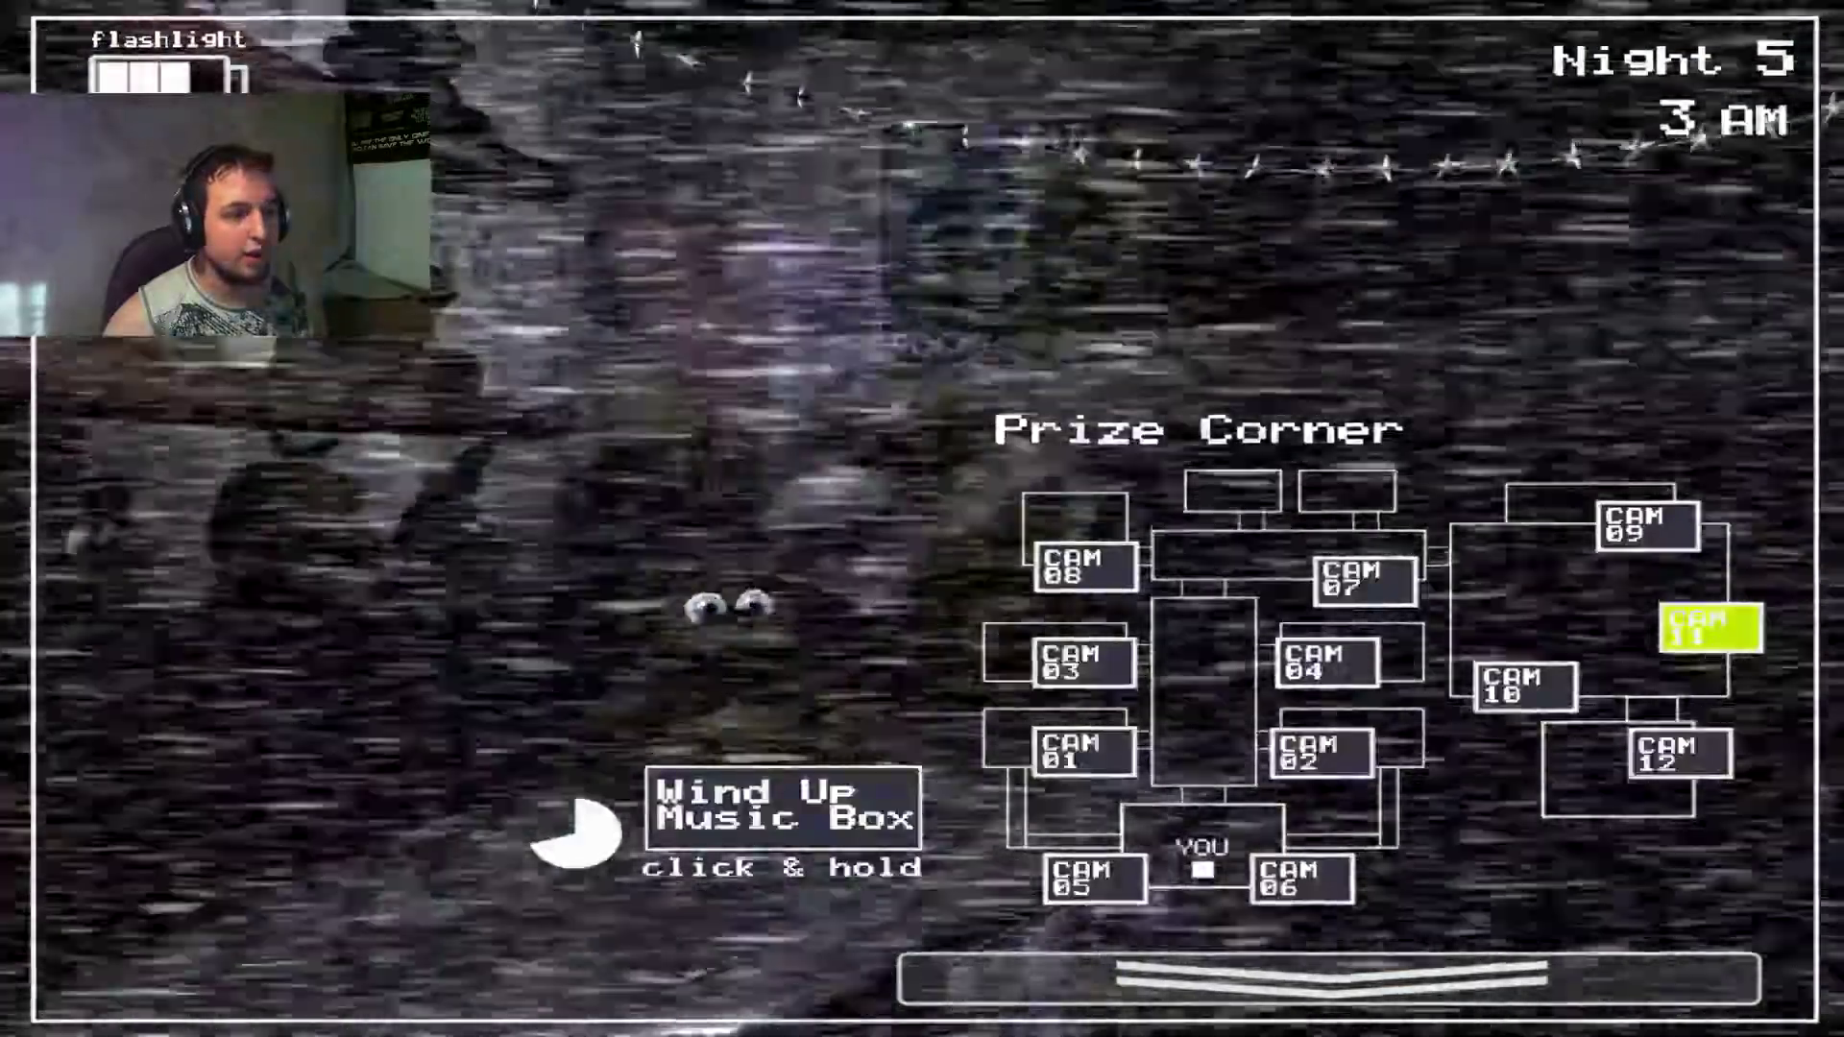
{"action": "left_click_drag", "start_coordinate": [785, 808], "coordinate": [786, 807]}
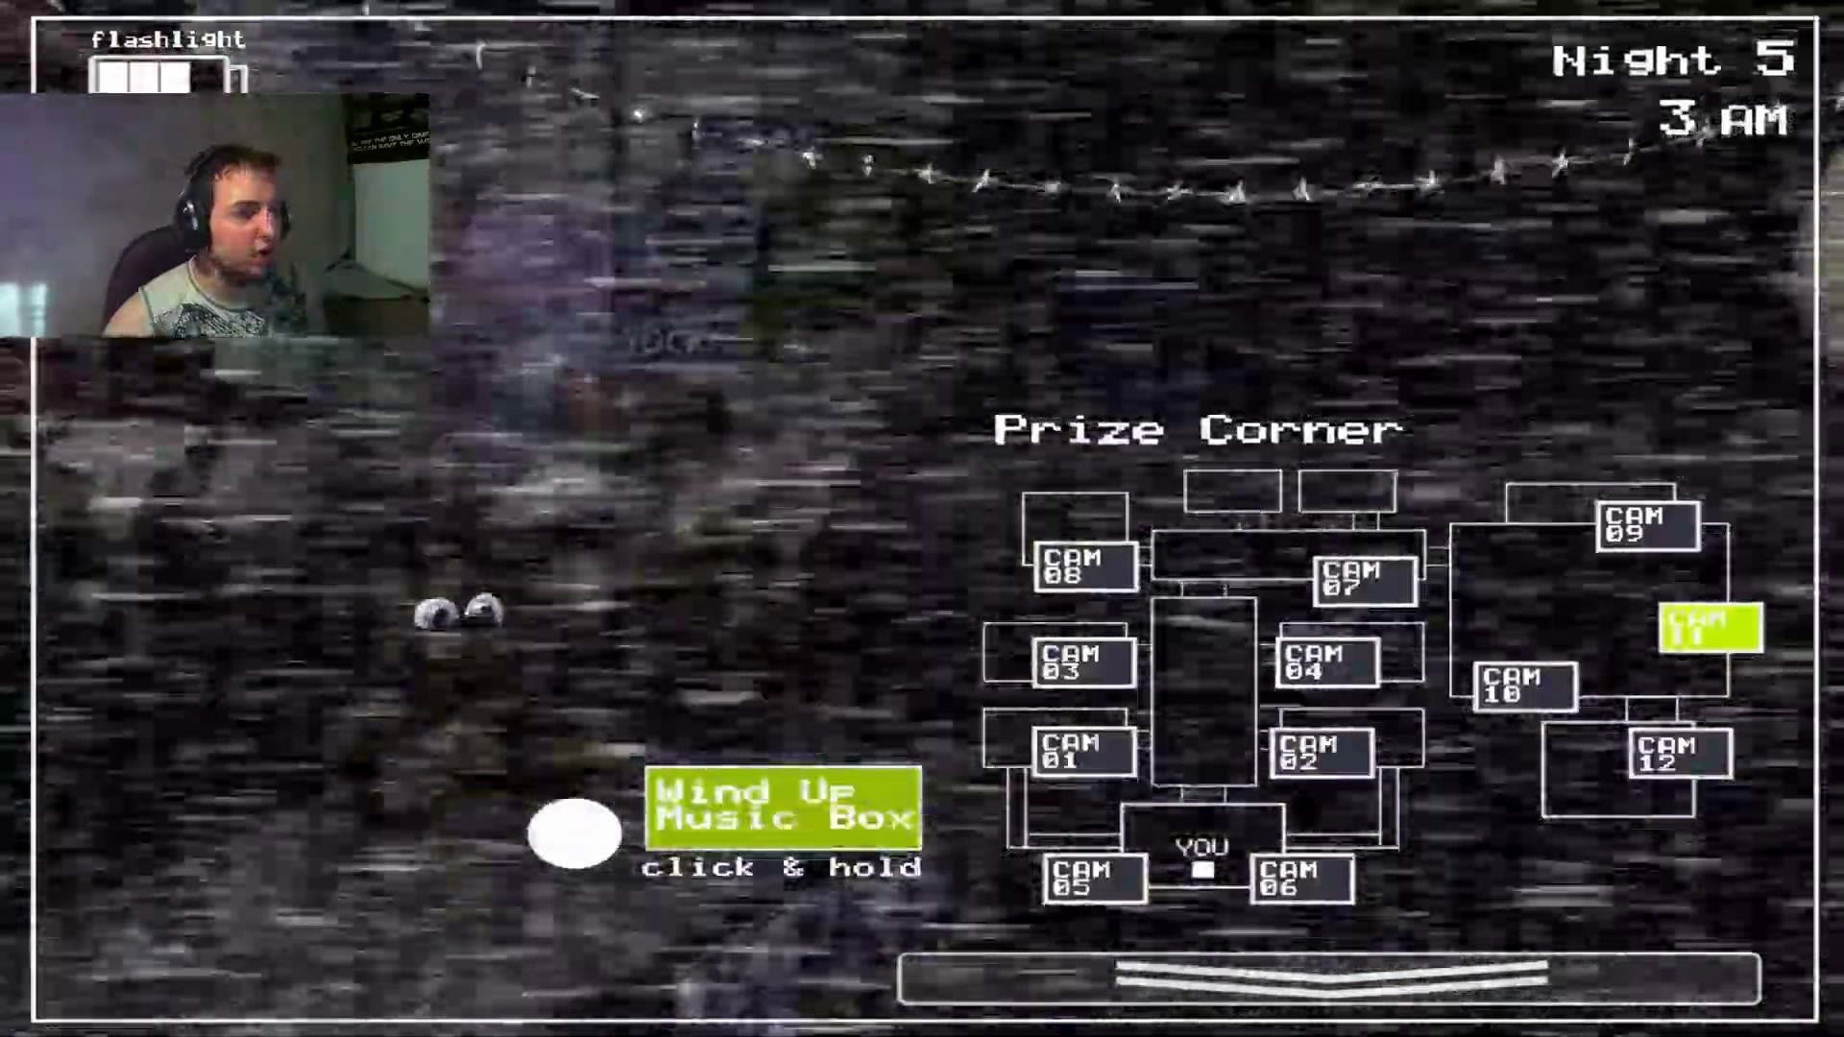
{"action": "left_click", "coordinate": [1326, 980]}
{"action": "key", "text": "ctrl"}
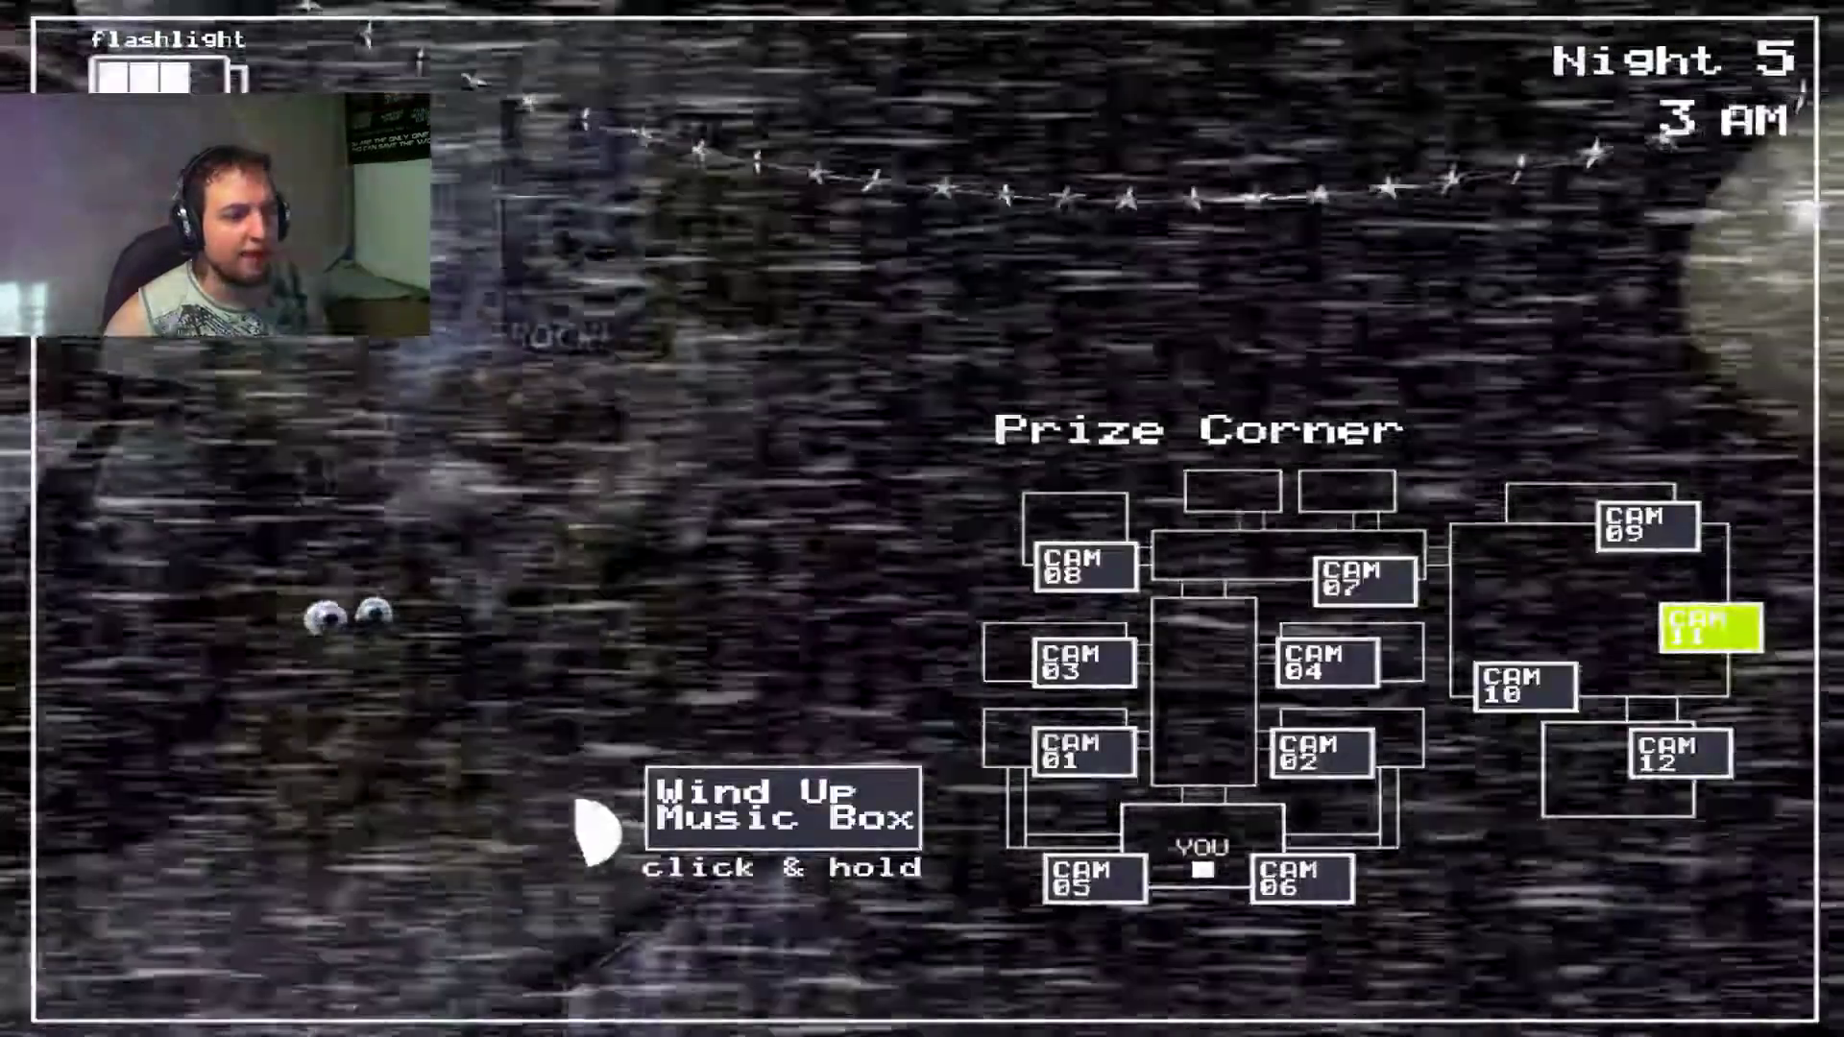
{"action": "left_click", "coordinate": [762, 803]}
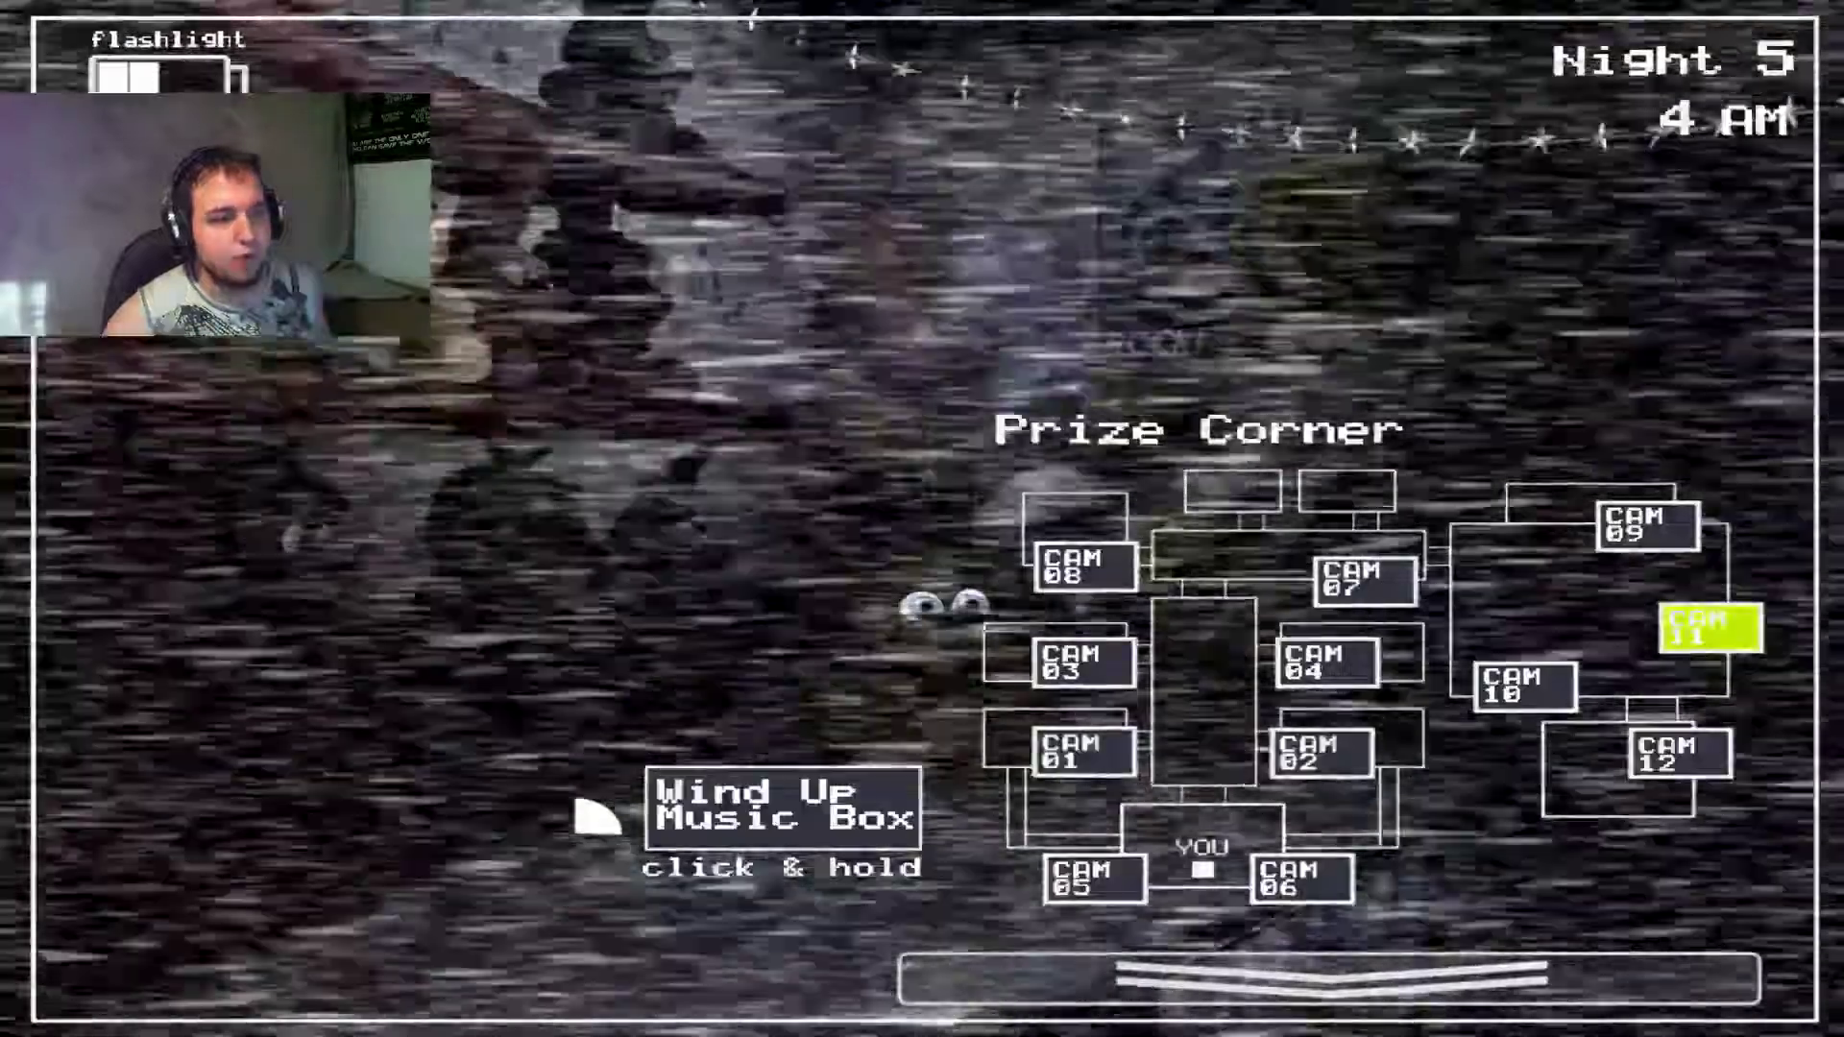
Step: Wind the music box, check the vent, and hide from Withered Chica with the mask
{"action": "left_click", "coordinate": [761, 802]}
{"action": "left_click_drag", "start_coordinate": [598, 821], "coordinate": [577, 833]}
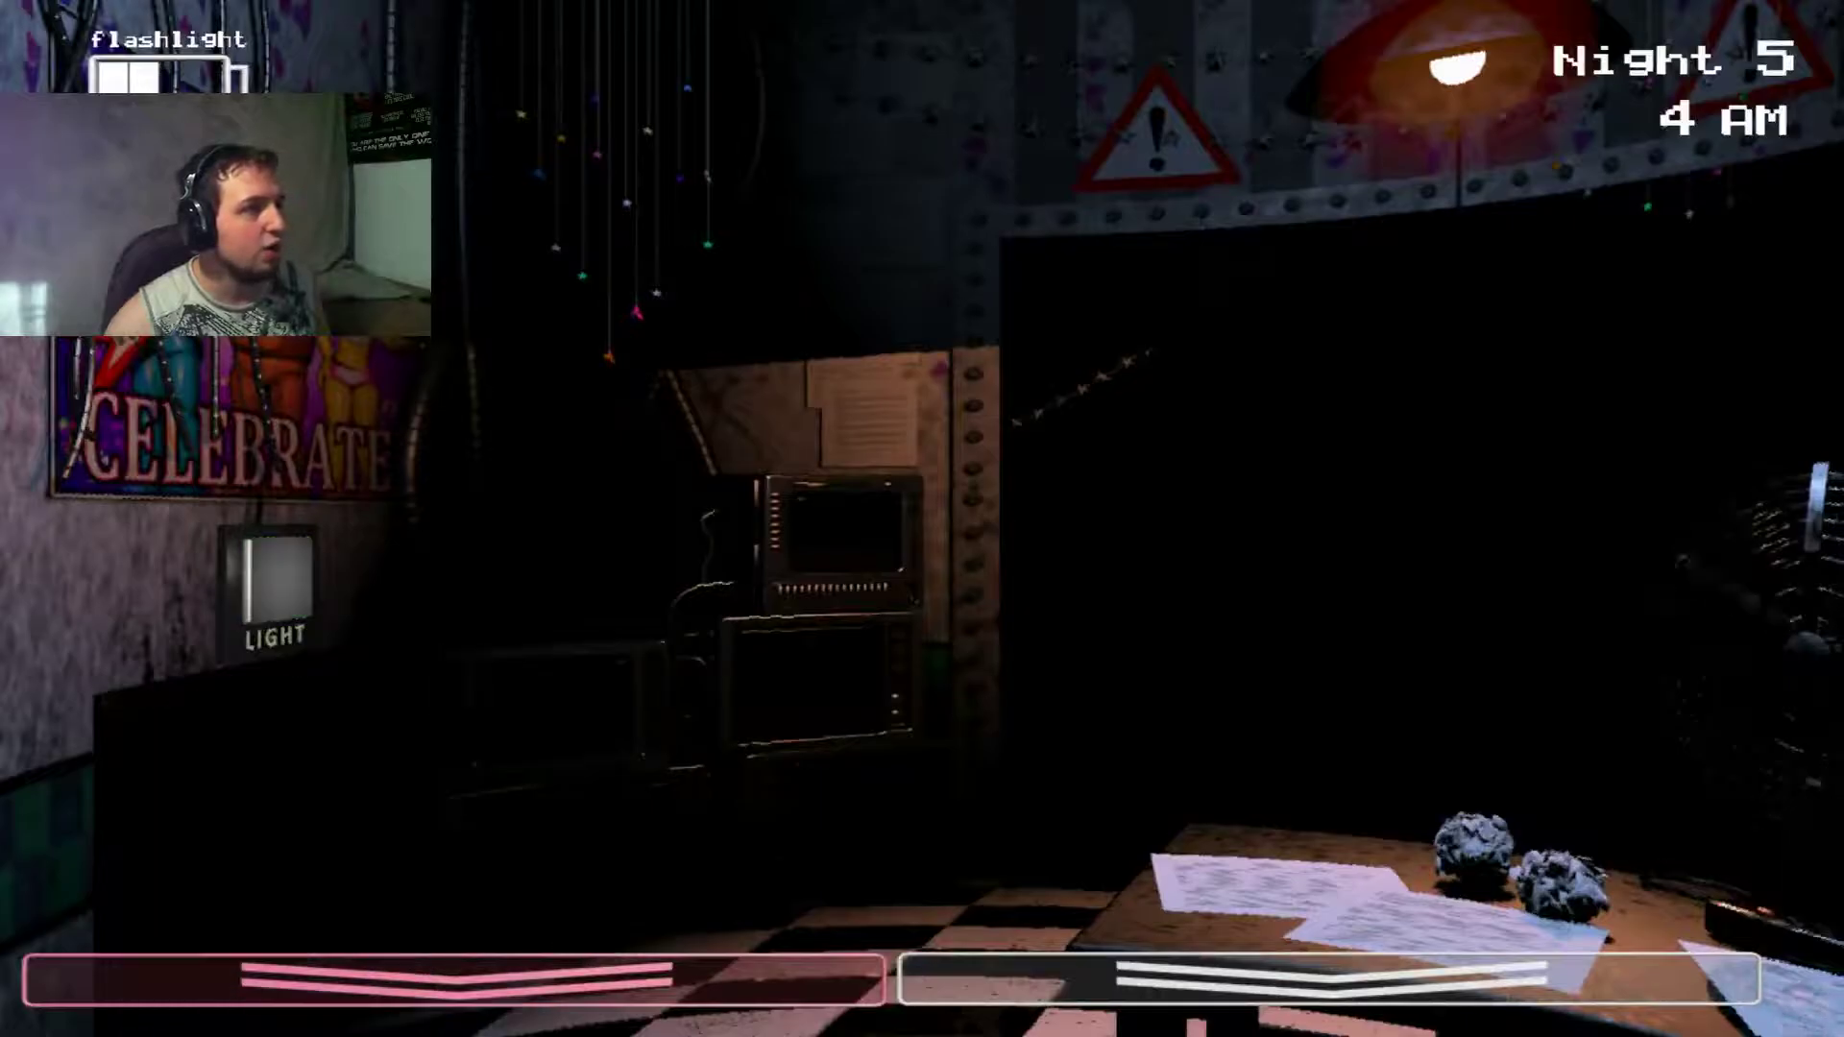
{"action": "key", "text": "ctrl"}
{"action": "key", "text": "ctrl"}
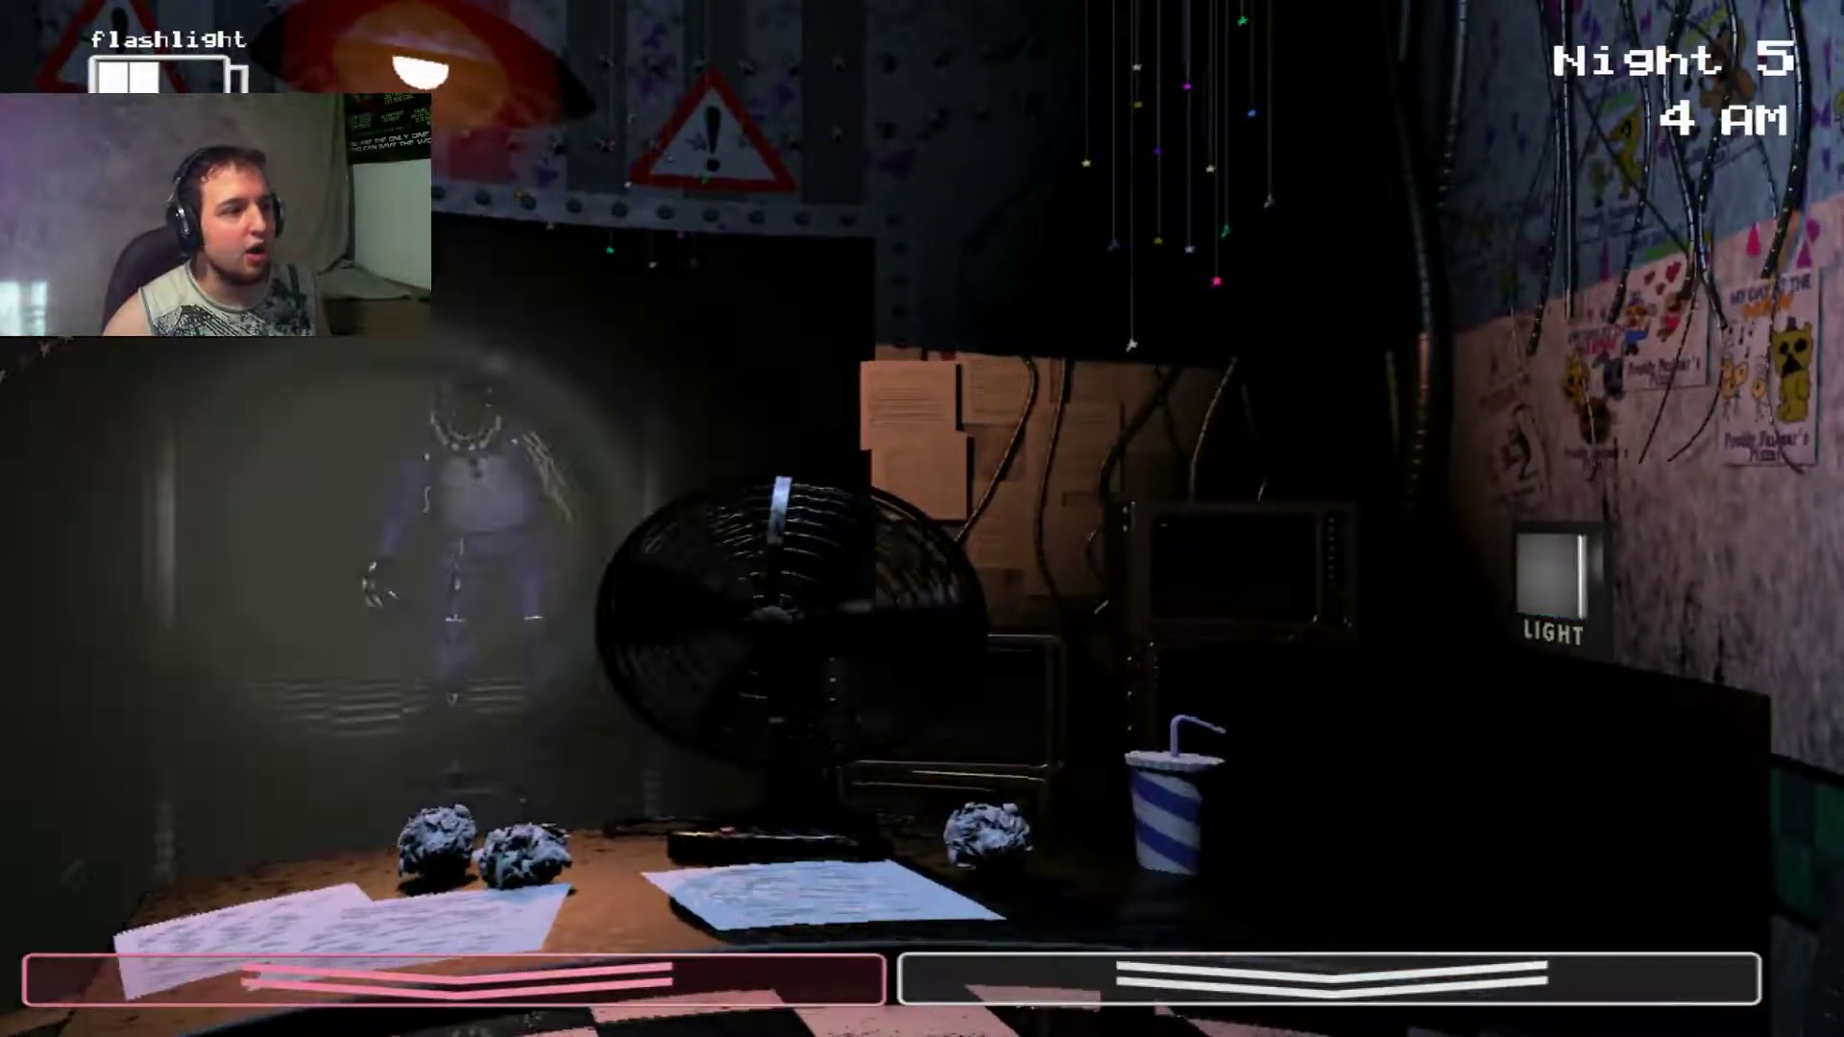
{"action": "left_click", "coordinate": [1326, 978]}
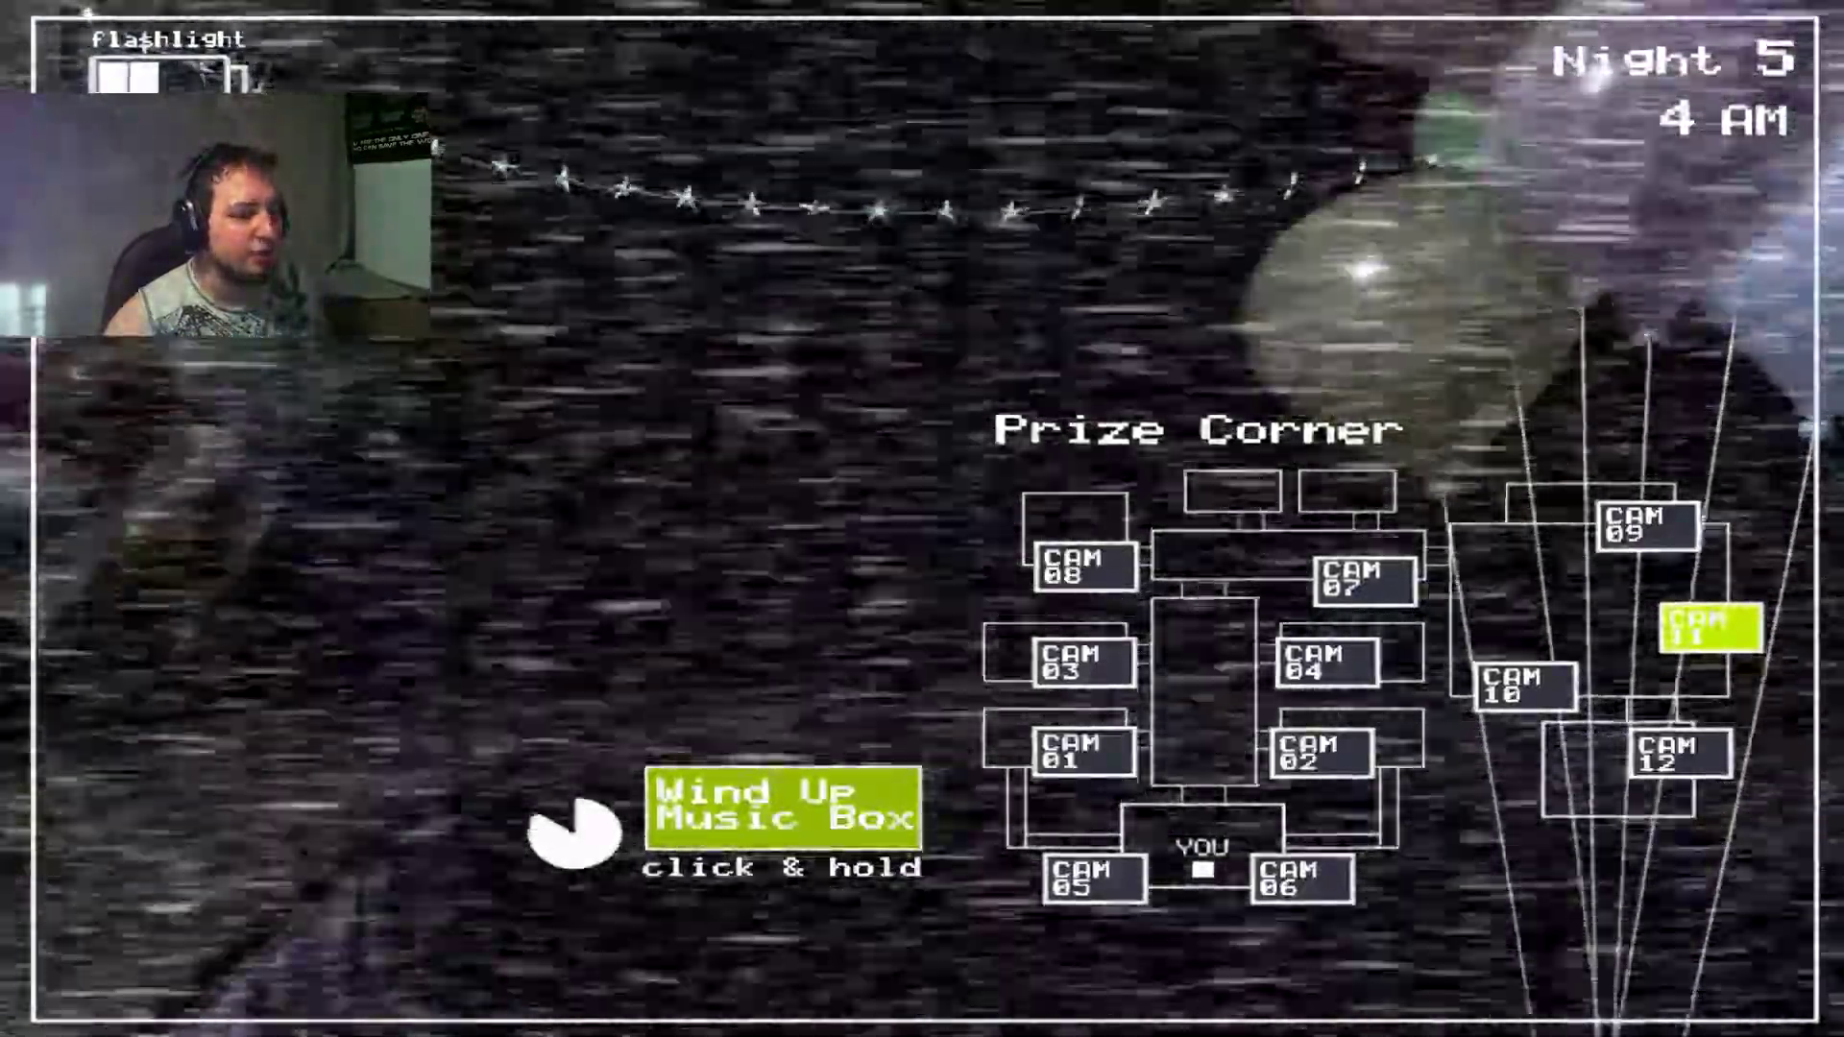
{"action": "left_click", "coordinate": [1327, 977]}
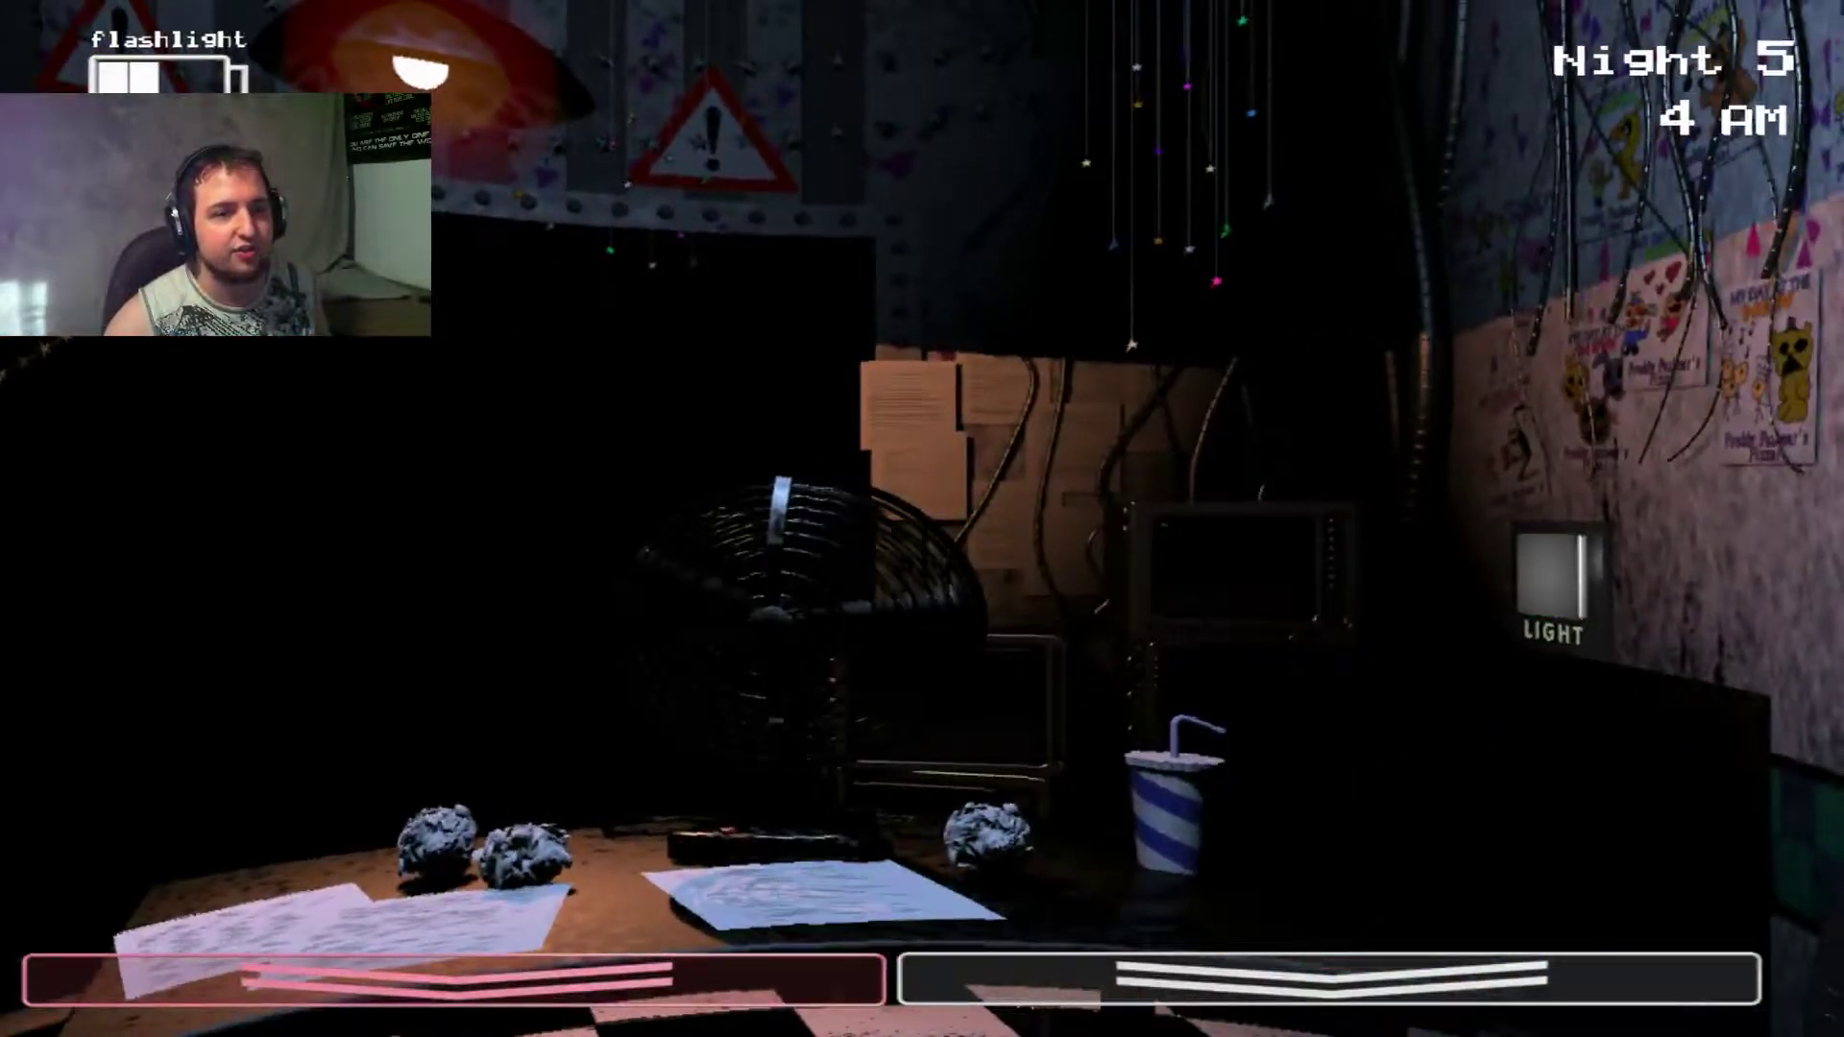
{"action": "left_click", "coordinate": [1326, 977]}
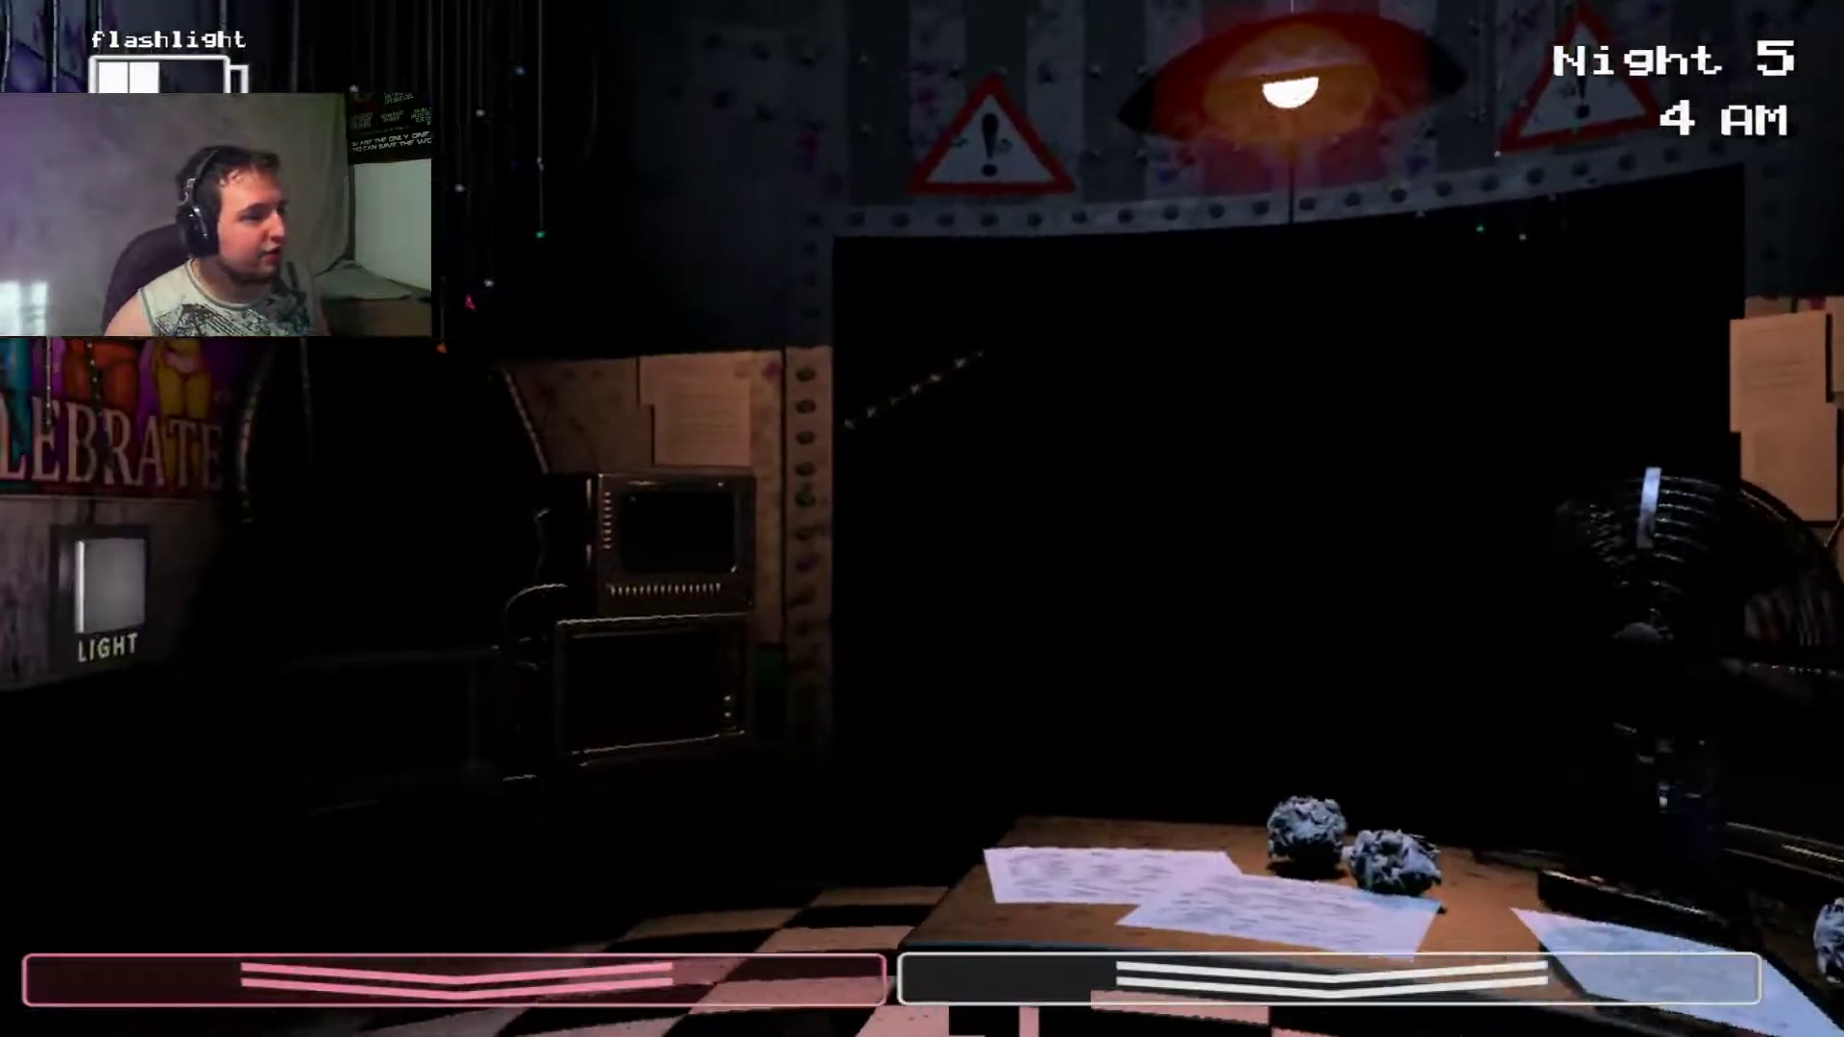
Step: Light the left vent, then keep rewinding the Prize Corner music box
{"action": "left_click", "coordinate": [276, 588]}
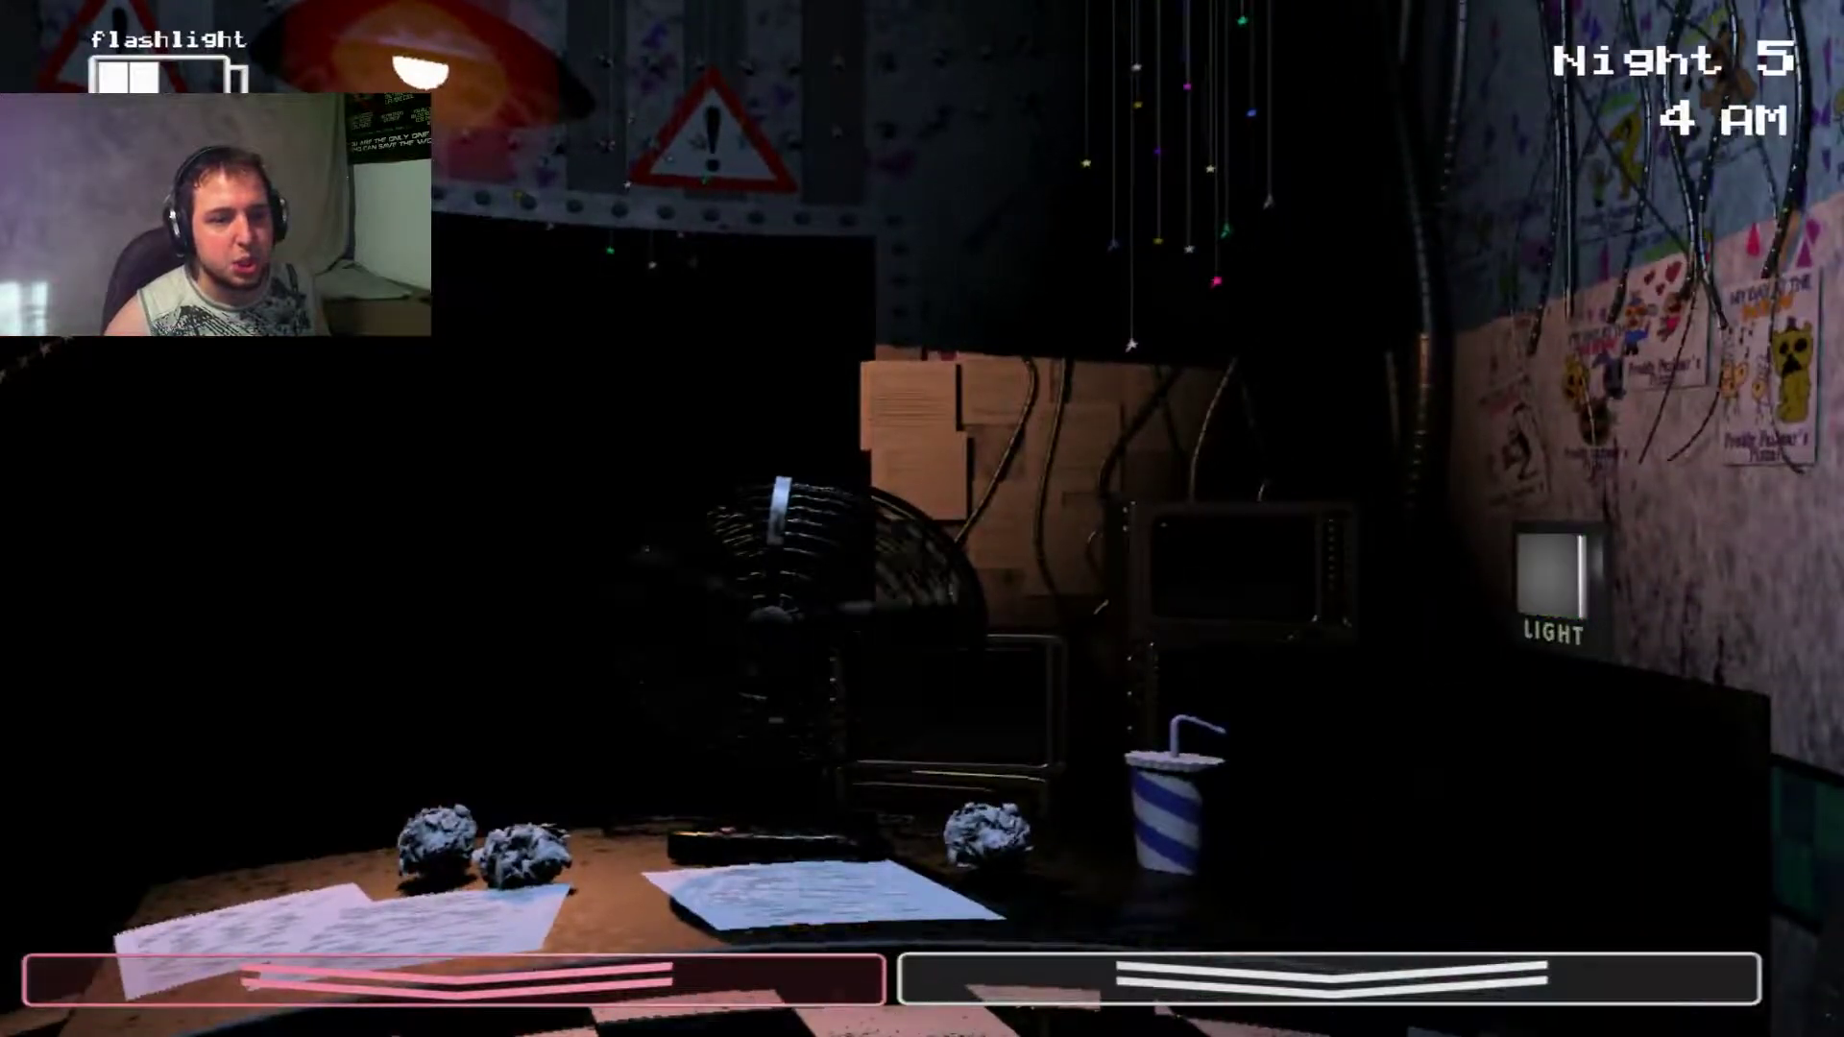
{"action": "left_click", "coordinate": [1326, 981]}
{"action": "left_click_drag", "start_coordinate": [597, 816], "coordinate": [577, 834]}
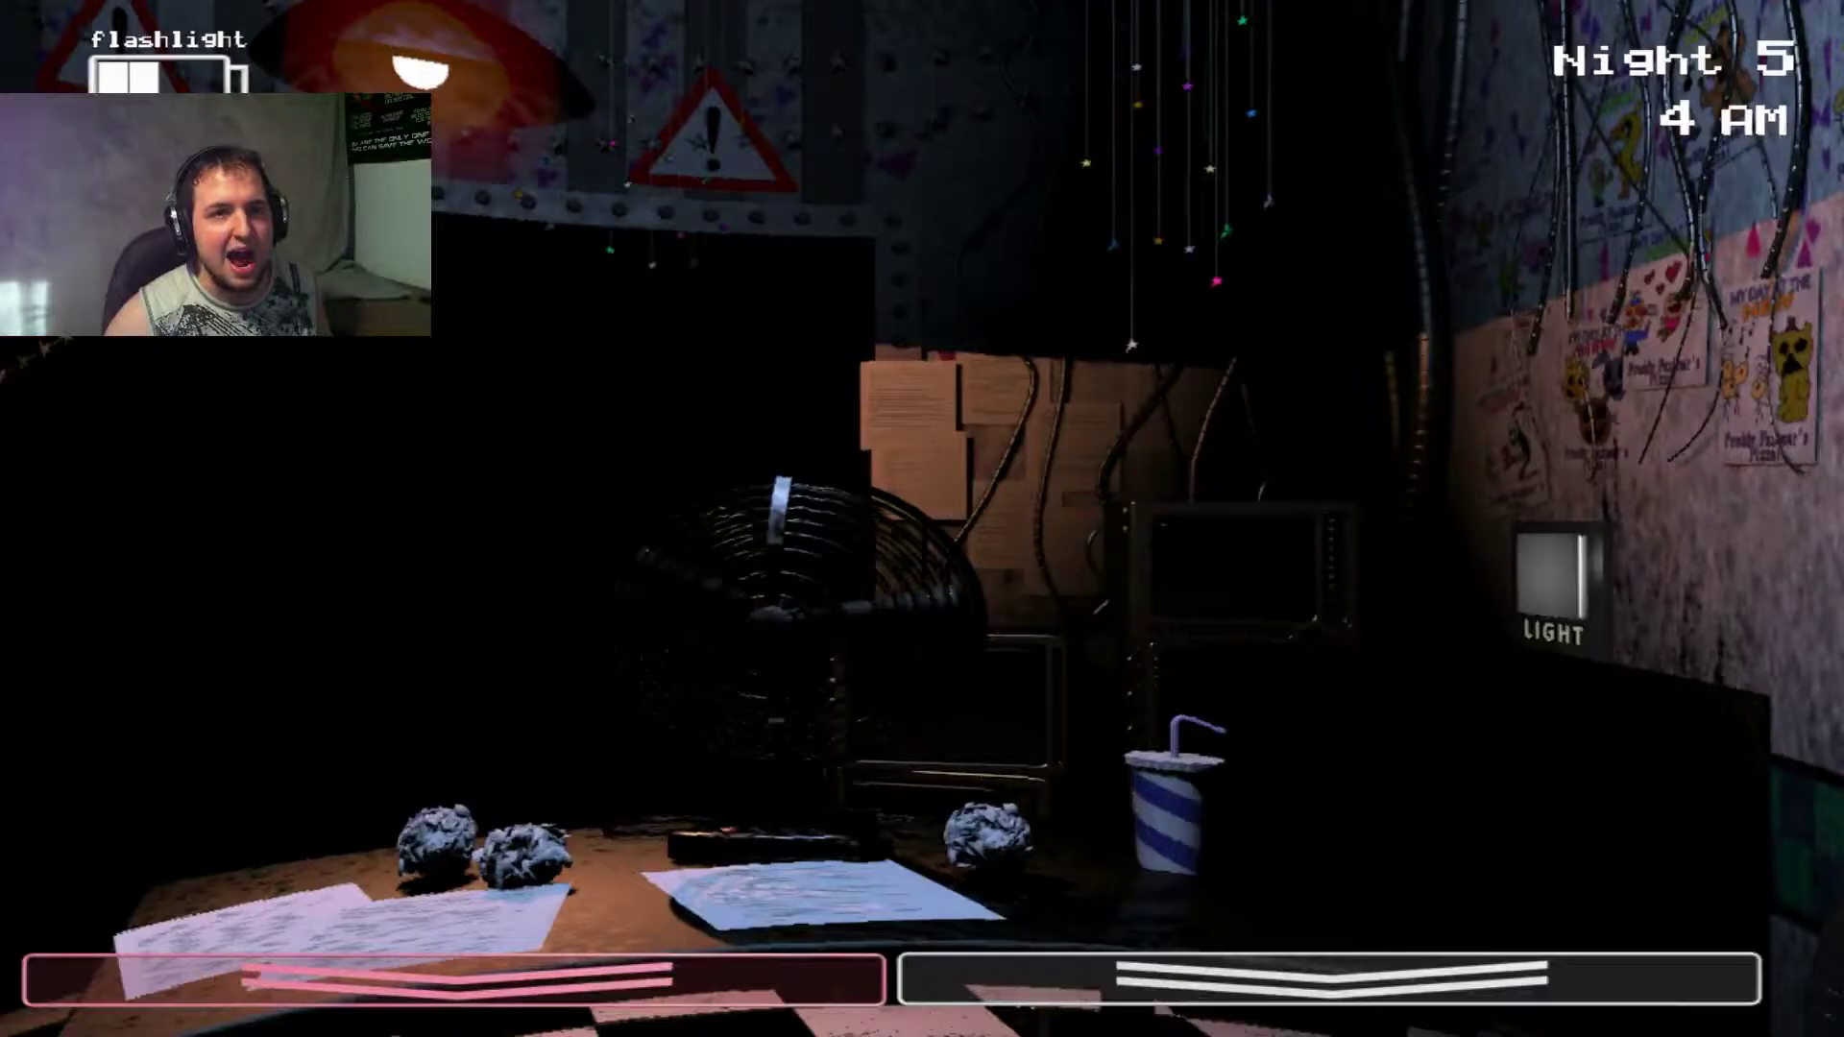
{"action": "left_click_drag", "start_coordinate": [1325, 981], "coordinate": [1327, 980]}
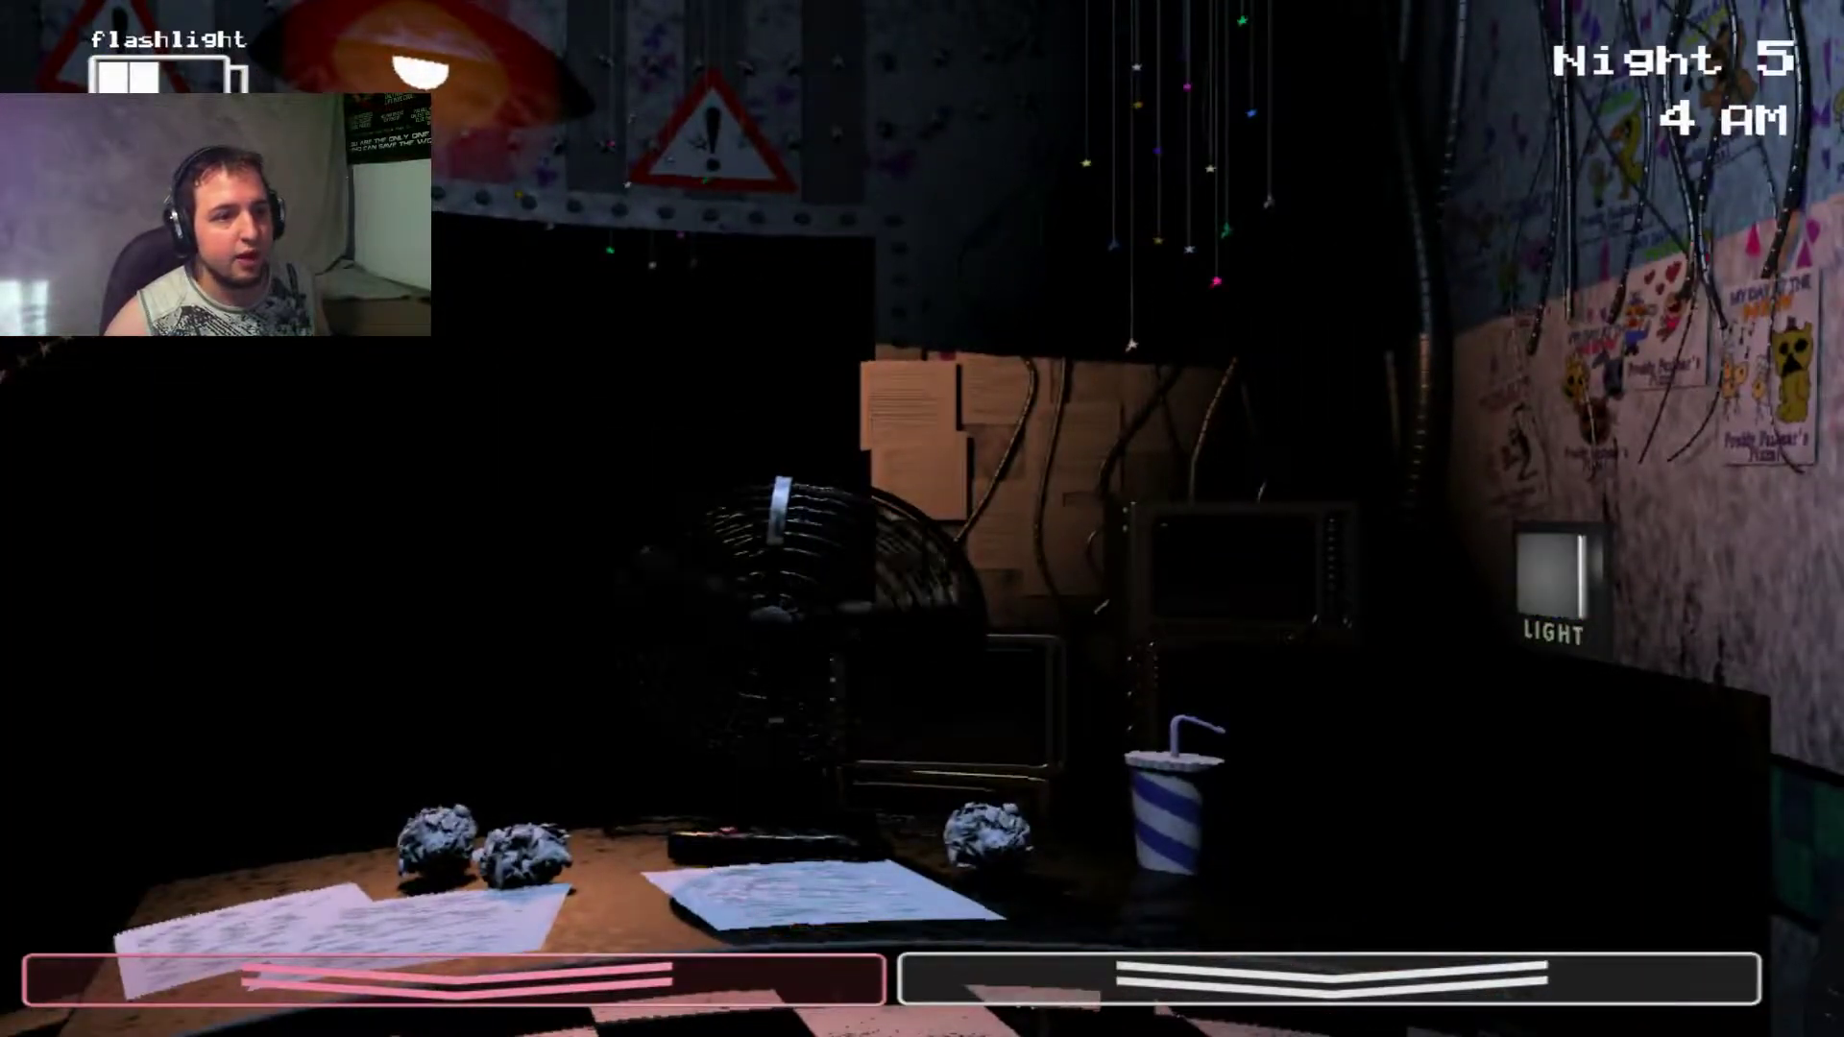
{"action": "left_click", "coordinate": [922, 981]}
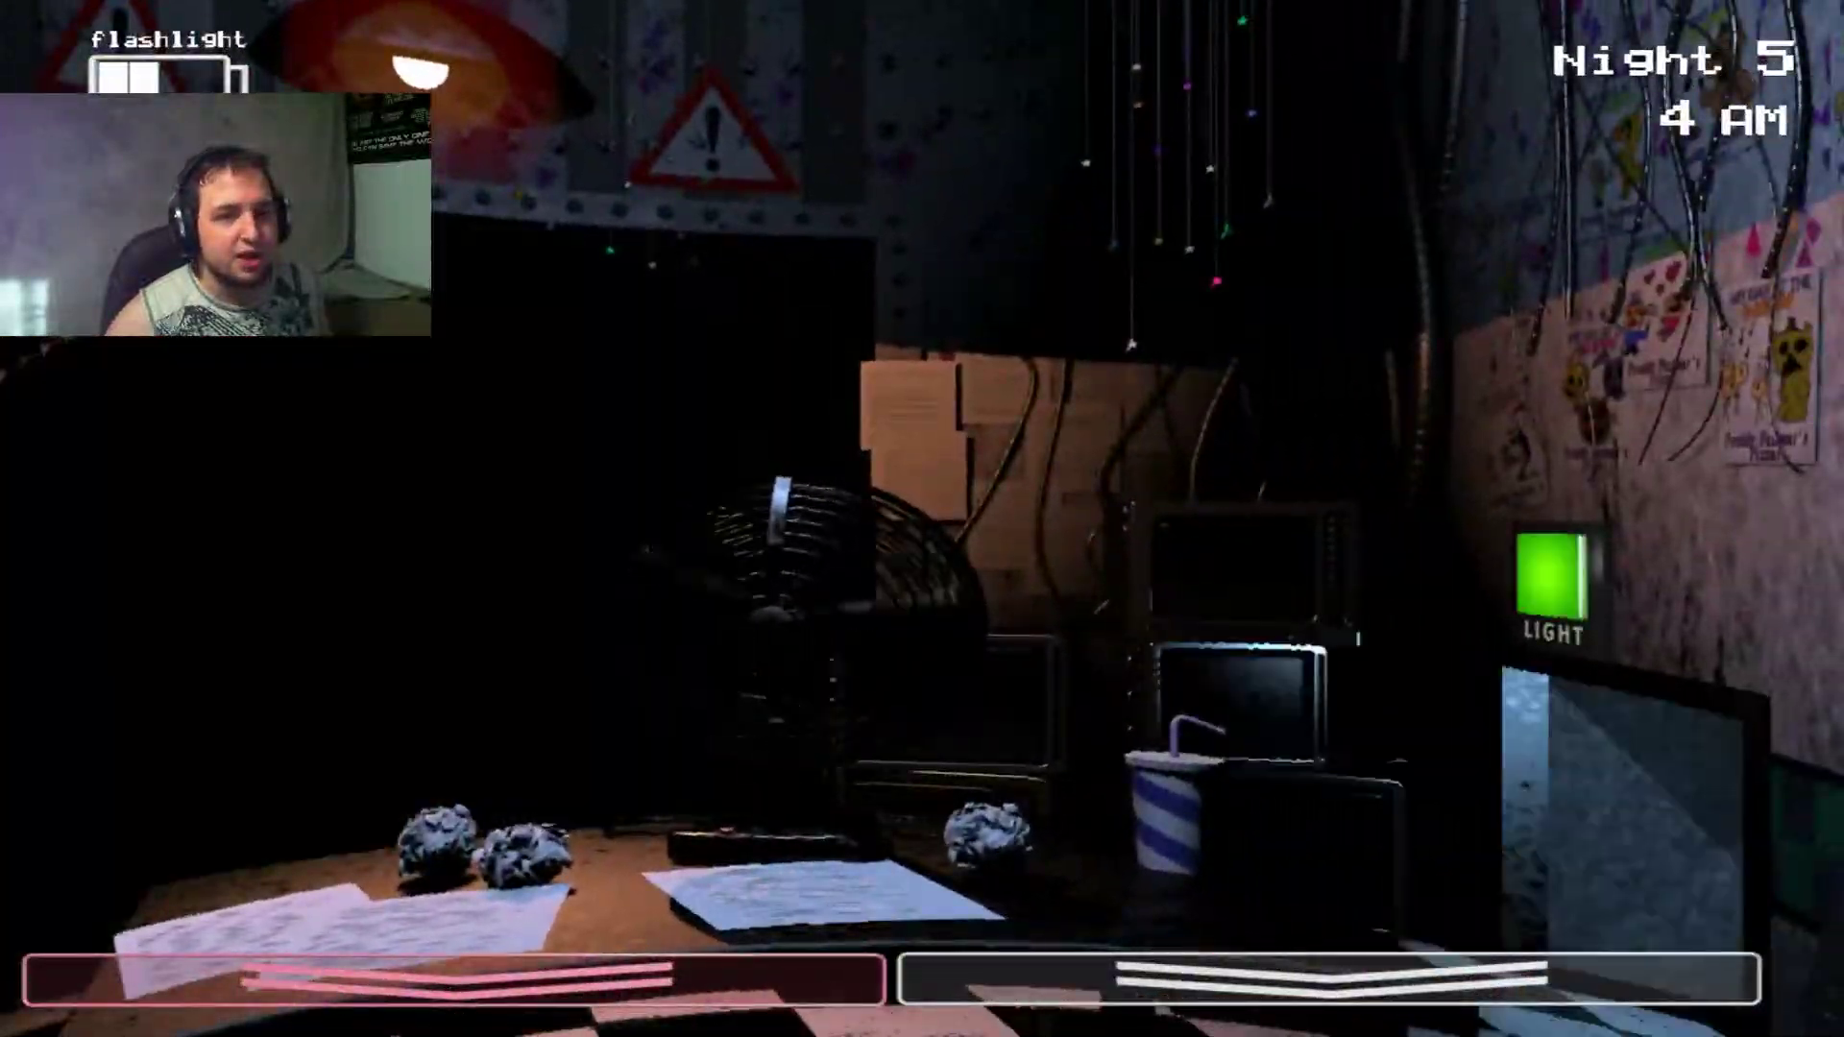
{"action": "left_click", "coordinate": [1326, 978]}
{"action": "left_click_drag", "start_coordinate": [783, 807], "coordinate": [783, 807]}
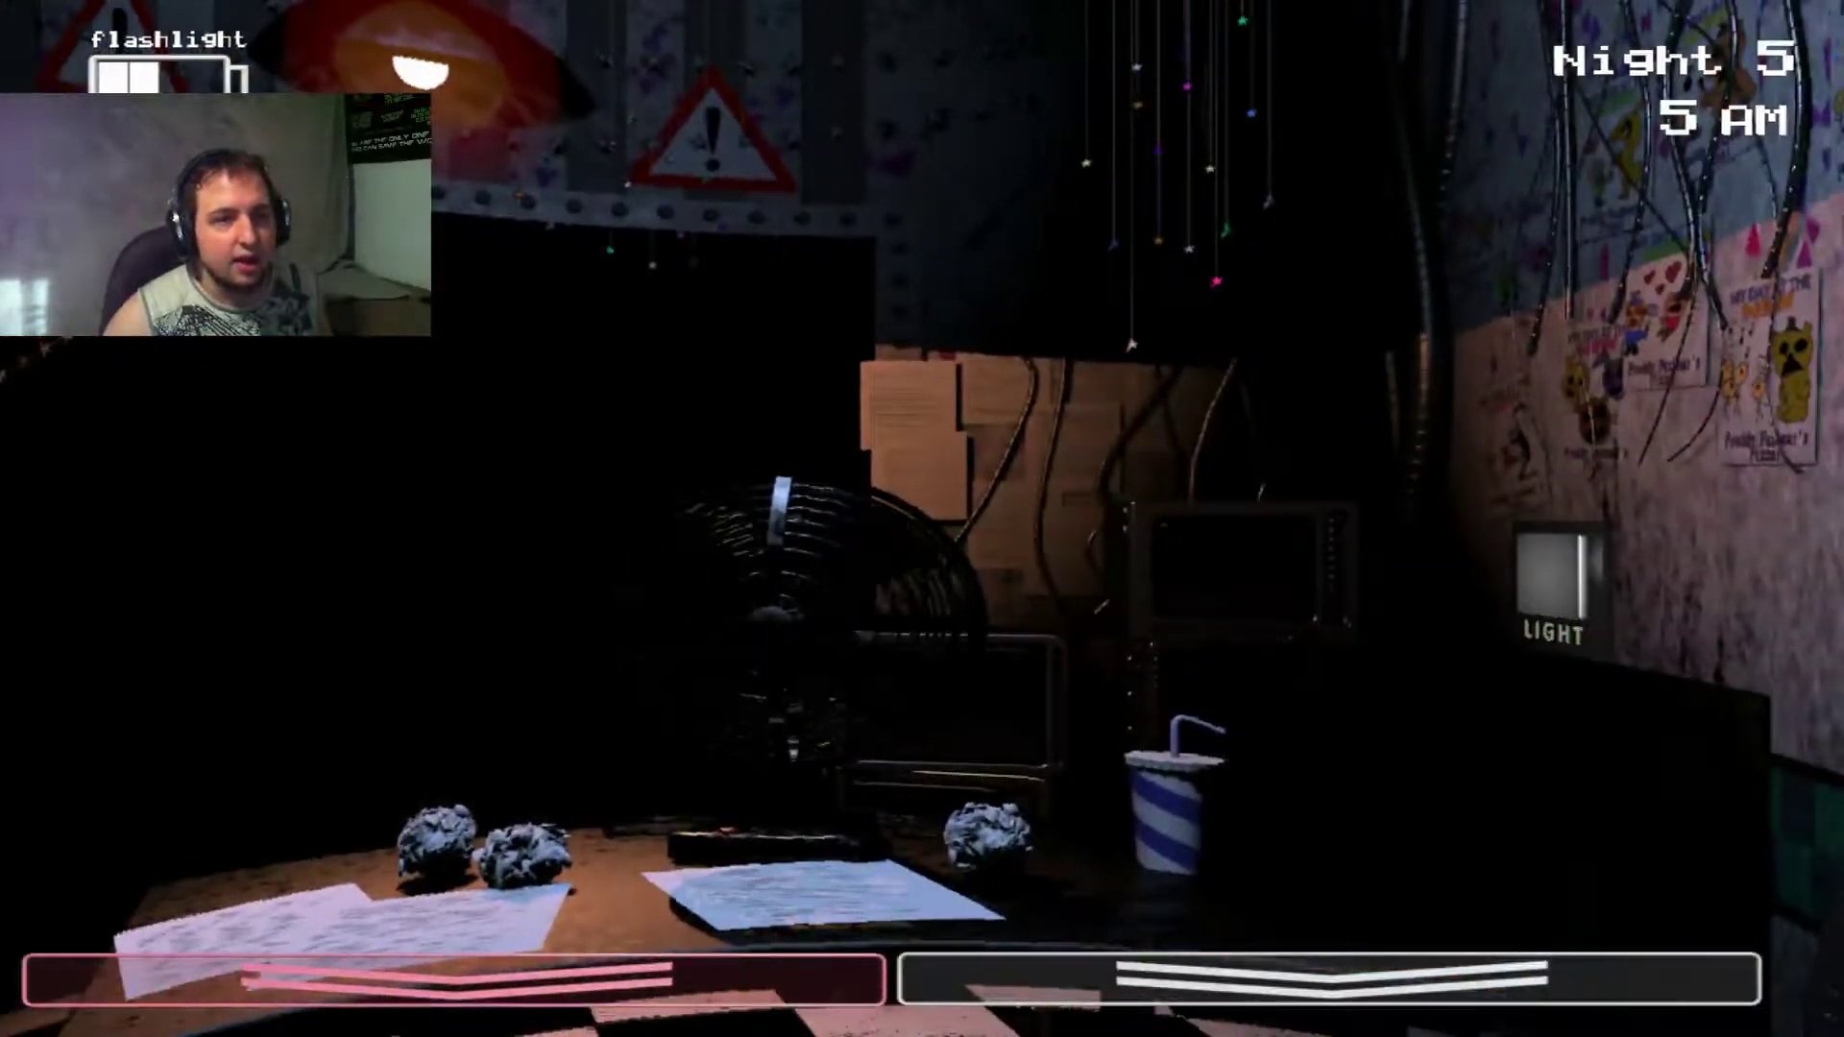
Step: Wind the music box twice around a look at the left vent
{"action": "left_click", "coordinate": [1326, 977]}
{"action": "left_click_drag", "start_coordinate": [783, 807], "coordinate": [783, 807]}
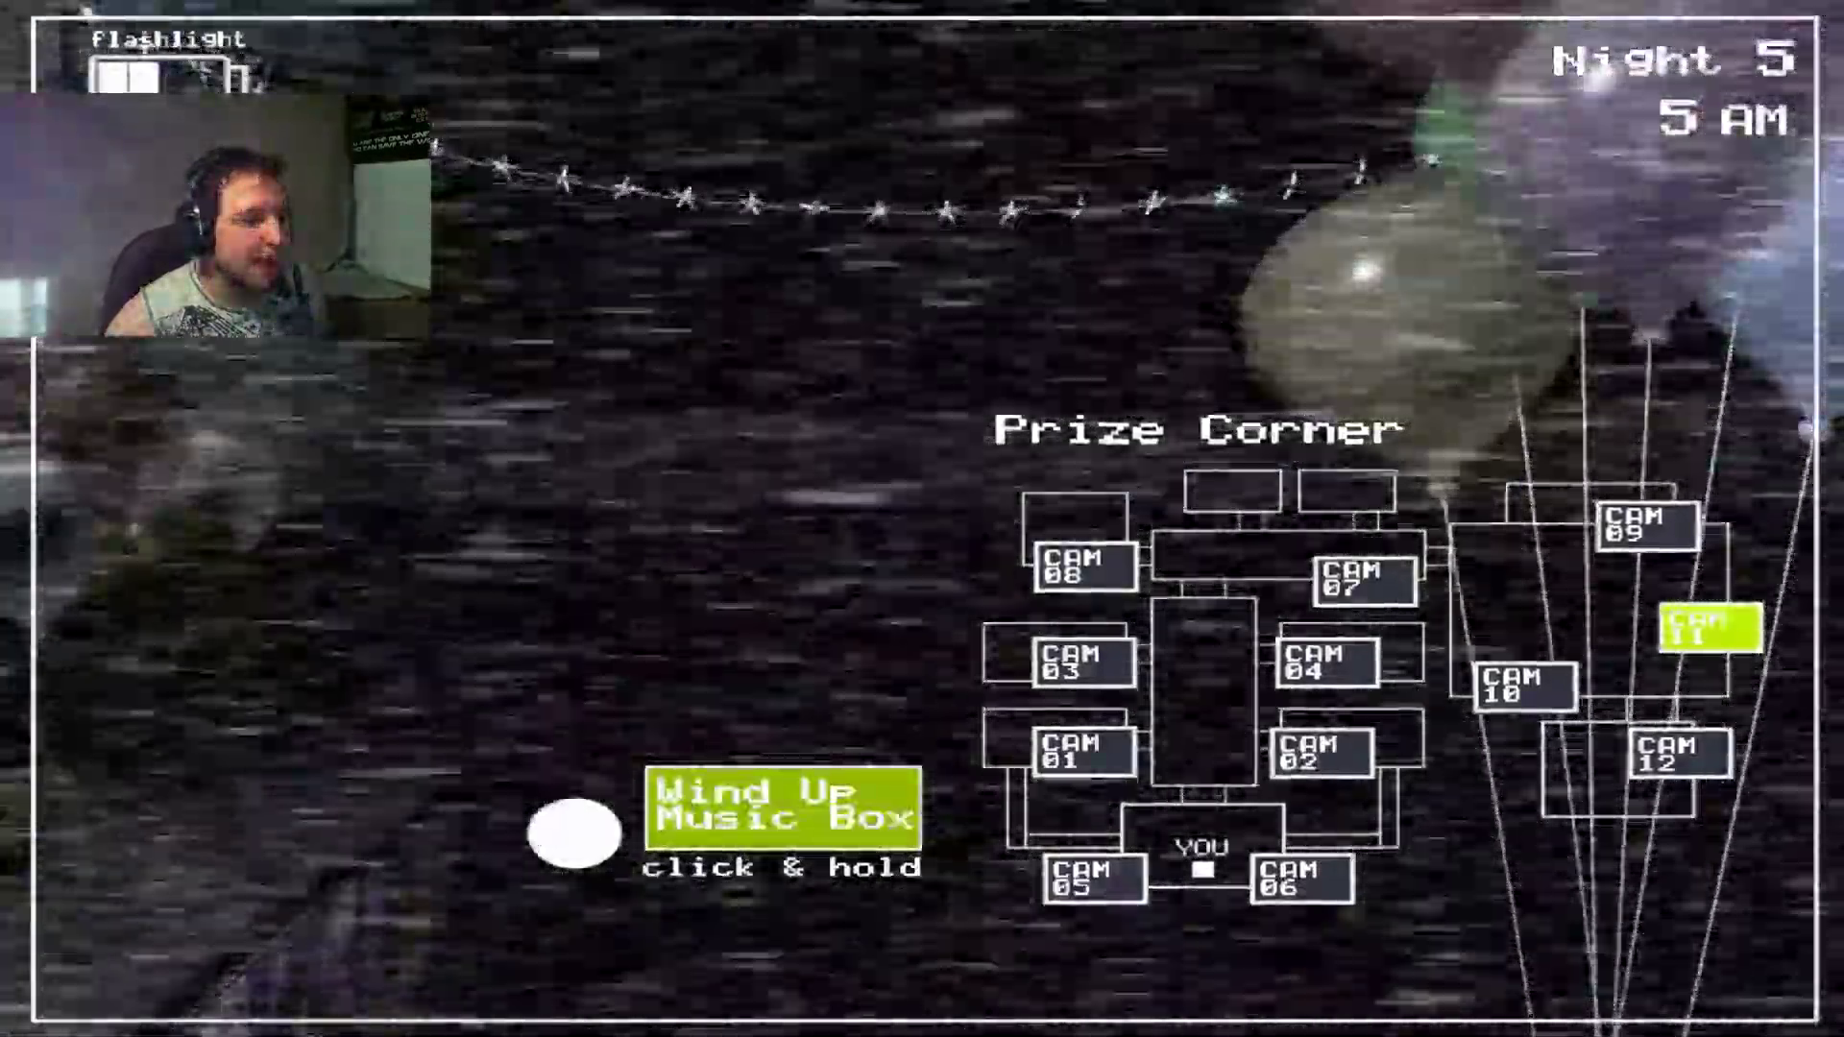
{"action": "left_click", "coordinate": [1326, 977]}
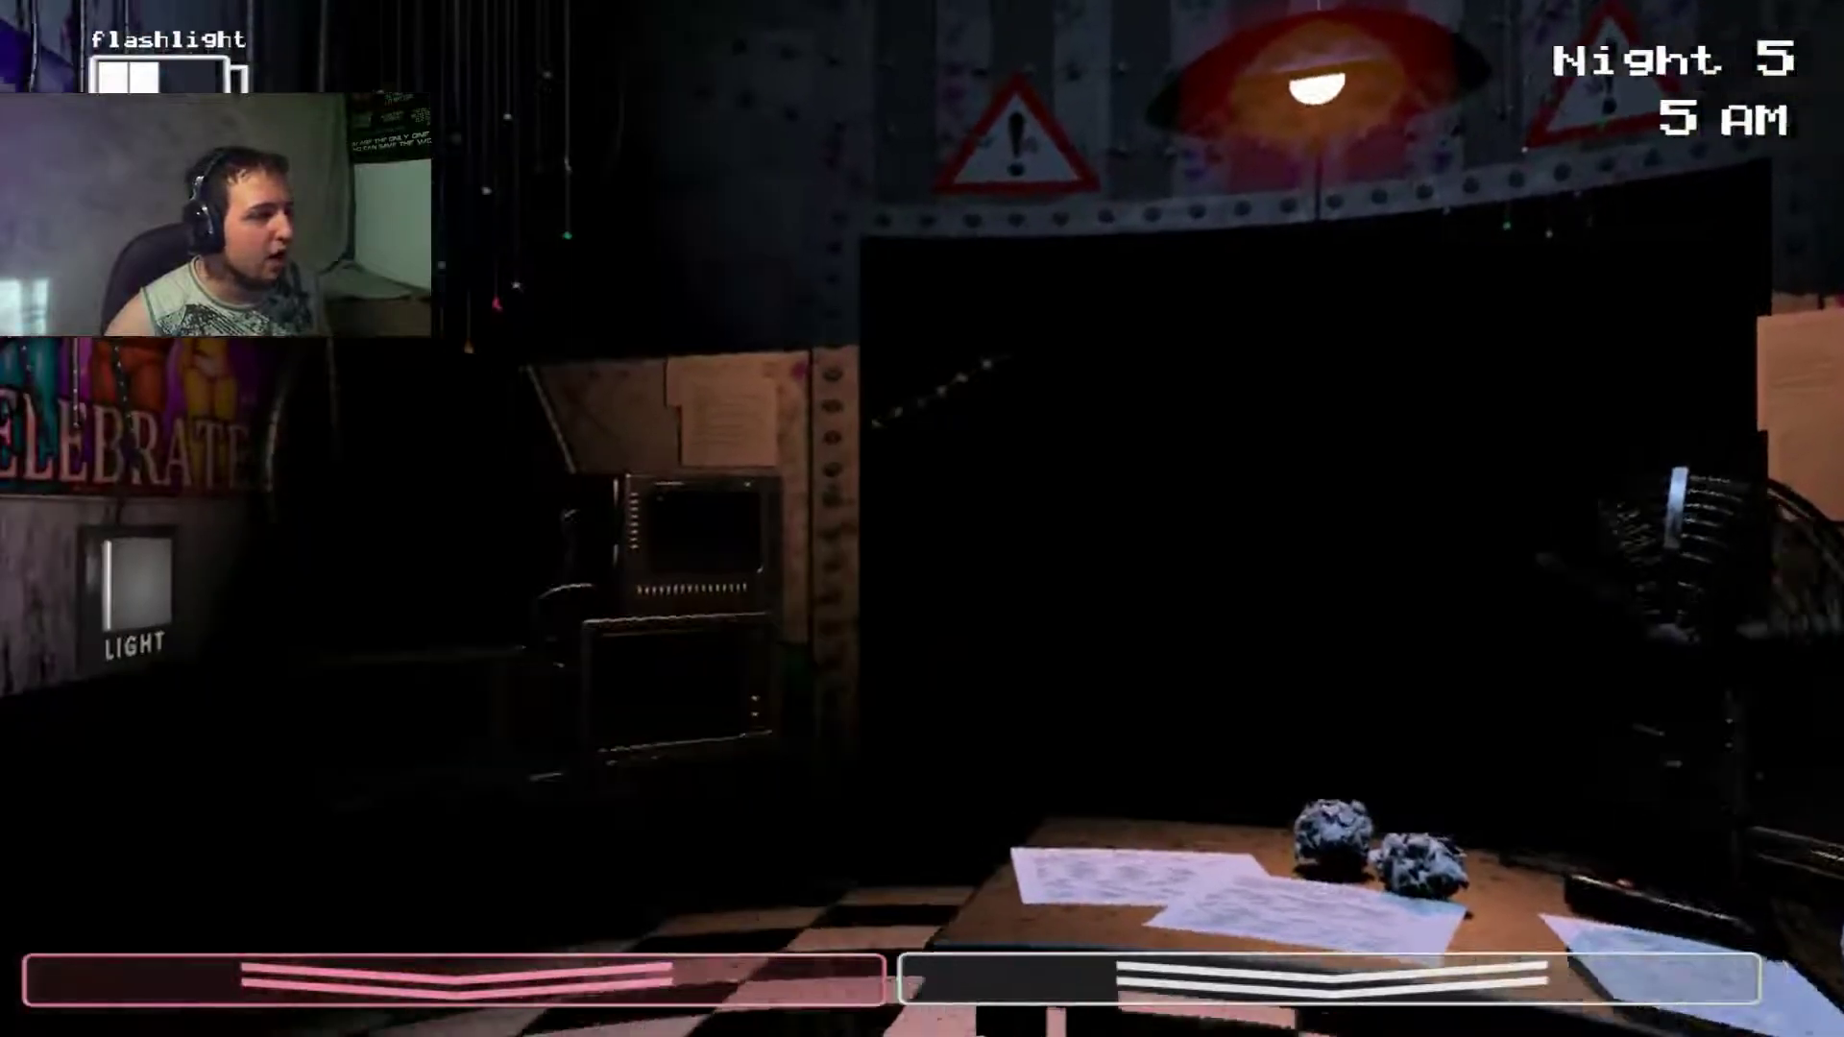
{"action": "left_click_drag", "start_coordinate": [231, 591], "coordinate": [231, 591]}
{"action": "left_click_drag", "start_coordinate": [782, 812], "coordinate": [782, 812]}
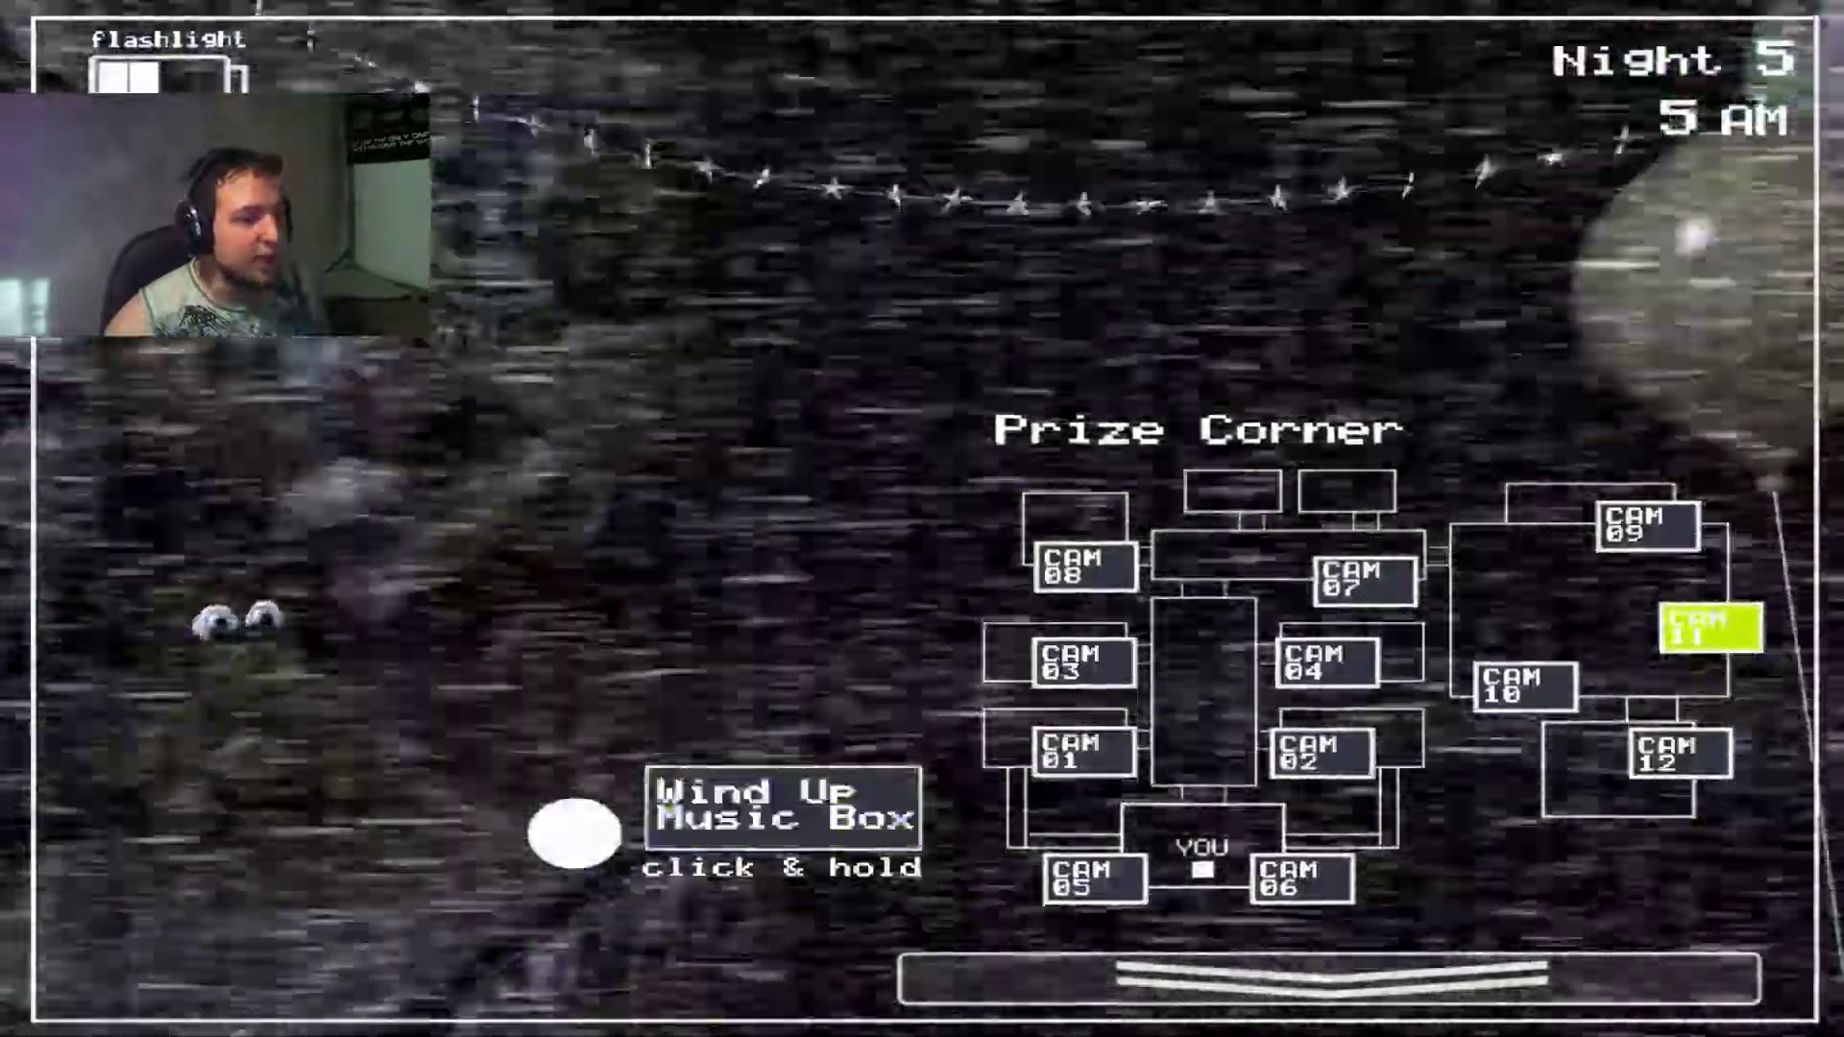
{"action": "left_click", "coordinate": [1326, 977]}
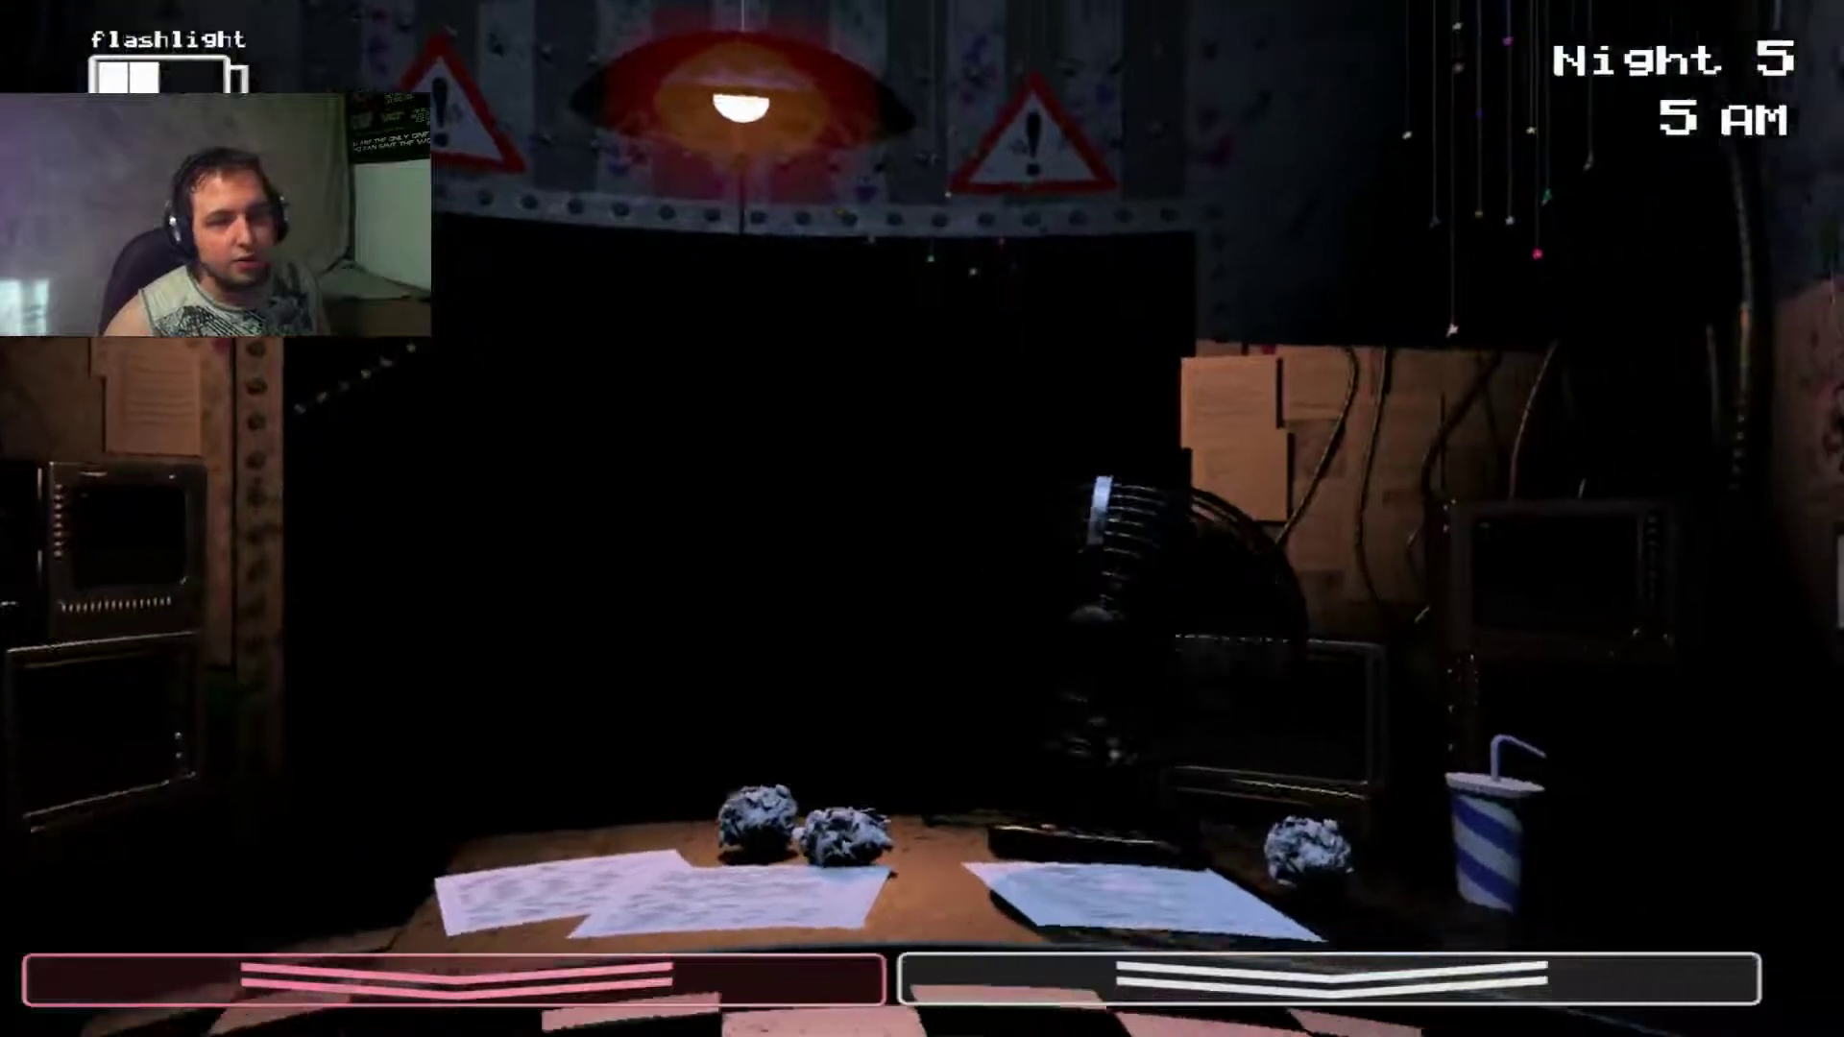
Step: Light the right vent, keep winding, then remove the mask and flash the hallway
{"action": "left_click", "coordinate": [1552, 584]}
{"action": "left_click", "coordinate": [1326, 977]}
{"action": "left_click_drag", "start_coordinate": [782, 812], "coordinate": [783, 811]}
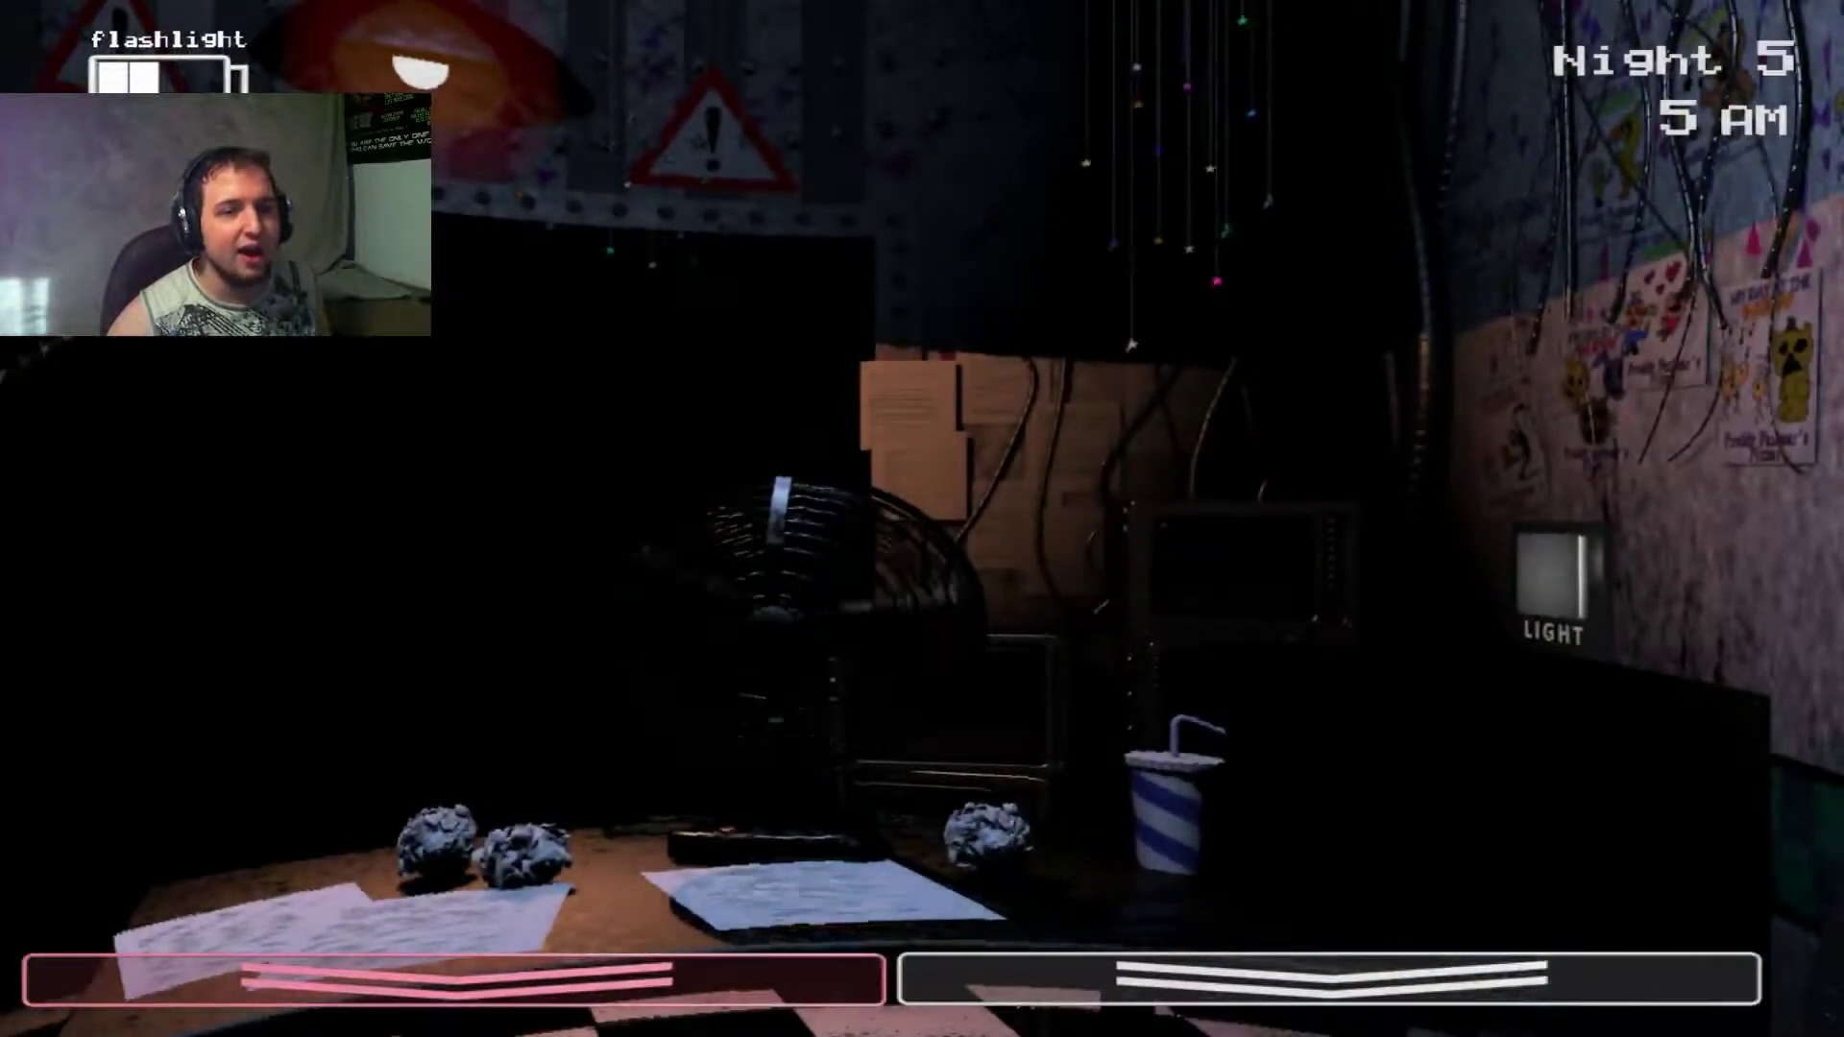
{"action": "left_click", "coordinate": [922, 979]}
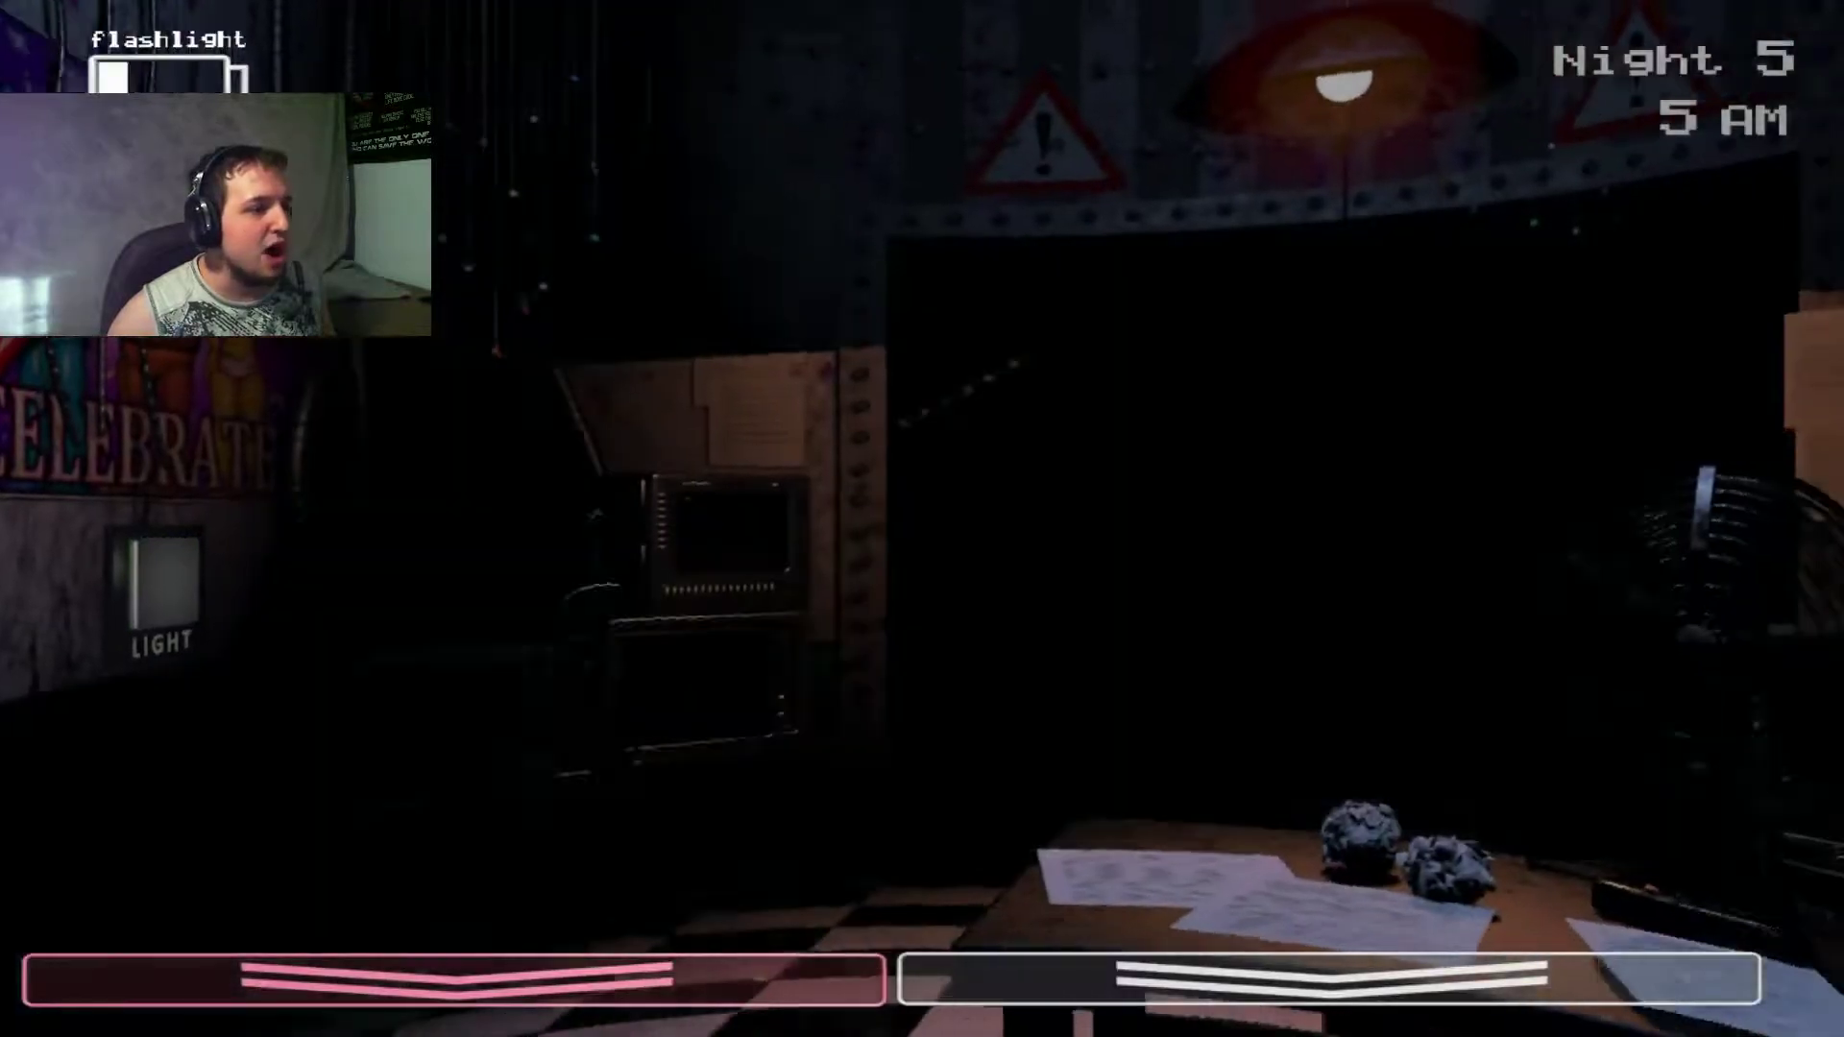
{"action": "key", "text": "ctrl"}
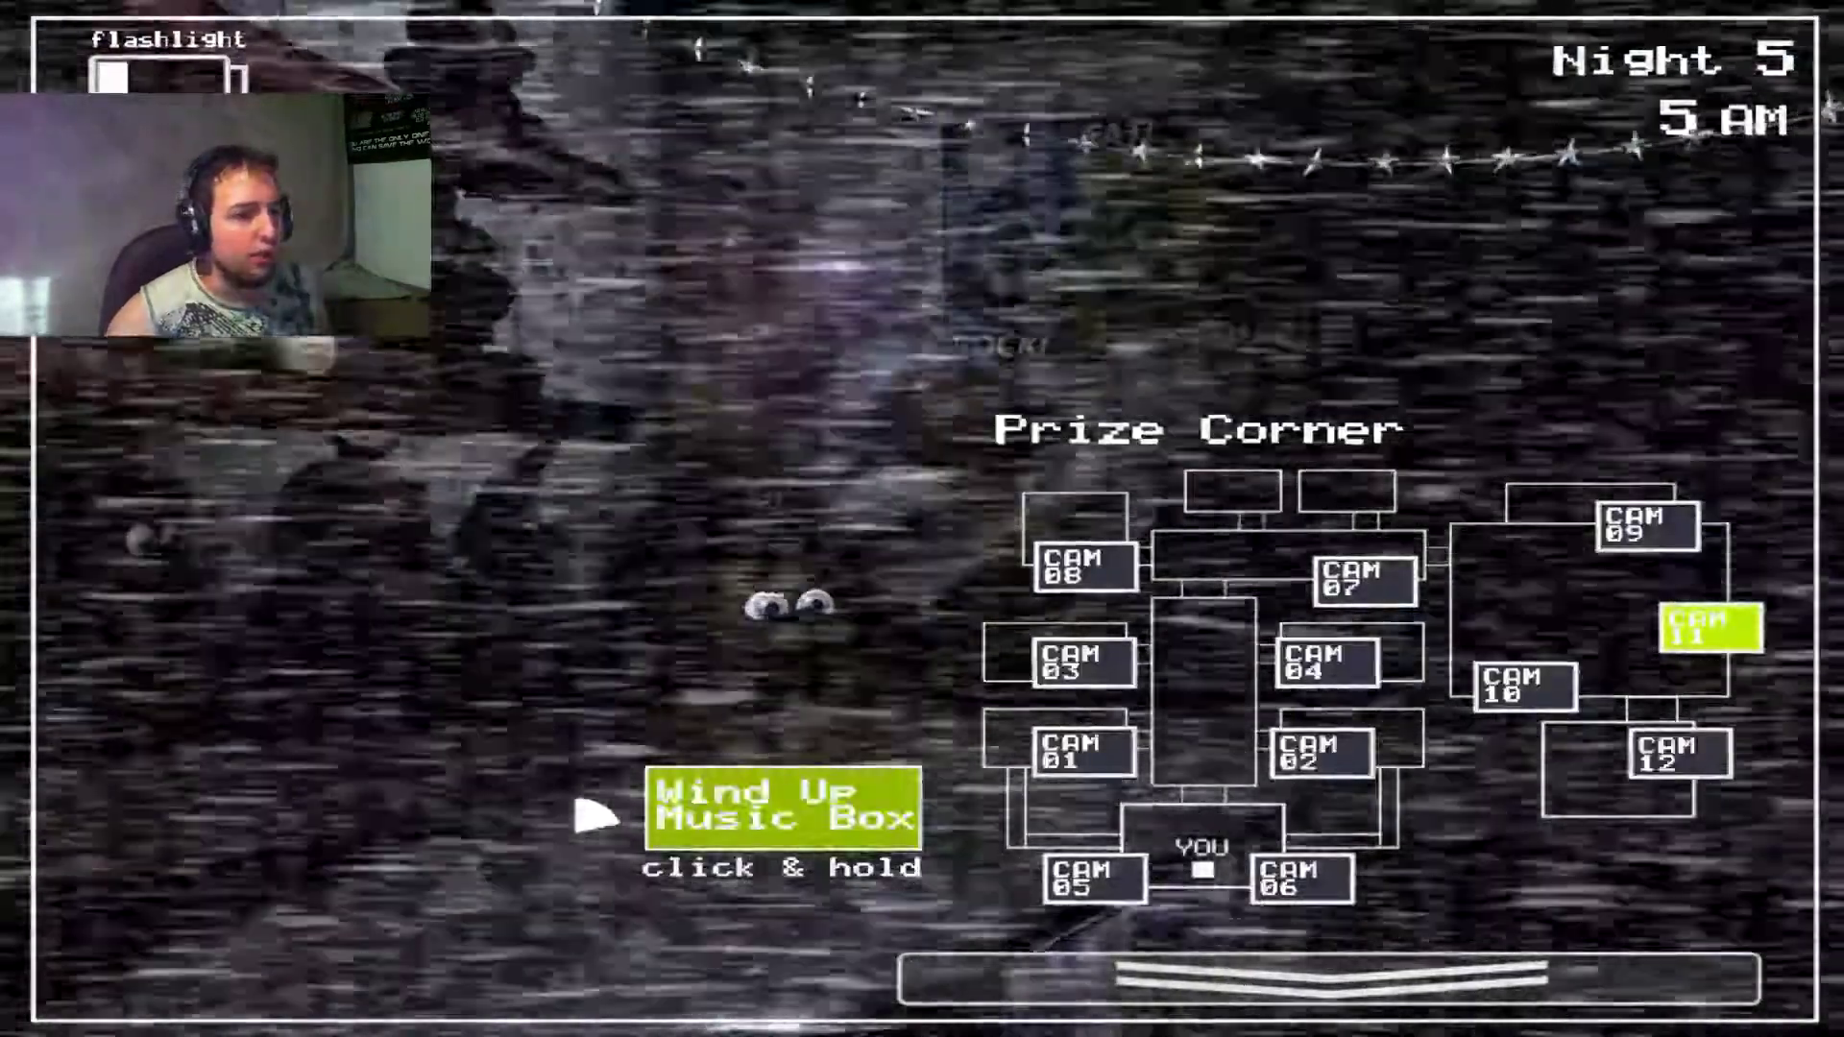